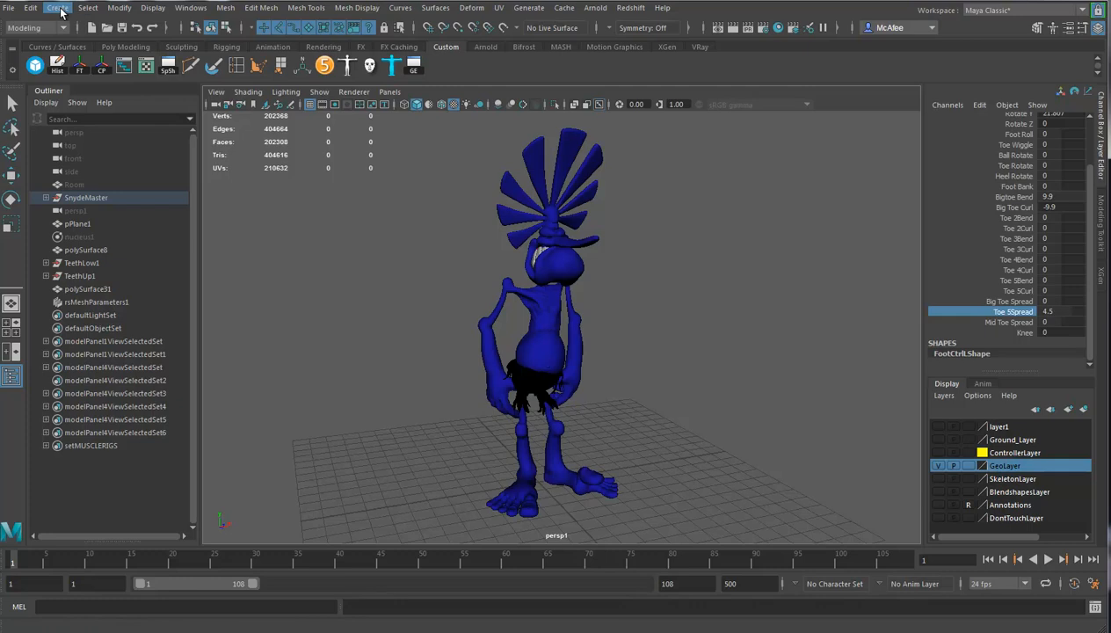
Create a polygon plane under the character and scale it uniformly to about 88 as a large ground.
click(61, 11)
mouse_move(85, 55)
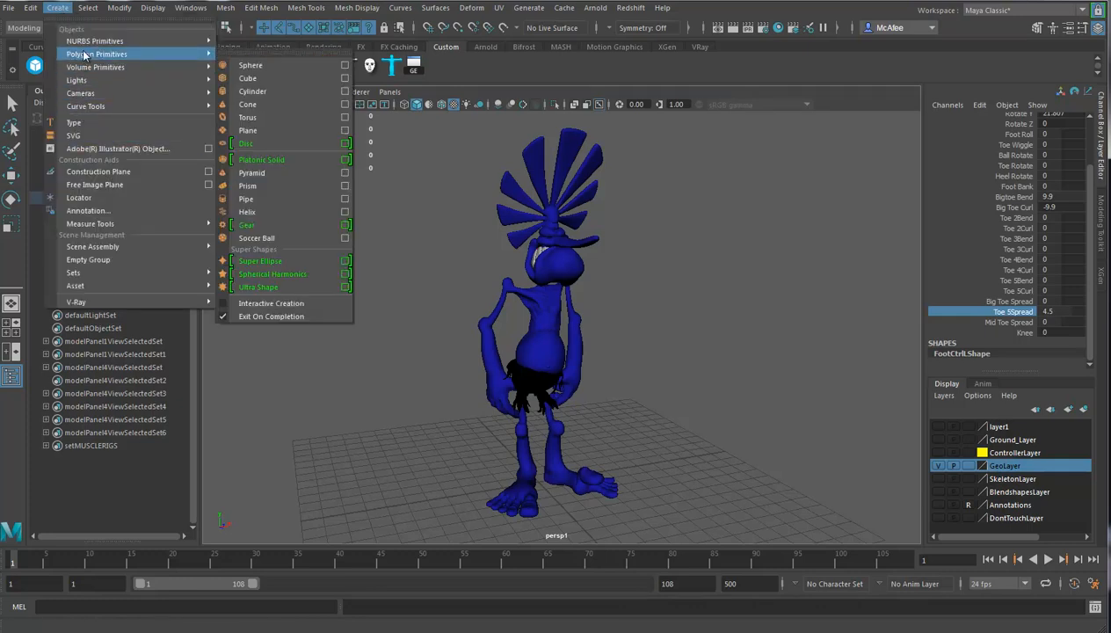
click(263, 130)
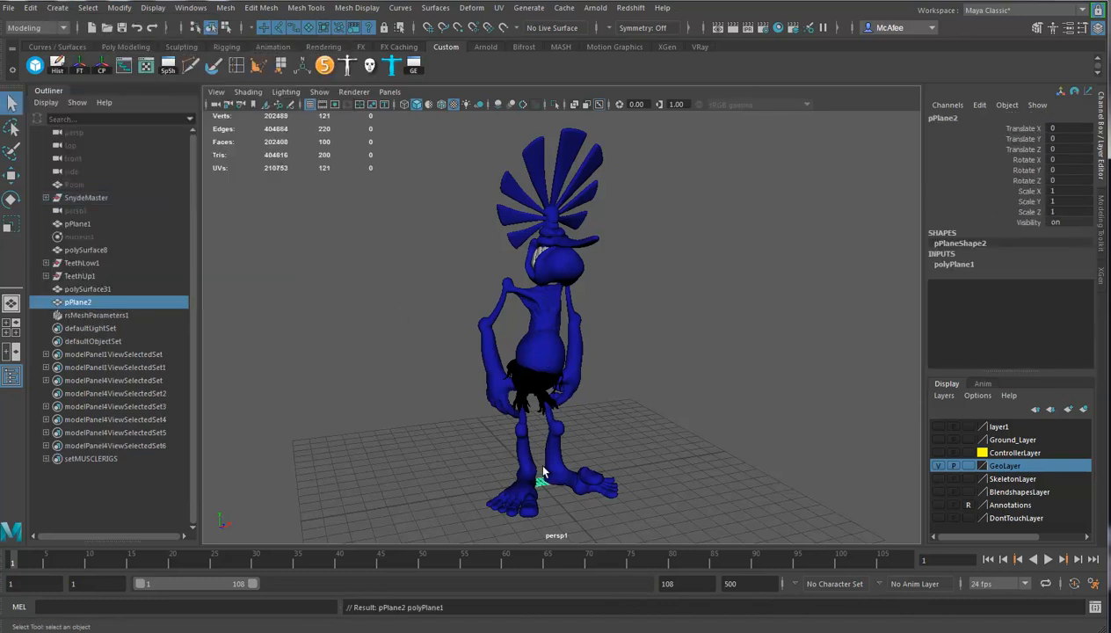
key(r)
drag(539, 480, 1090, 477)
alt+right_drag(725, 471, 492, 453)
alt+drag(492, 453, 522, 446)
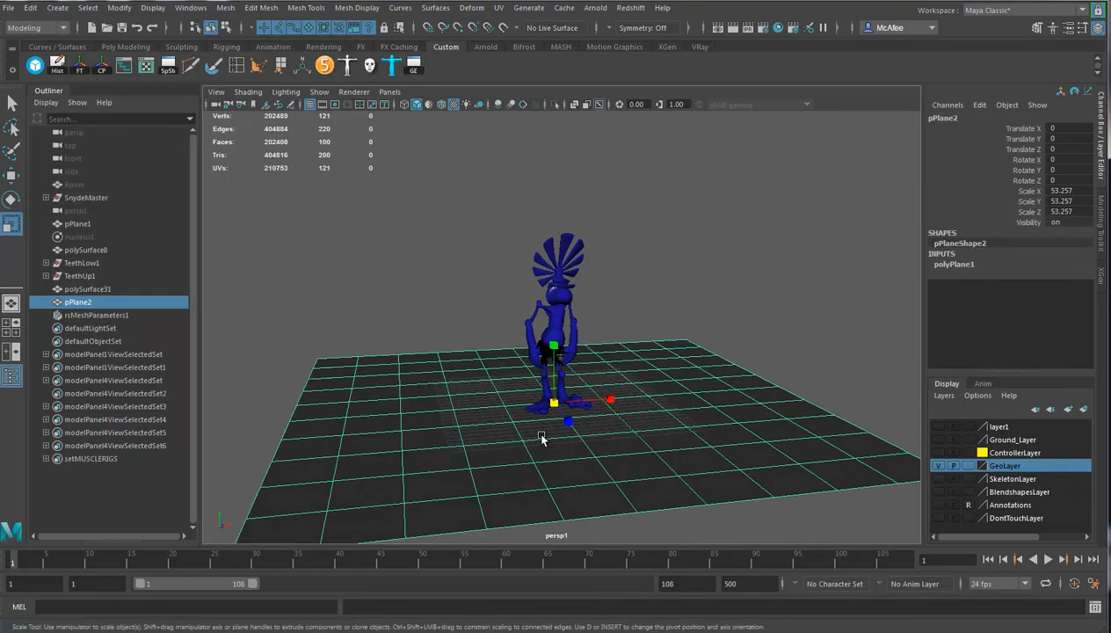
drag(556, 402, 789, 402)
mouse_move(617, 460)
alt+mouse_down()
mouse_move(657, 476)
mouse_move(624, 477)
alt+mouse_up()
alt+right_drag(624, 477, 754, 363)
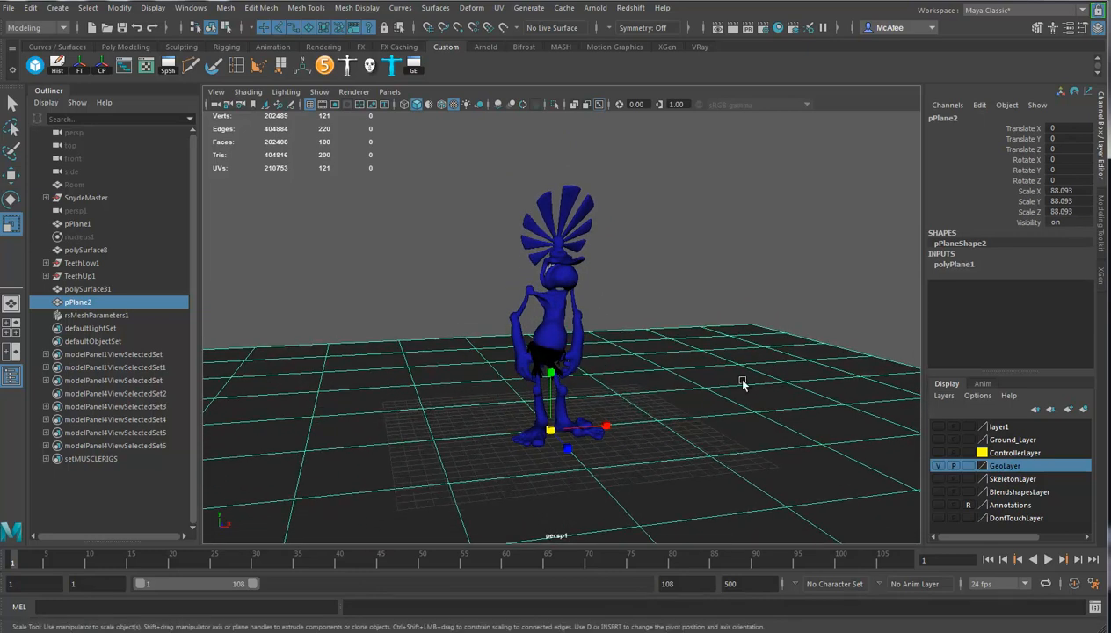
Delete the ground plane's construction history and freeze its transformations.
key(alt+shift+d)
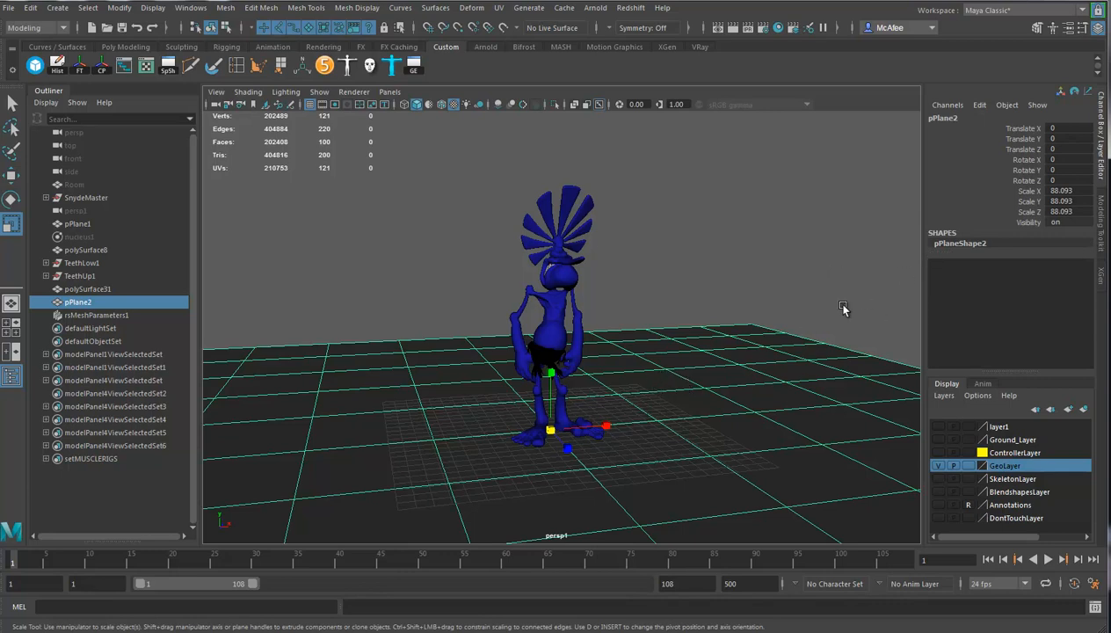
click(80, 67)
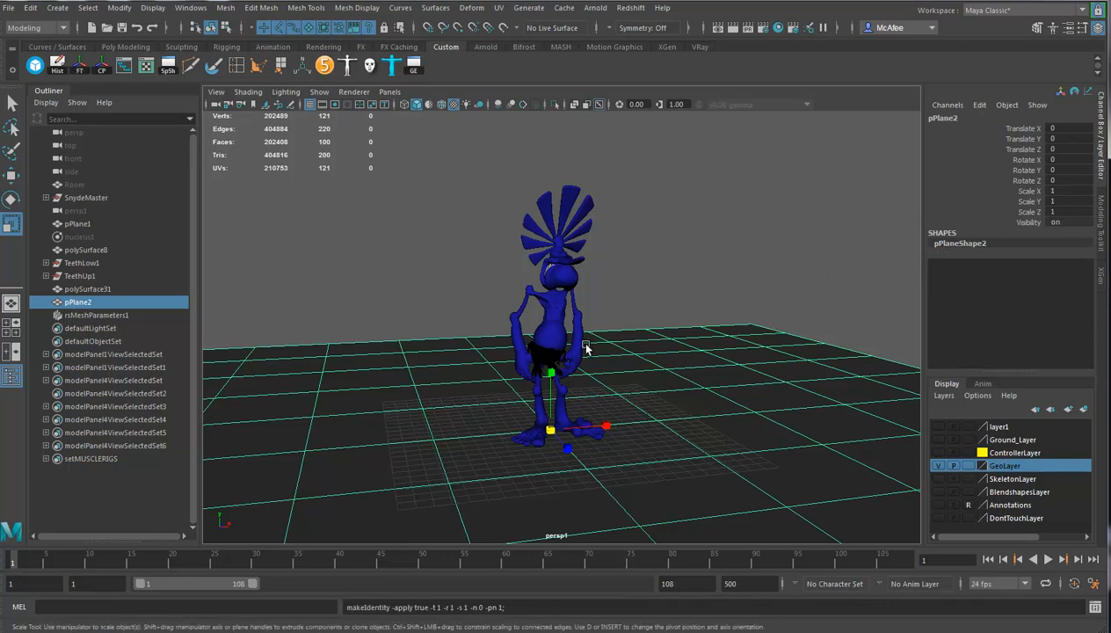
alt+drag(757, 401, 762, 409)
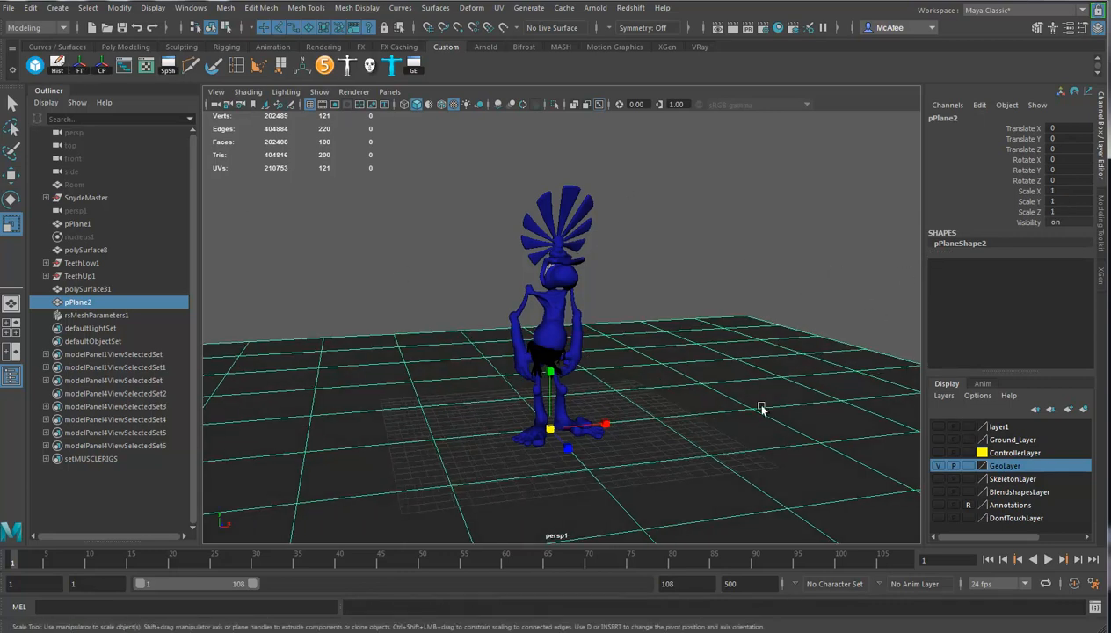
Render the current frame with Redshift to check the character on the ground plane, and dismiss the Render View.
click(632, 8)
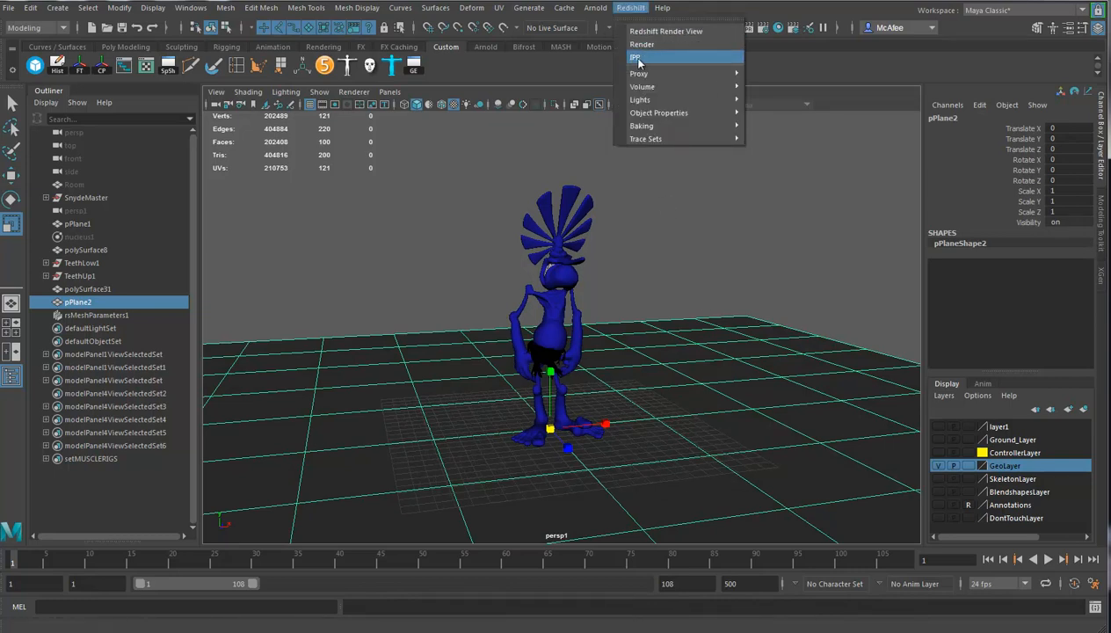
click(819, 74)
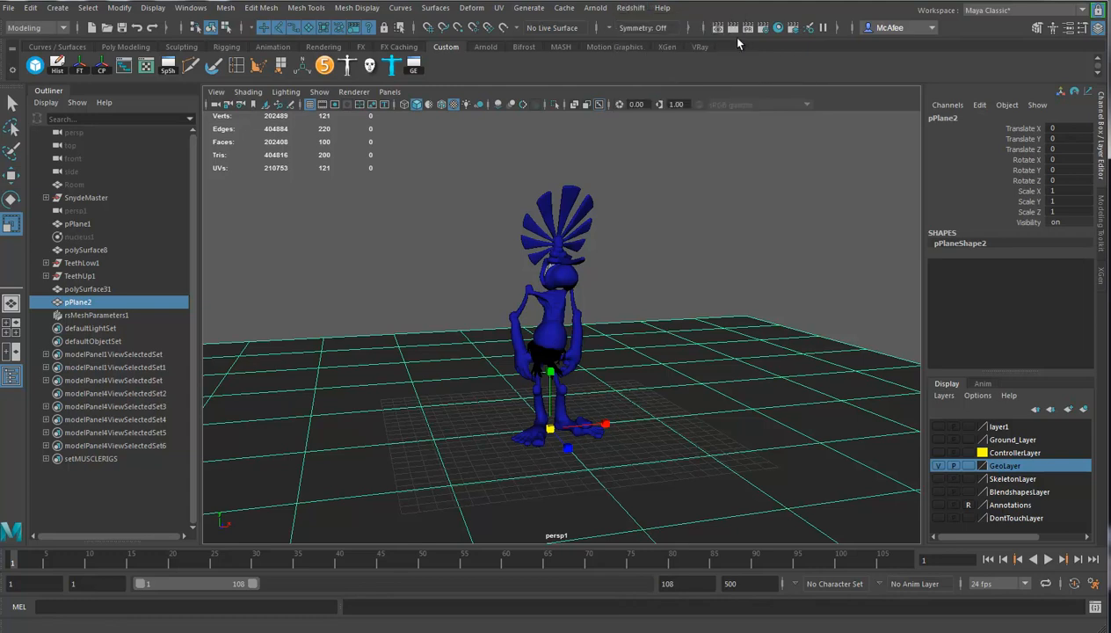
click(732, 27)
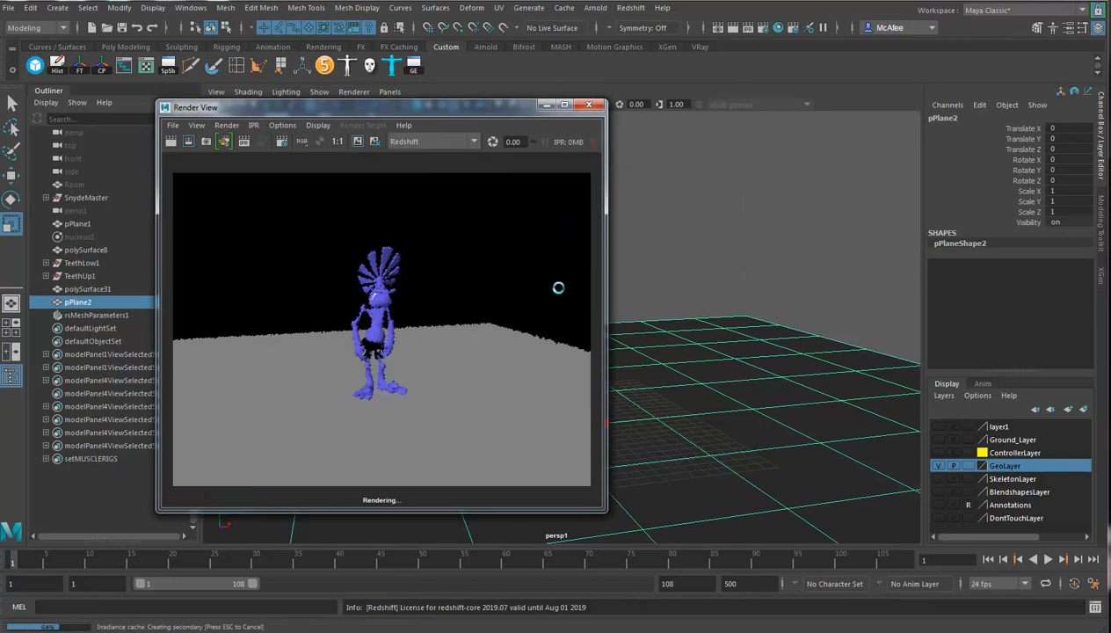
click(588, 107)
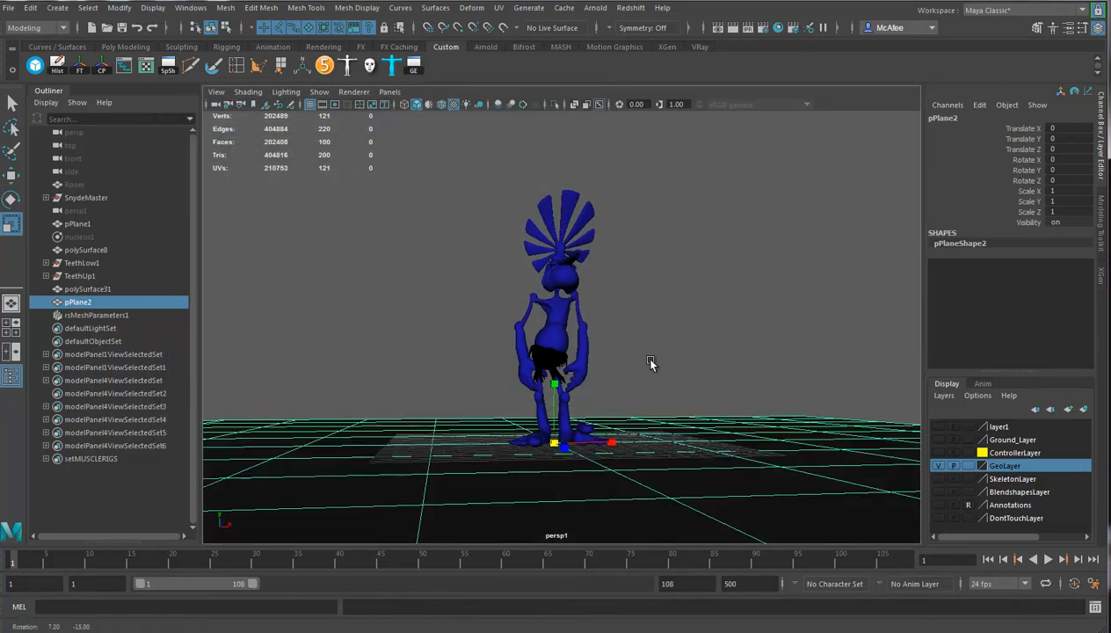
Assign a new RedshiftMaterial with its default settings to all of the character's geometry and clear the selection.
drag(465, 183, 618, 393)
right_click(558, 303)
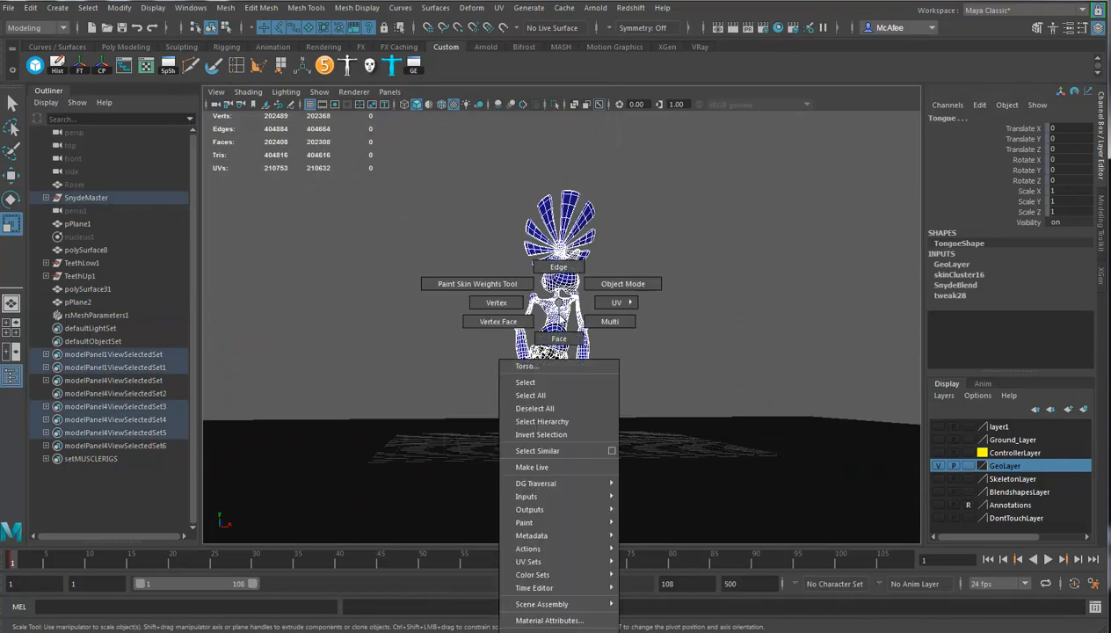
mouse_move(554, 629)
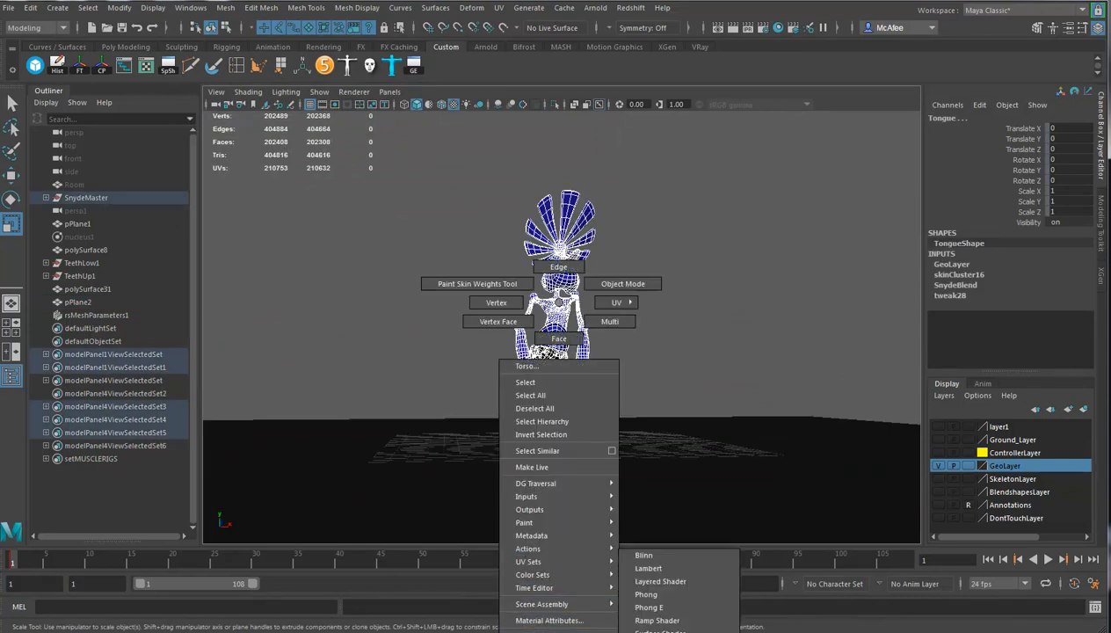
click(554, 629)
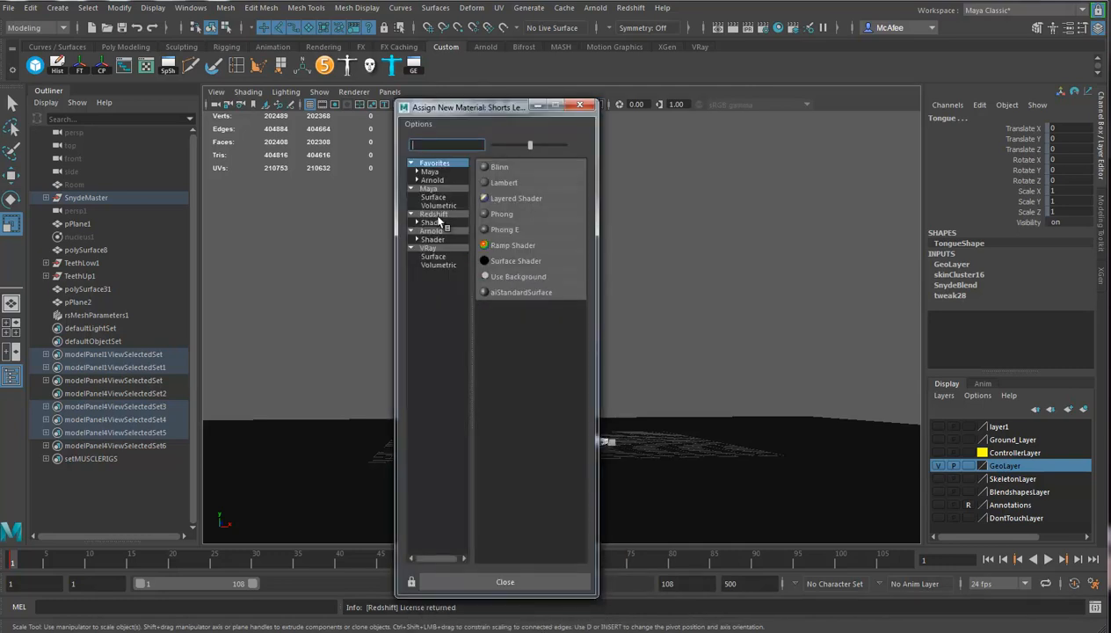
click(433, 223)
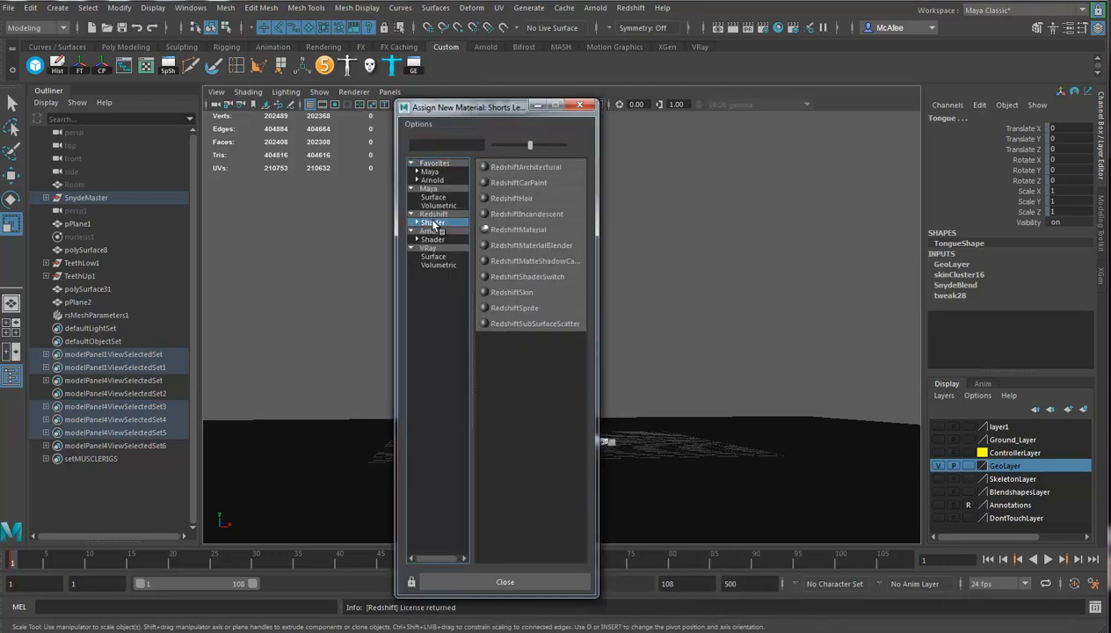
click(554, 236)
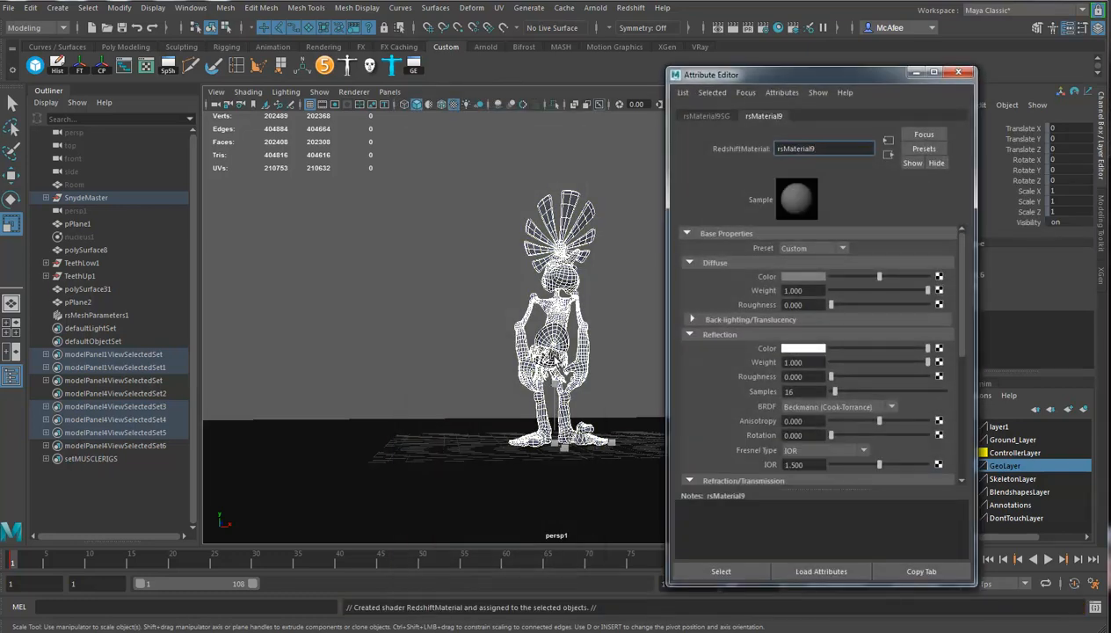
click(965, 74)
alt+drag(554, 387, 658, 365)
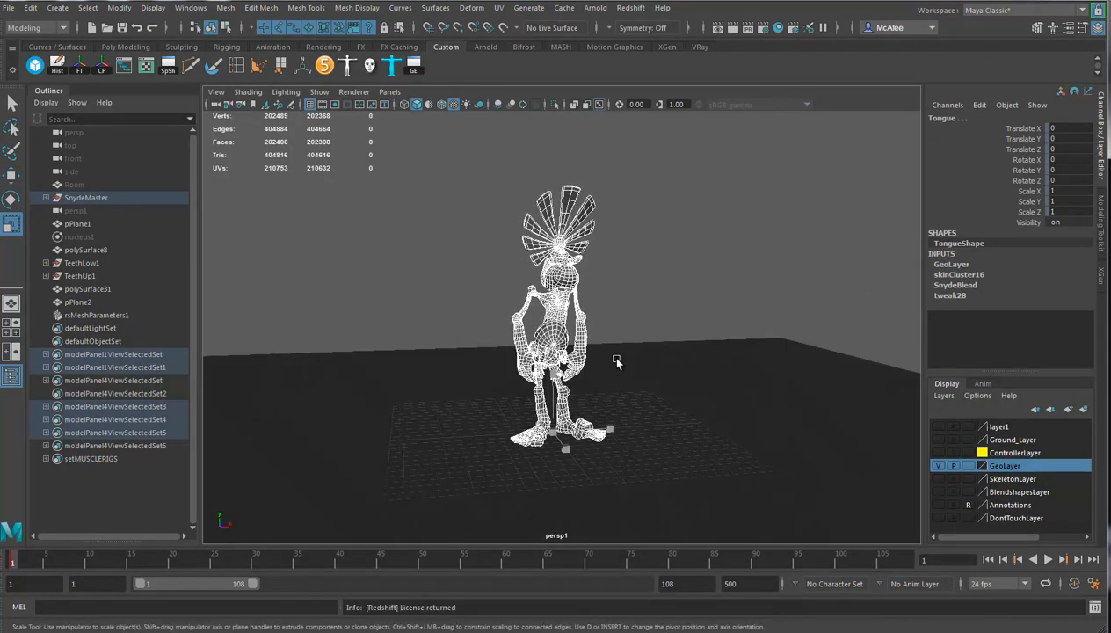
click(658, 366)
Run a Redshift render of the persp1 view and dismiss the Redshift Render View.
click(631, 8)
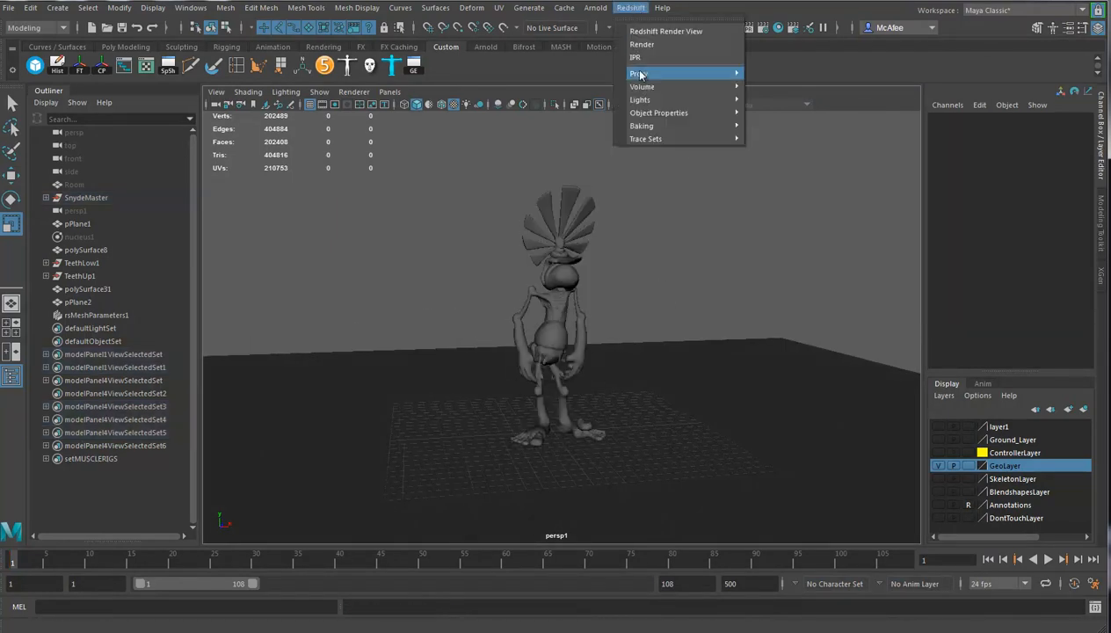
click(639, 45)
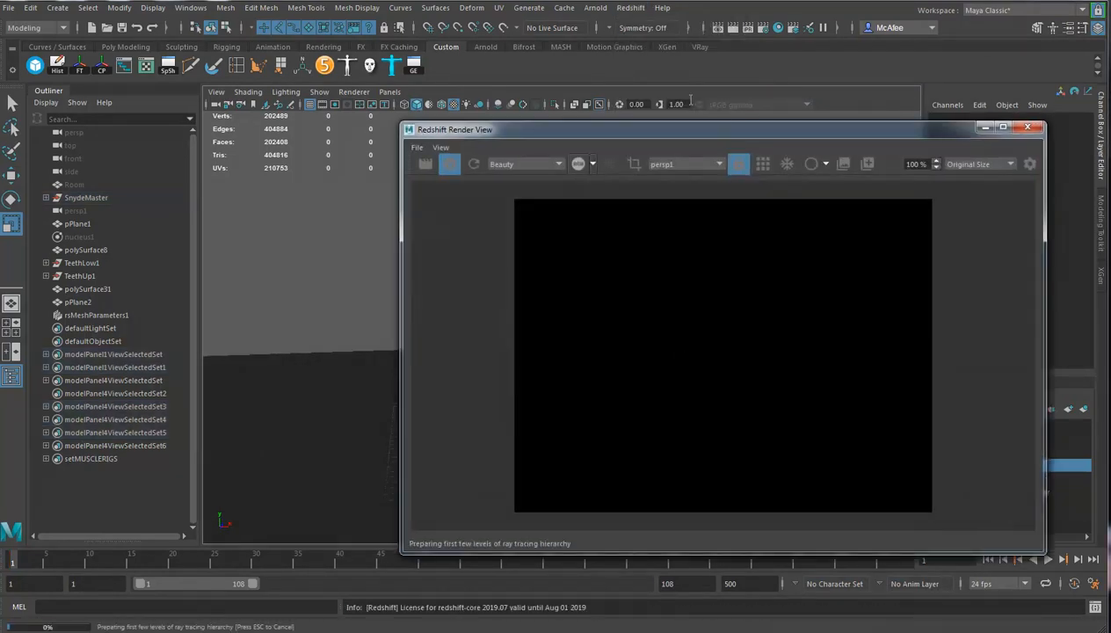
drag(677, 141, 369, 137)
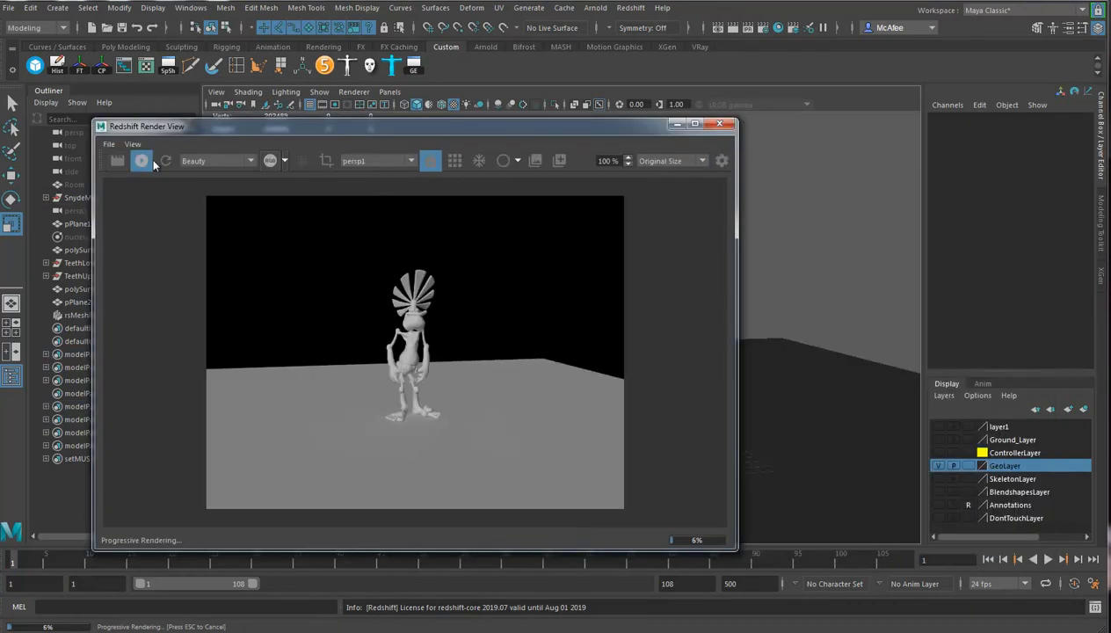
click(720, 124)
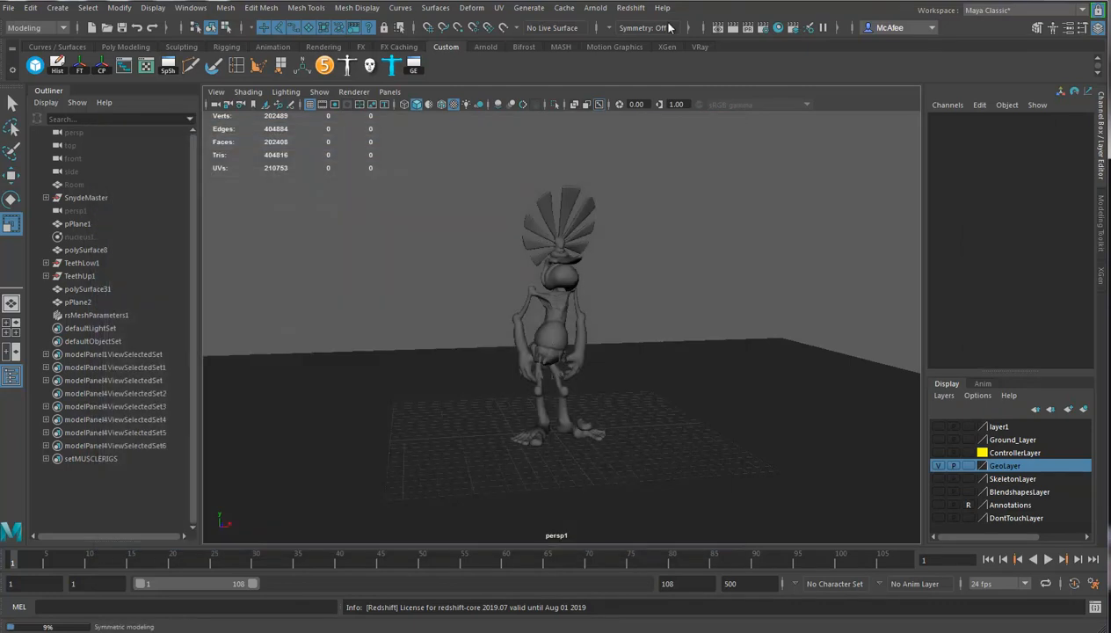
Cancel the render in progress and start an interactive Redshift IPR of persp1, stopping and restarting it once.
click(638, 9)
click(637, 58)
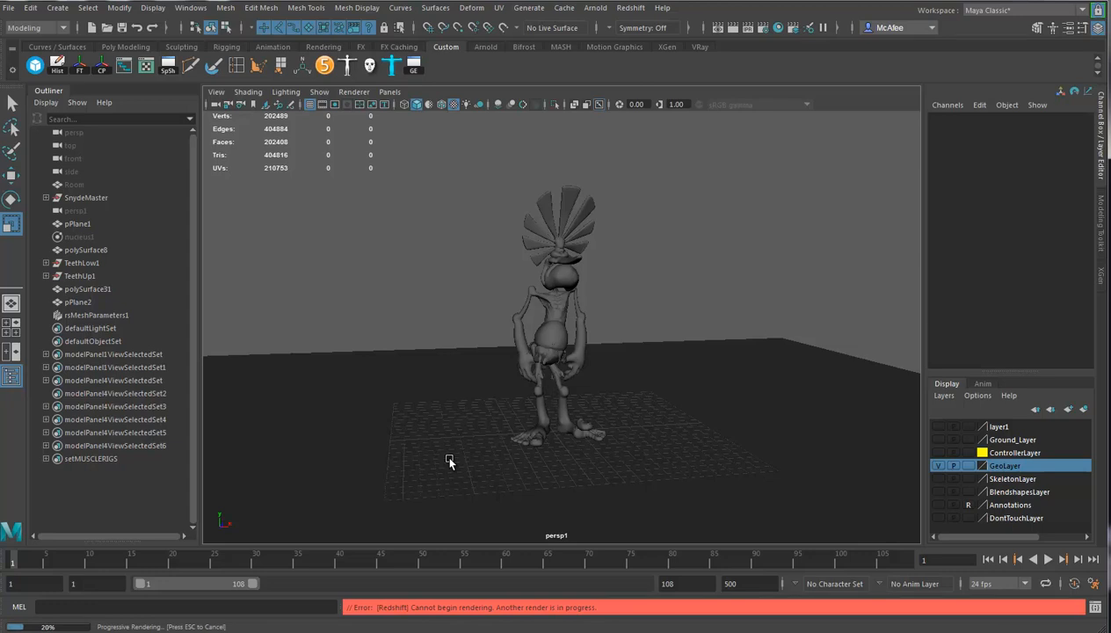
key(Escape)
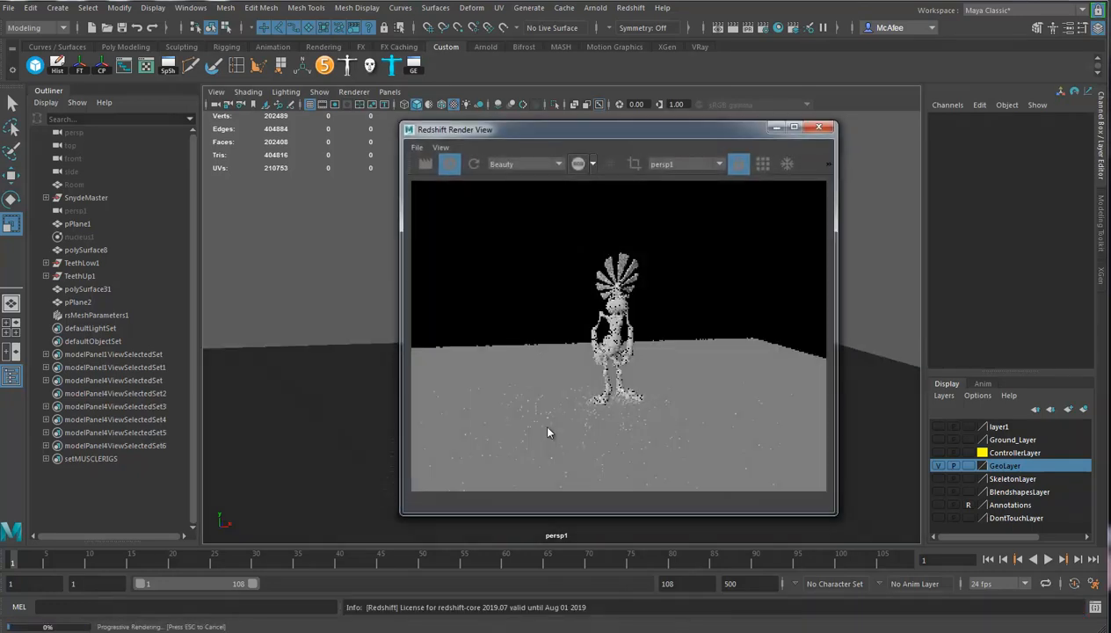
drag(560, 130, 323, 100)
click(212, 135)
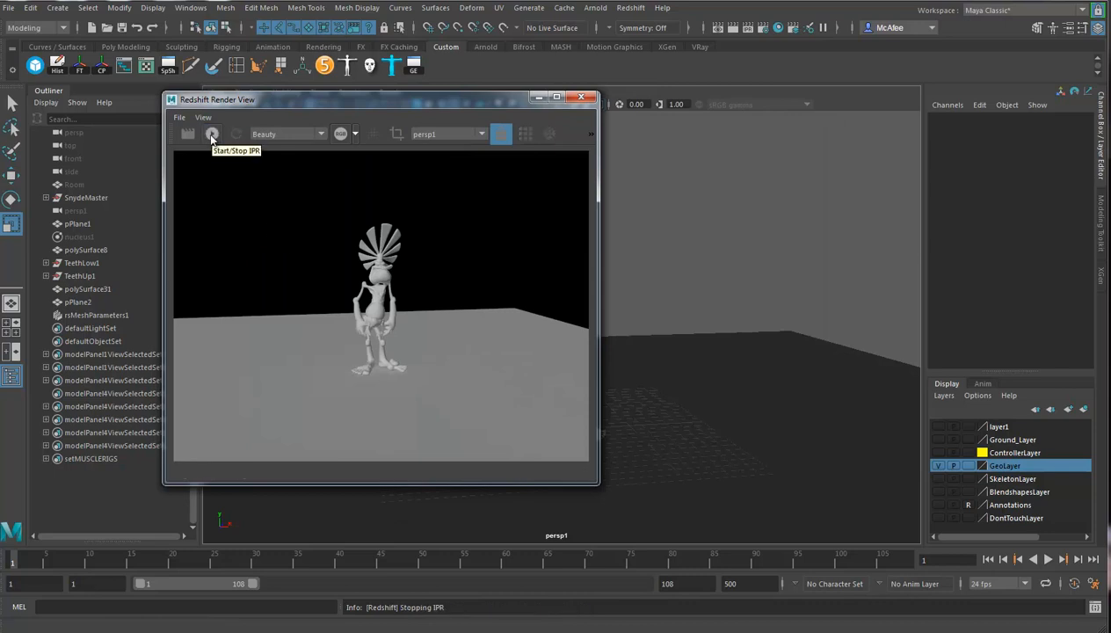
click(211, 135)
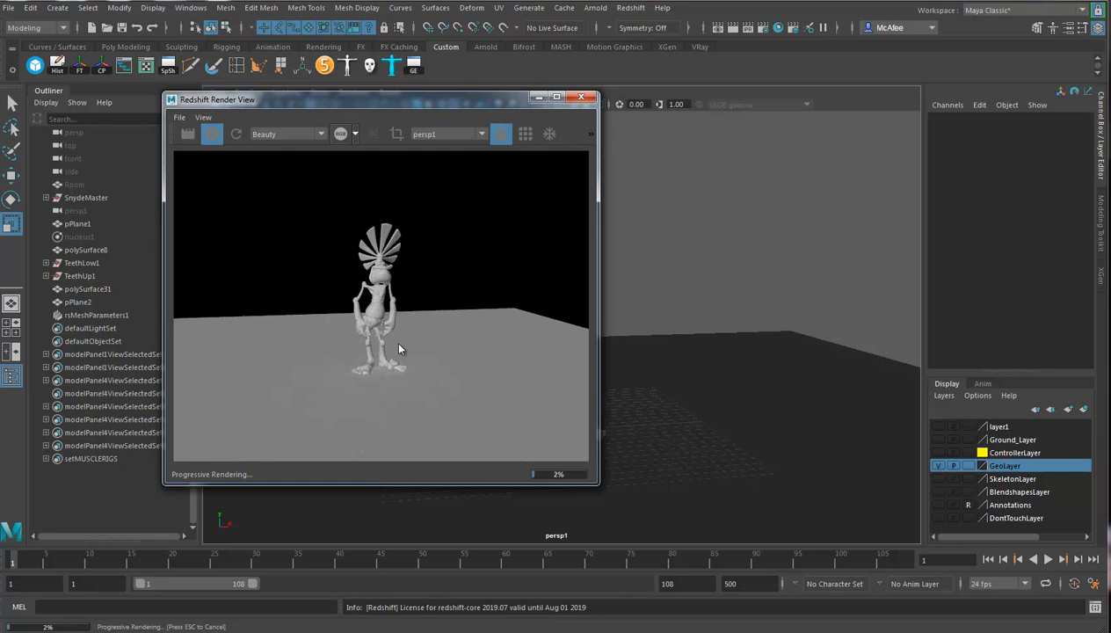
Frame the character more closely in the persp1 camera and centre the image in the live IPR preview.
click(630, 7)
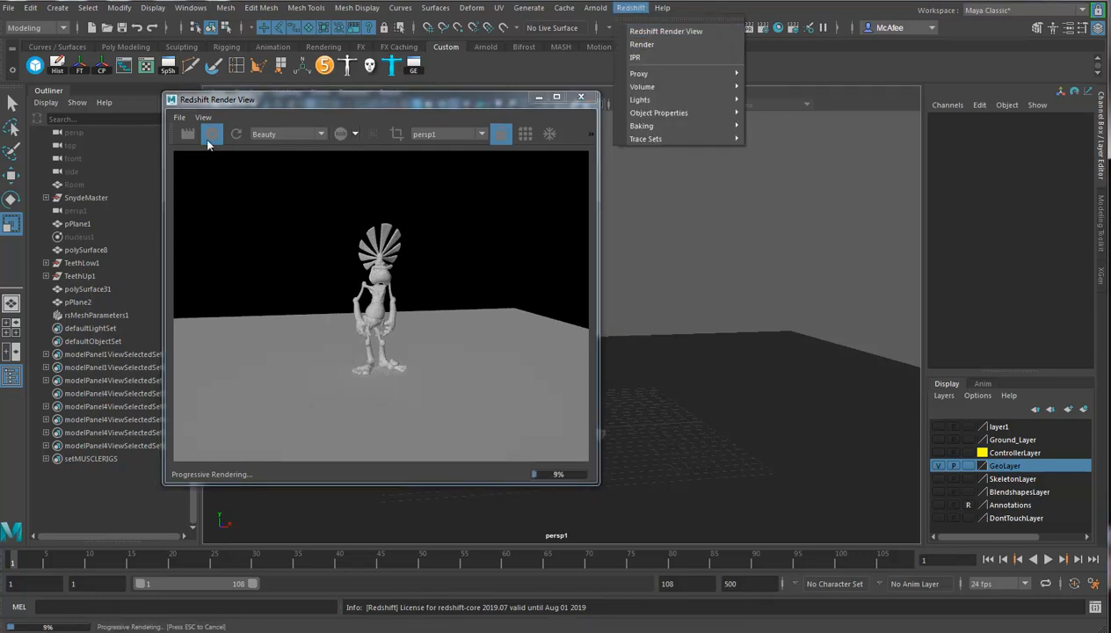
click(429, 108)
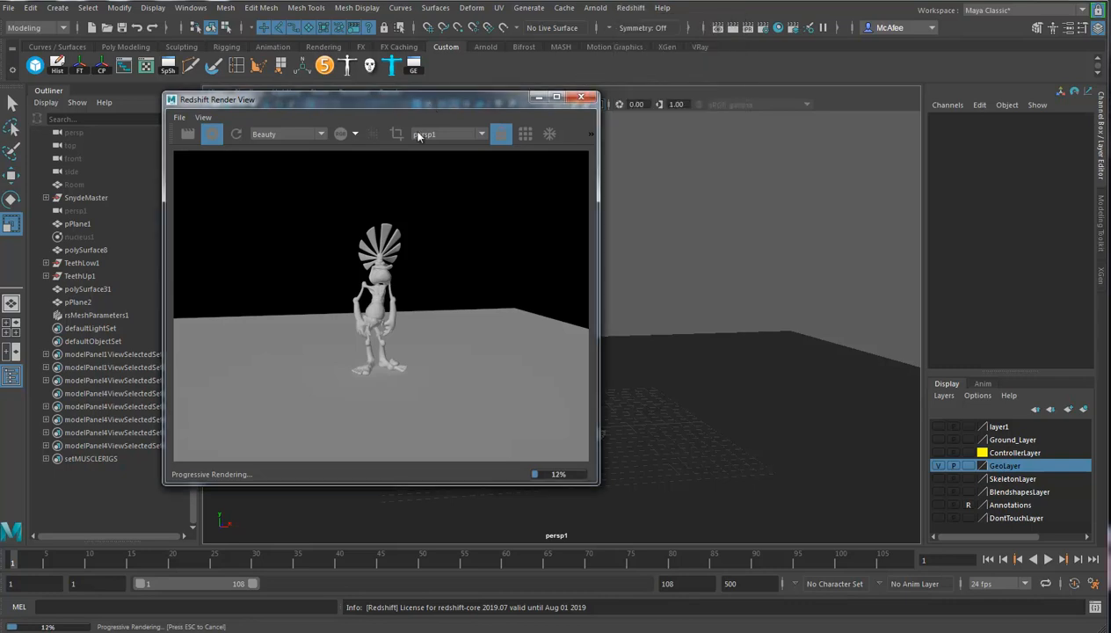
alt+right_drag(670, 372, 573, 368)
alt+middle_drag(687, 357, 704, 373)
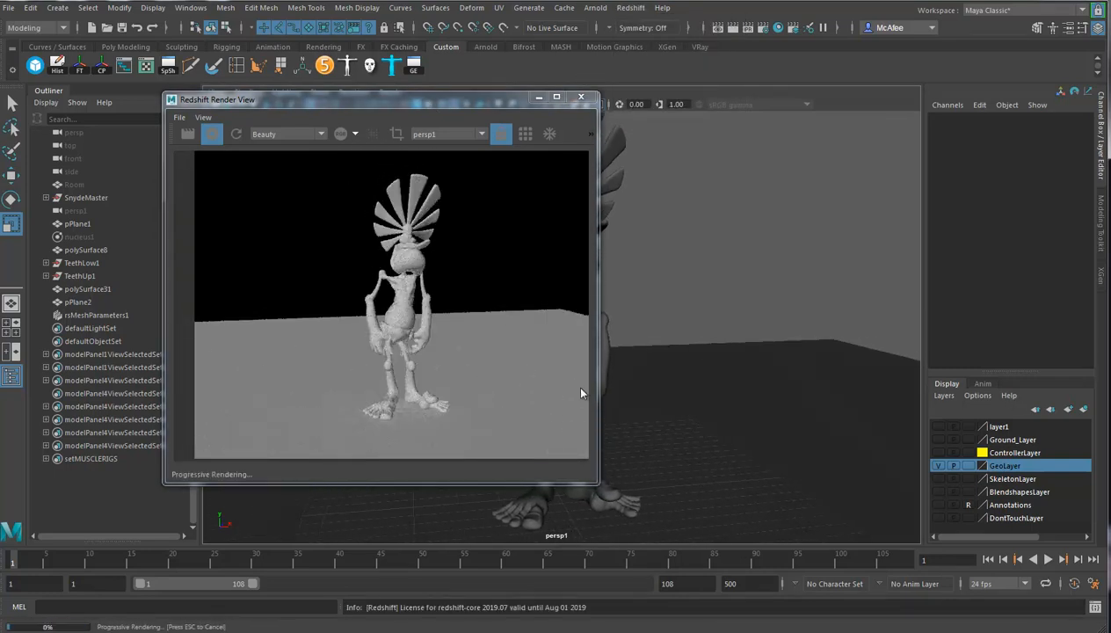
alt+middle_drag(490, 315, 457, 307)
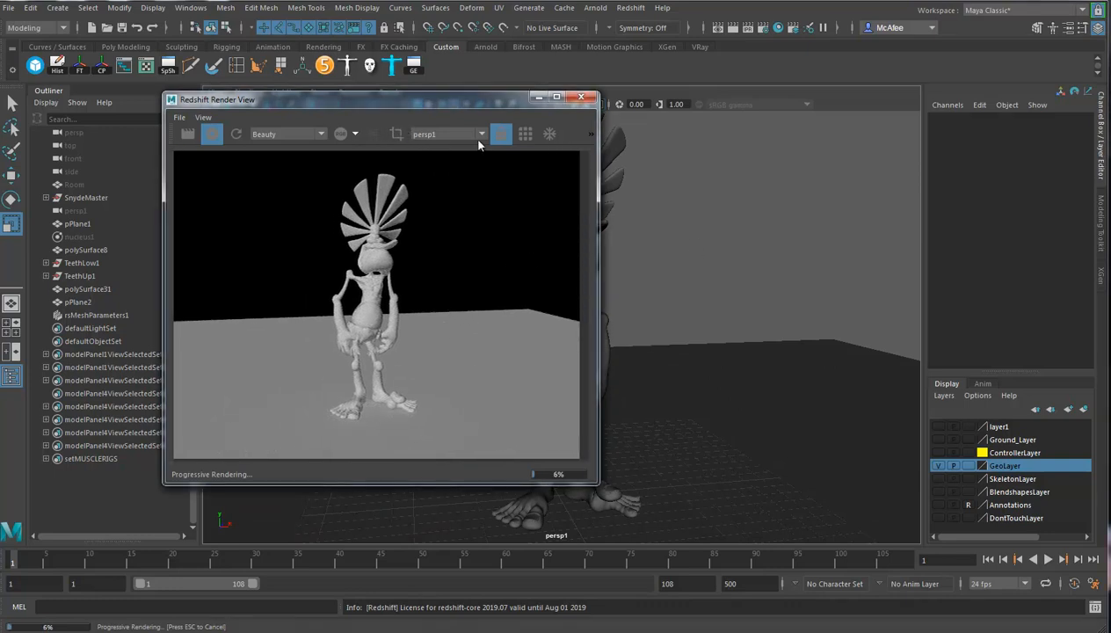
mouse_move(508, 272)
alt+middle_down()
mouse_move(483, 290)
mouse_move(513, 270)
alt+middle_up()
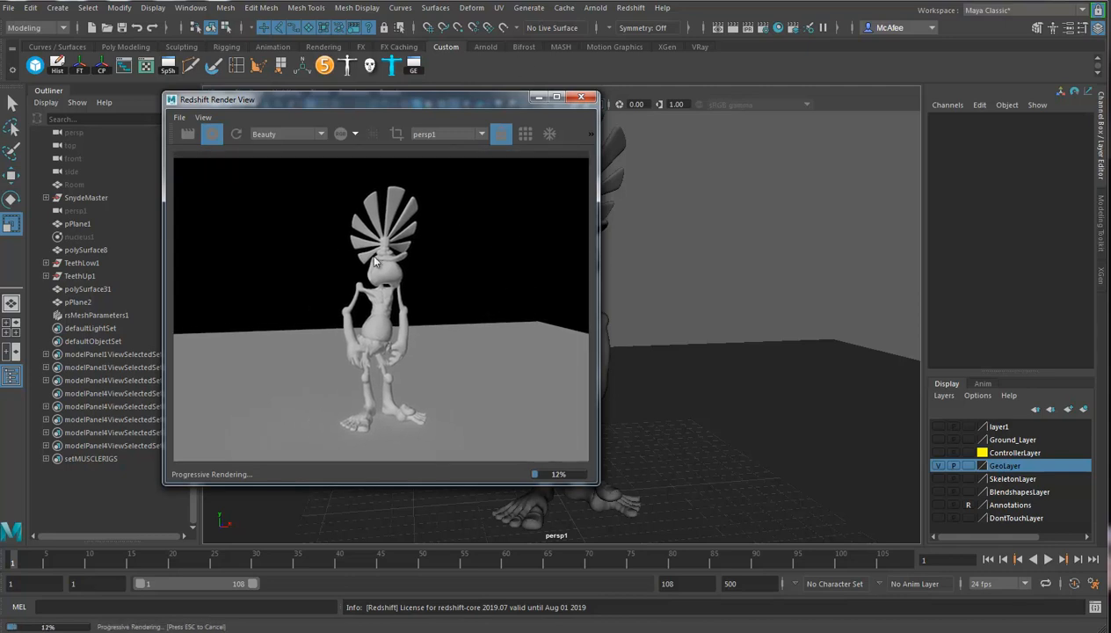
Turn off Enable Default Light in the common render settings and restart the IPR to refresh the preview.
click(764, 30)
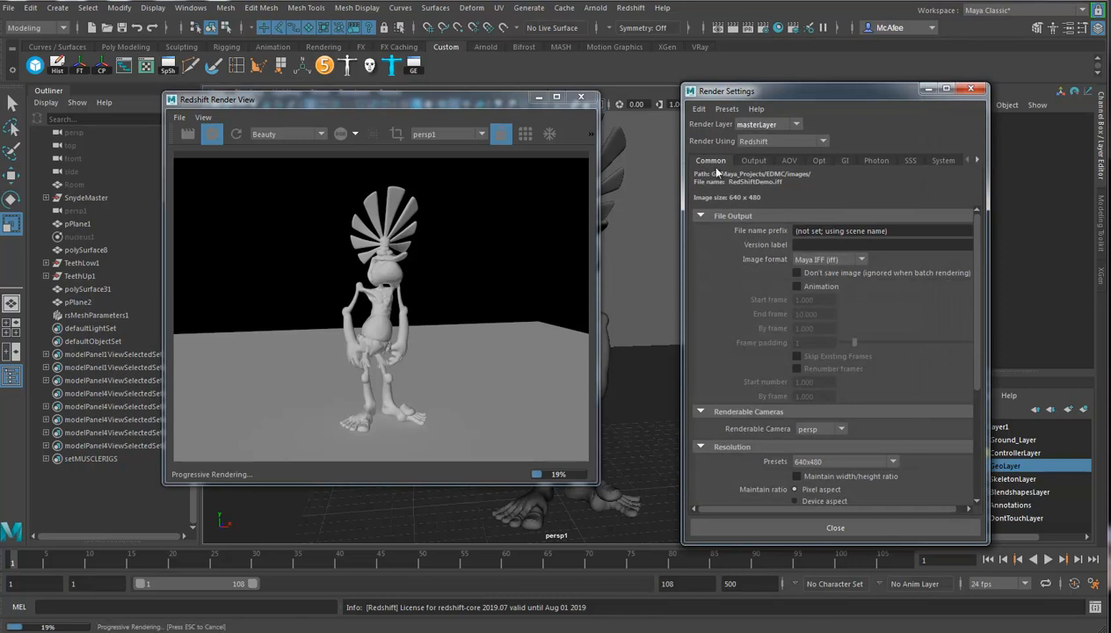
scroll(821, 456, down, 5)
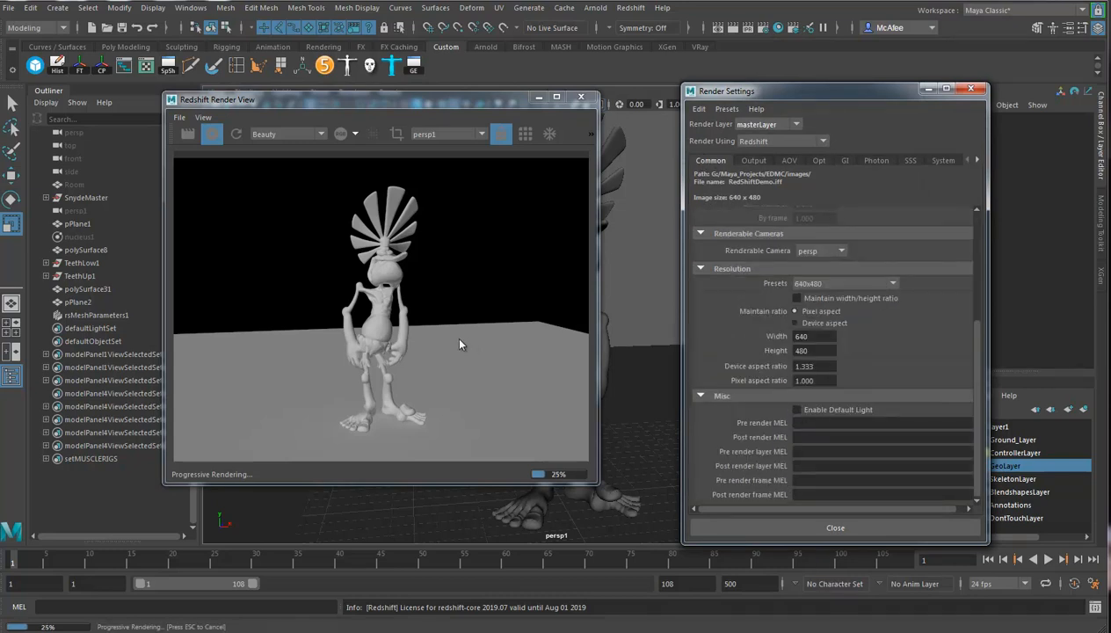
click(211, 133)
click(211, 135)
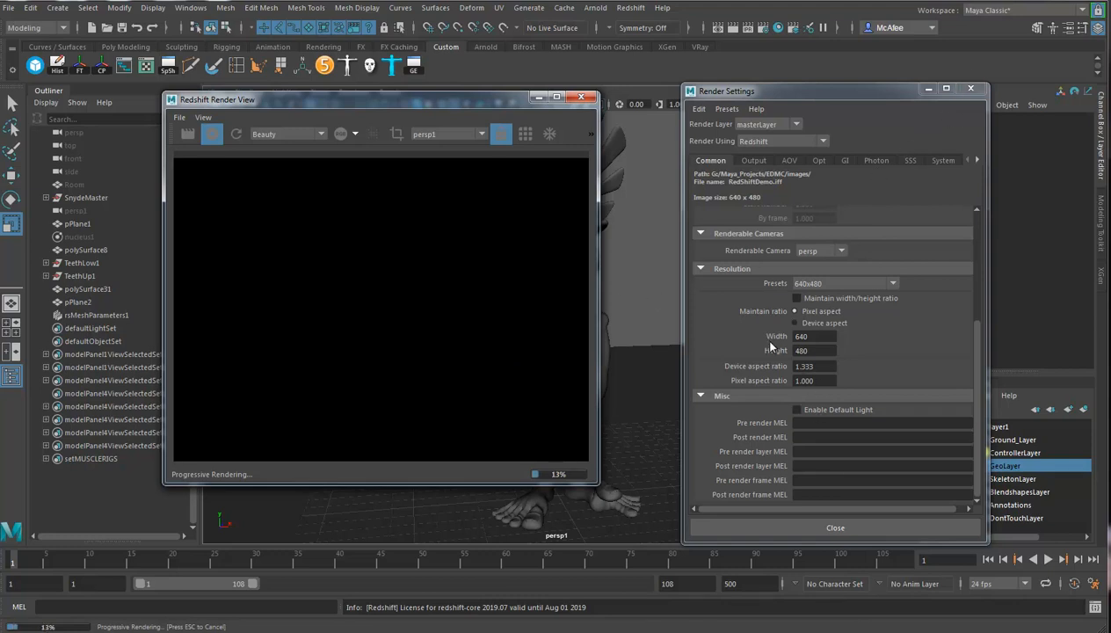
click(970, 91)
Create a Redshift Physical Light in the scene.
click(630, 7)
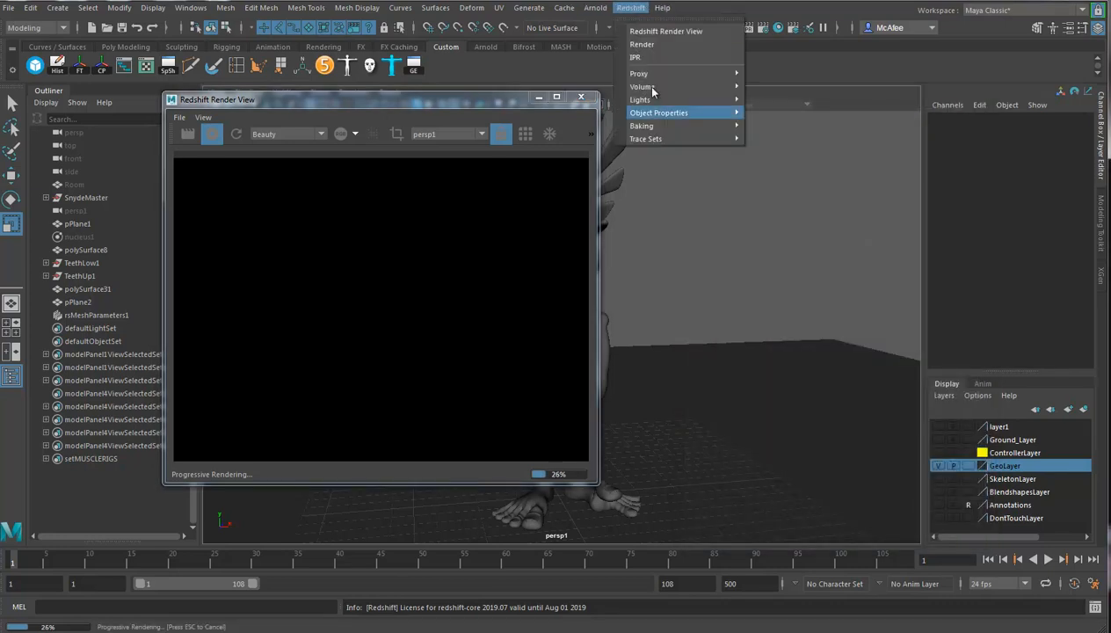
mouse_move(643, 87)
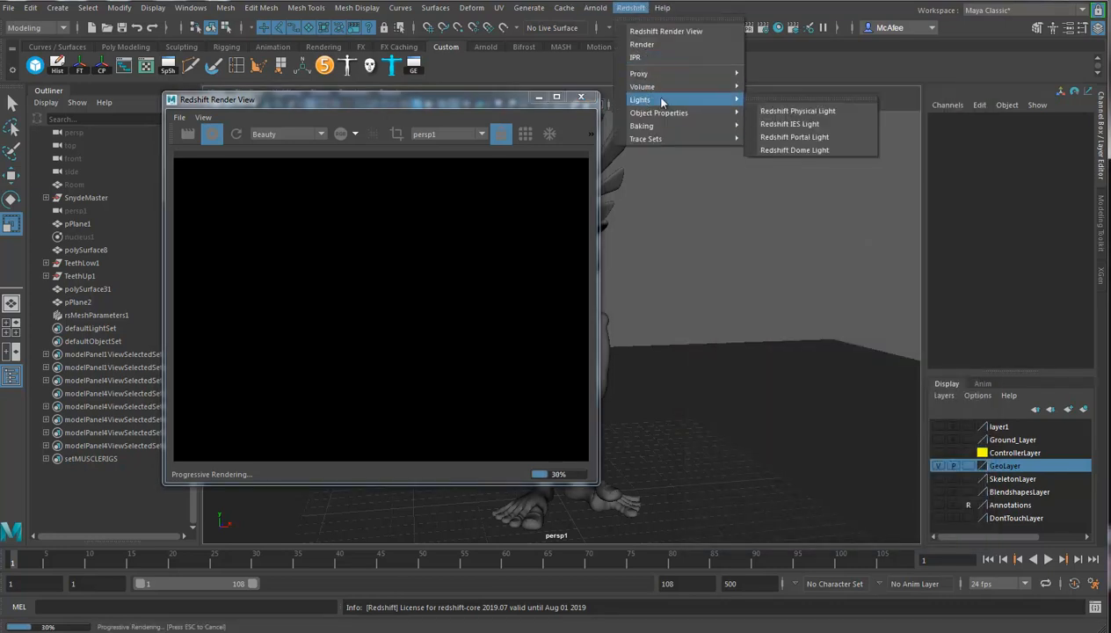
click(794, 112)
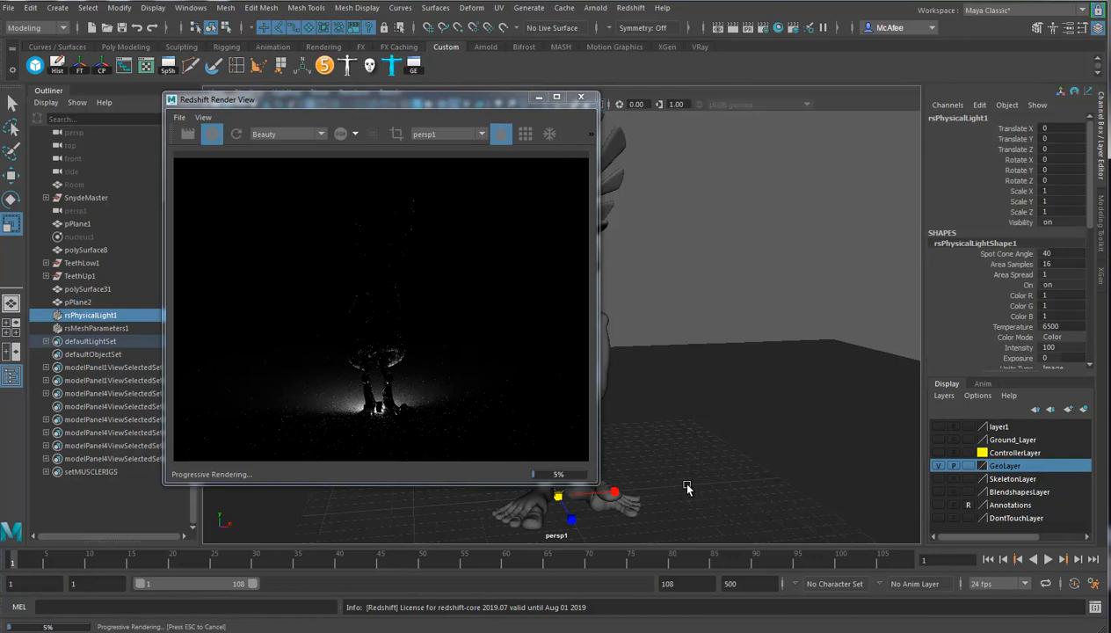
Move the physical light up and in front of the character, to about Translate Y 11.1 and Translate Z 7.0.
alt+drag(679, 489, 649, 481)
alt+middle_drag(724, 452, 815, 418)
alt+drag(816, 418, 782, 418)
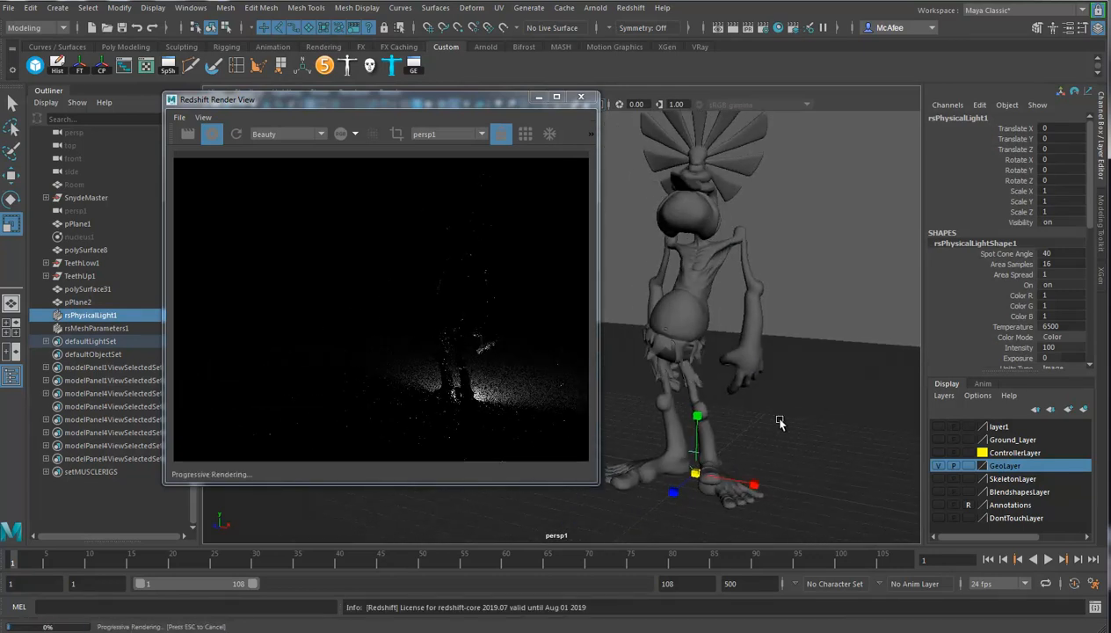
key(w)
drag(686, 496, 661, 177)
alt+right_drag(754, 344, 631, 336)
alt+middle_drag(631, 336, 753, 350)
alt+drag(752, 350, 701, 343)
mouse_move(681, 301)
mouse_down()
mouse_move(632, 300)
mouse_move(675, 313)
mouse_up()
Show the physical light's attributes and rotate the light so it tilts down towards the character.
key(ctrl+a)
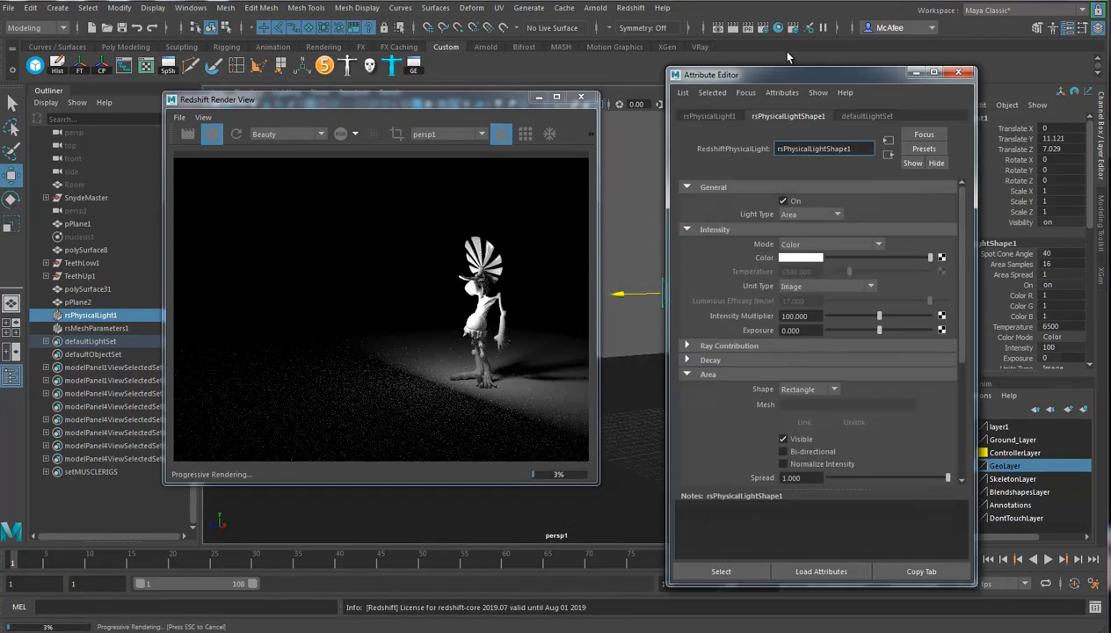
drag(801, 79, 906, 77)
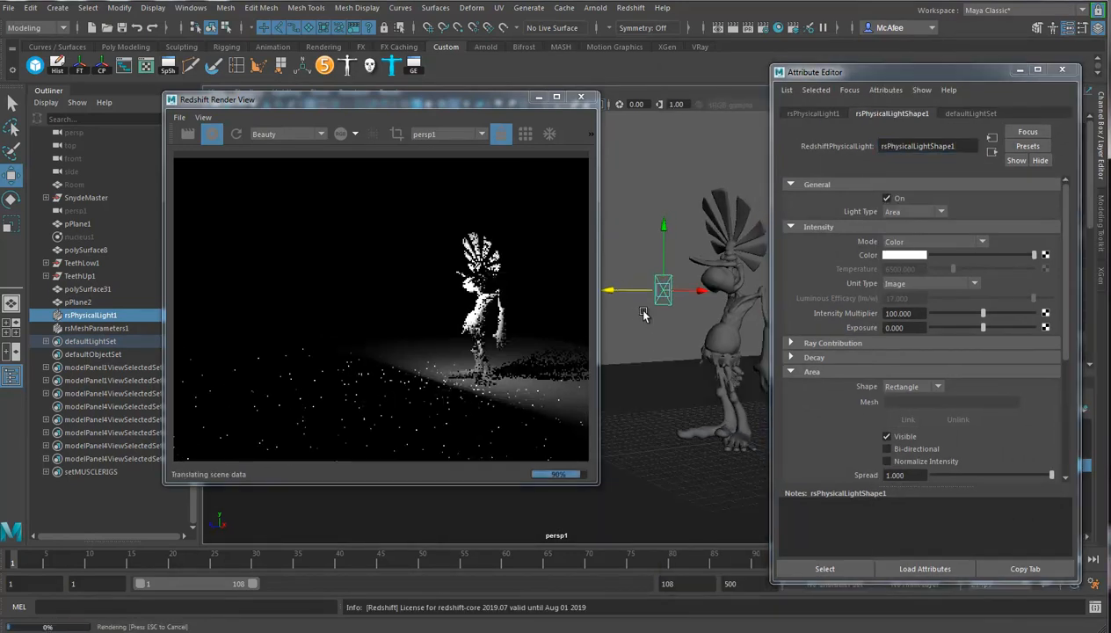
key(e)
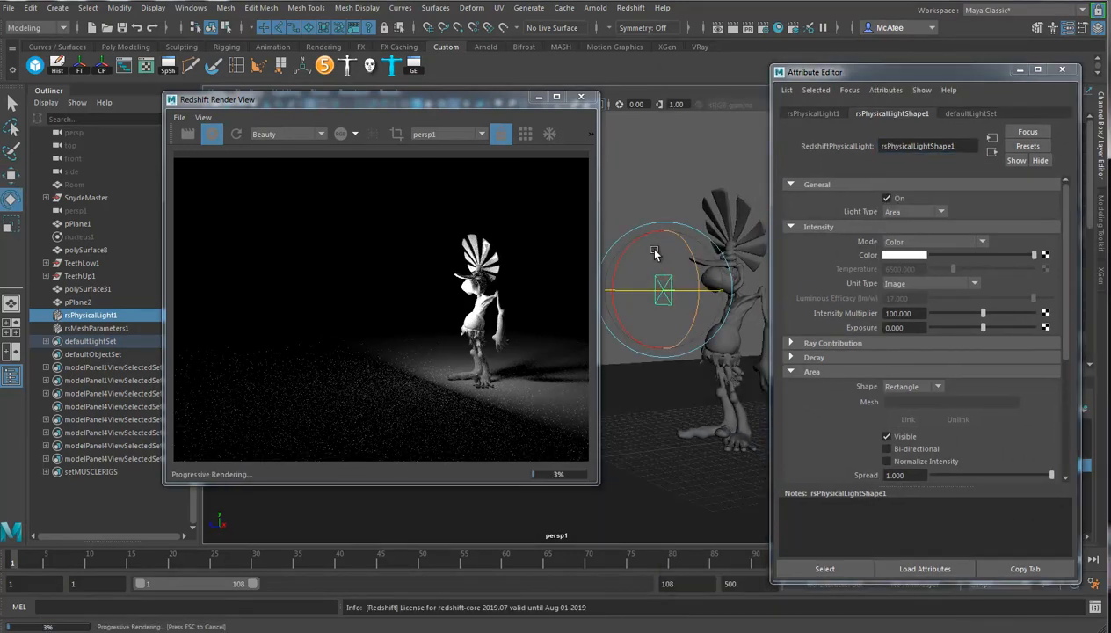
drag(633, 249, 635, 283)
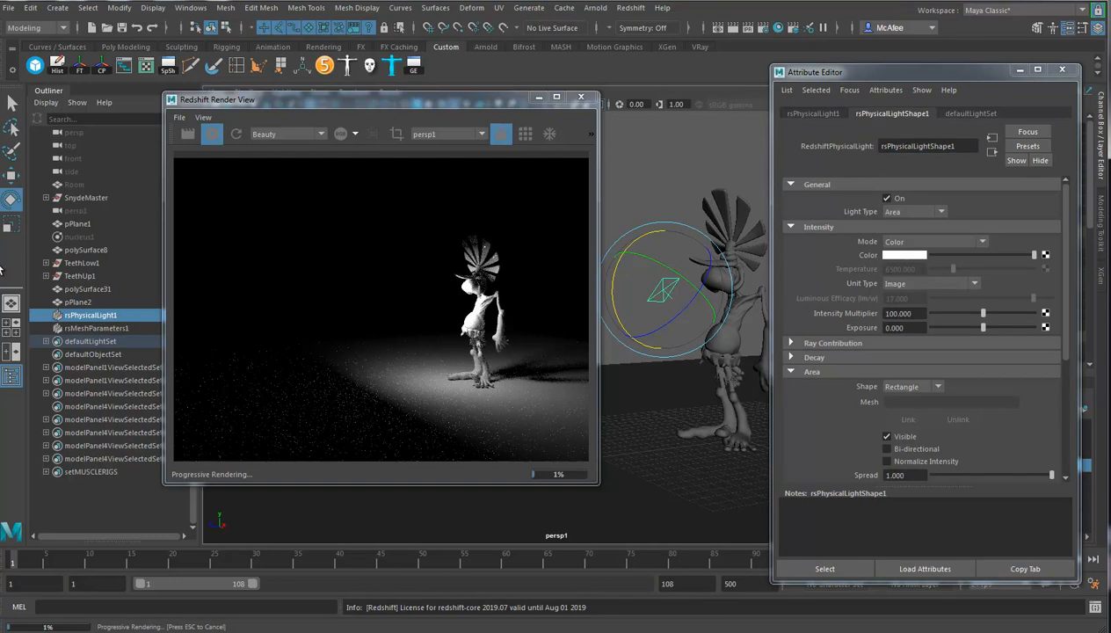
key(t)
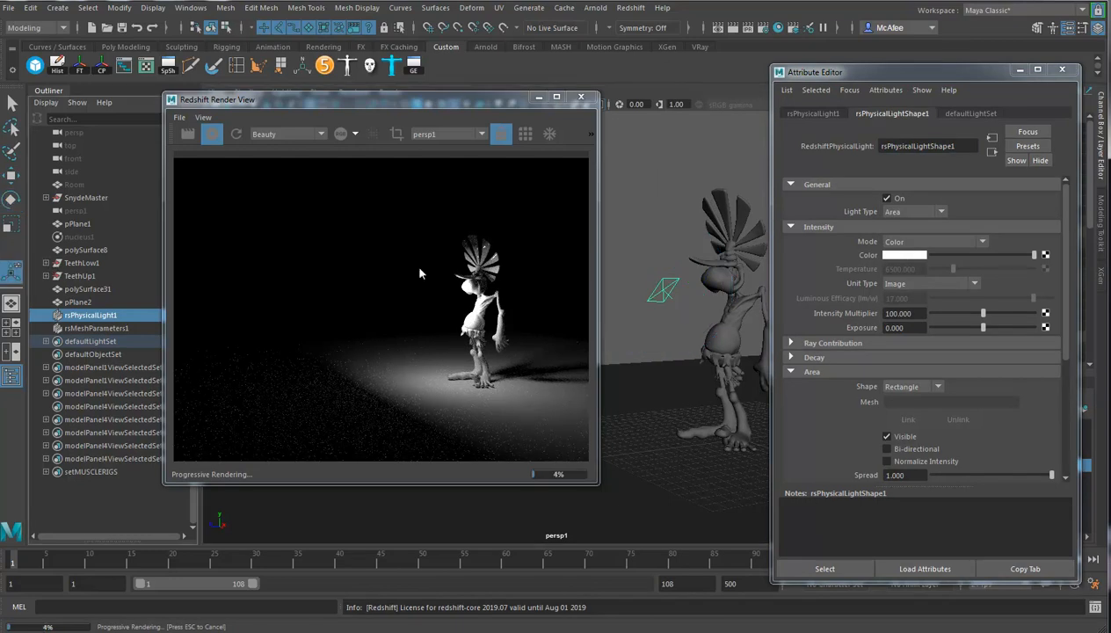
Move the physical light higher and farther away from the character, keeping the character framed in persp1.
click(11, 175)
drag(668, 230, 563, 156)
alt+right_drag(610, 374, 772, 373)
alt+middle_drag(770, 373, 585, 366)
alt+drag(716, 341, 710, 357)
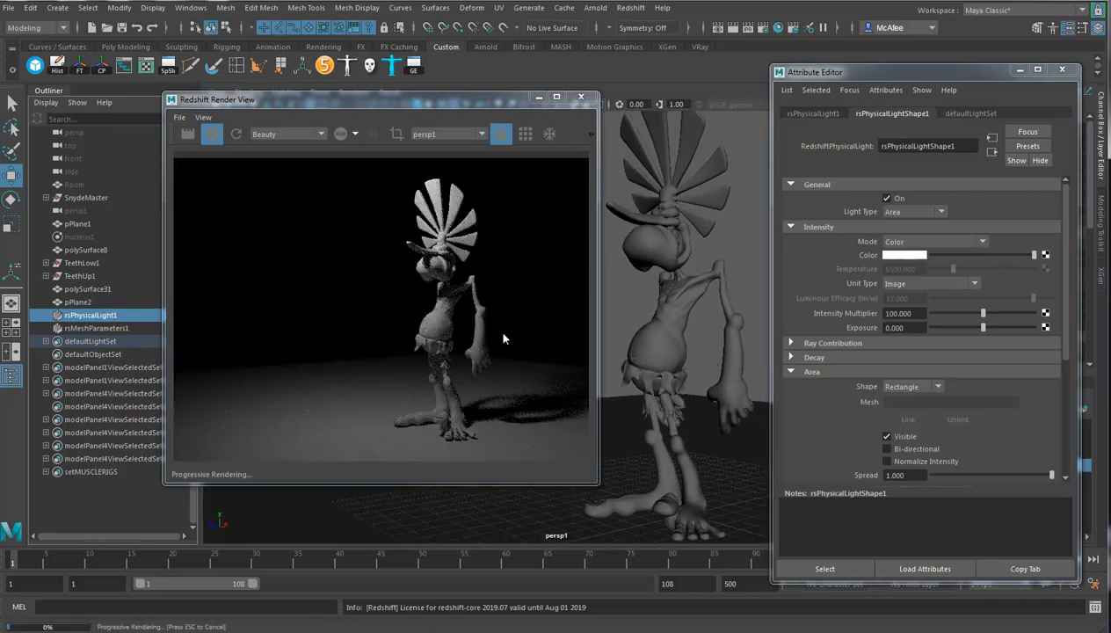
Try the Spot light type and then the Directional light type on the physical light.
click(902, 213)
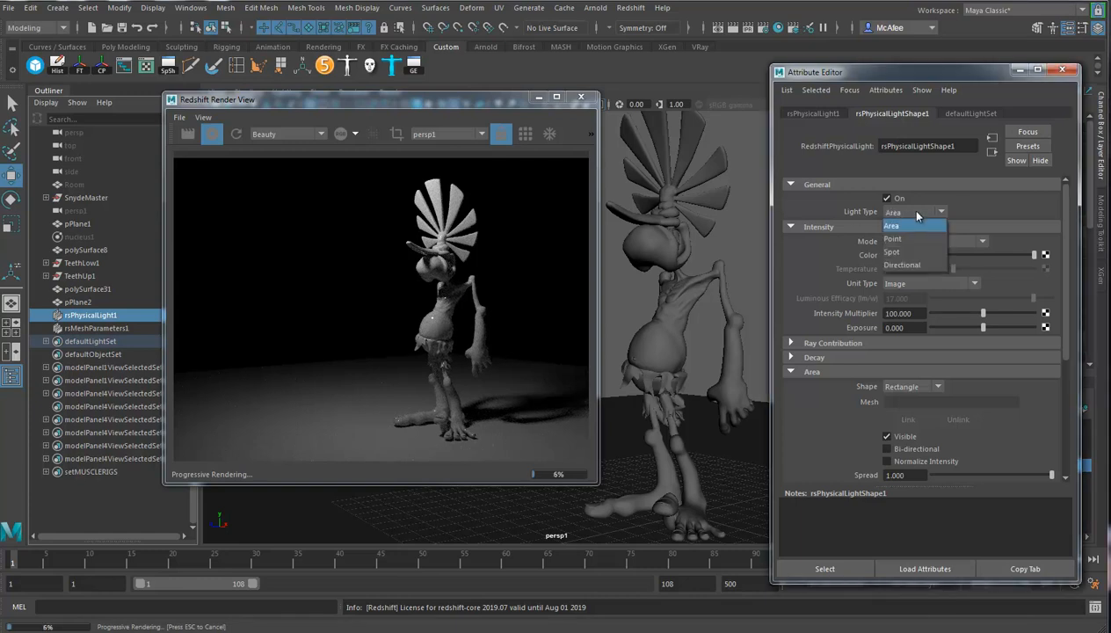
click(911, 253)
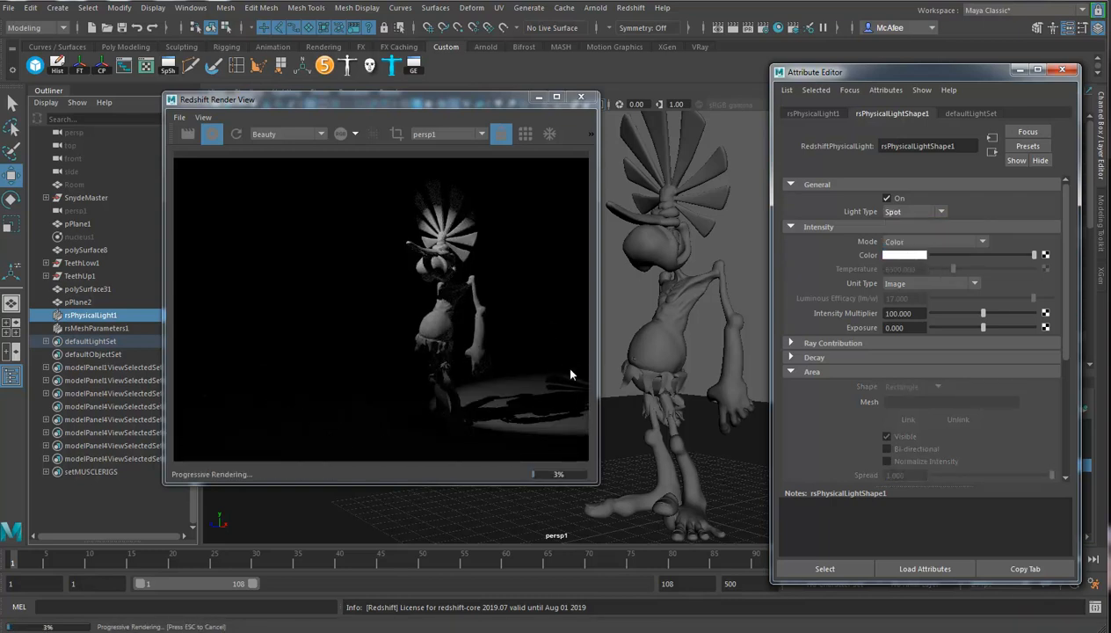
click(903, 213)
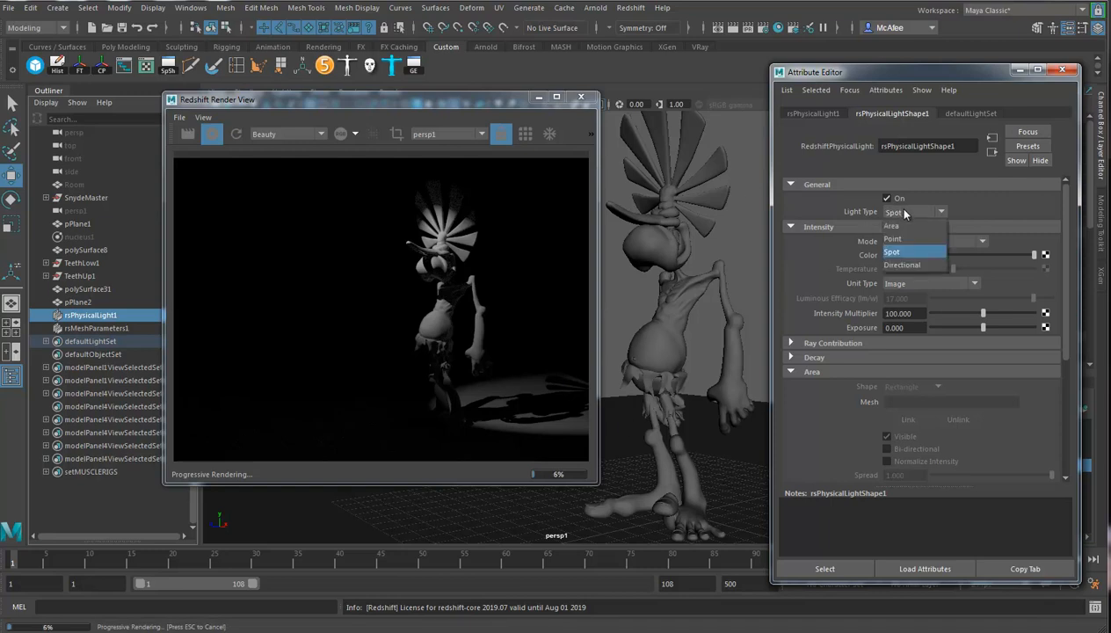
click(898, 264)
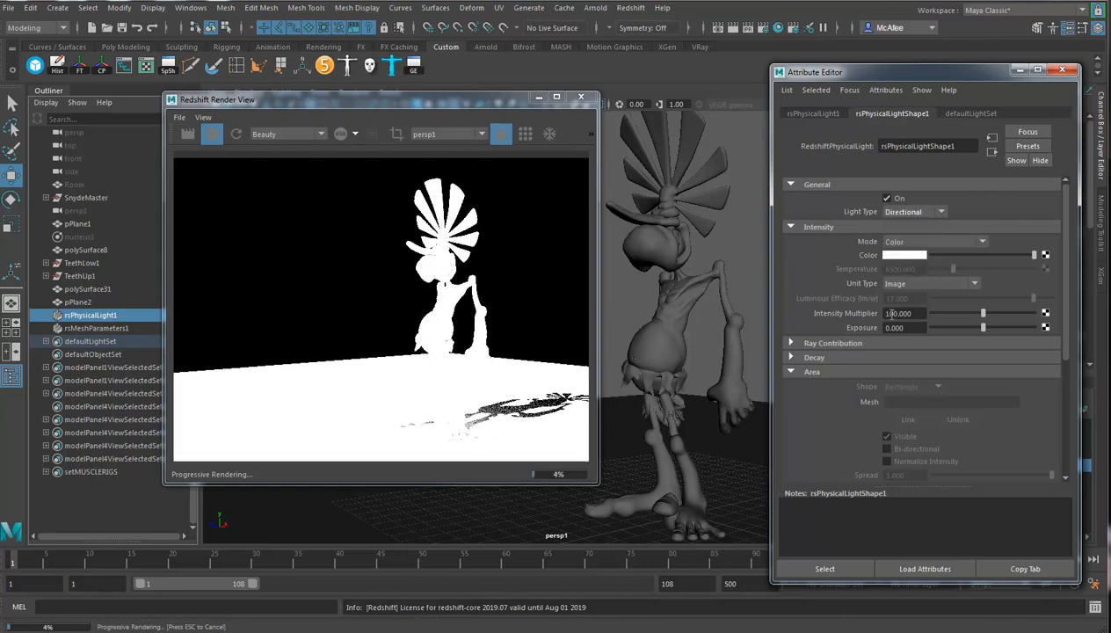
Reduce the directional light's brightness with Intensity Multiplier 24.675 and Exposure -5.455.
drag(953, 312, 925, 312)
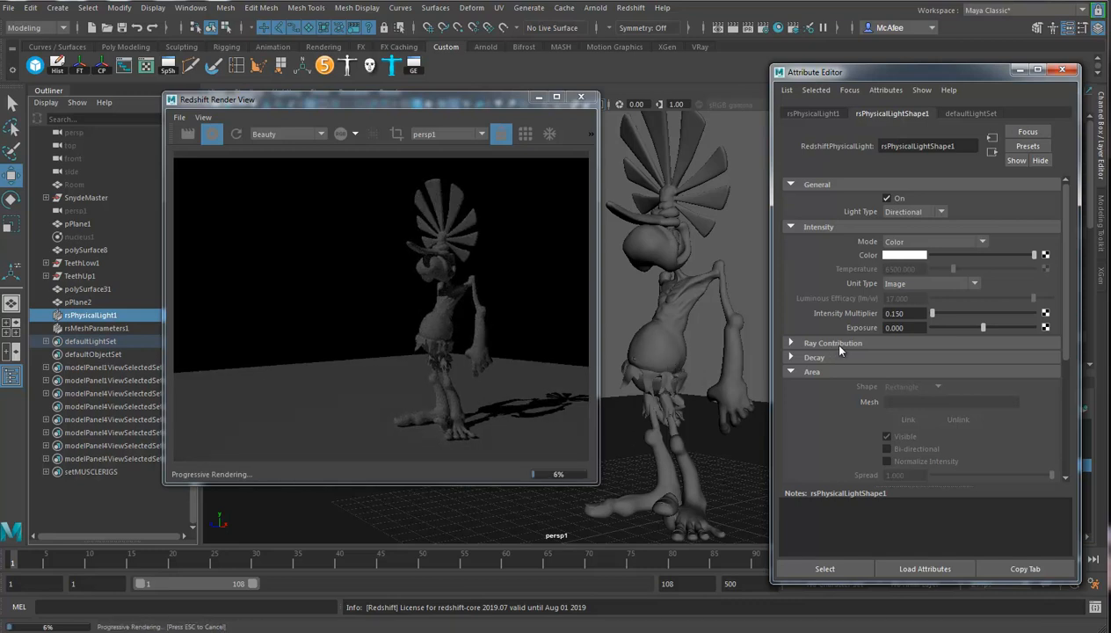
drag(985, 327, 956, 331)
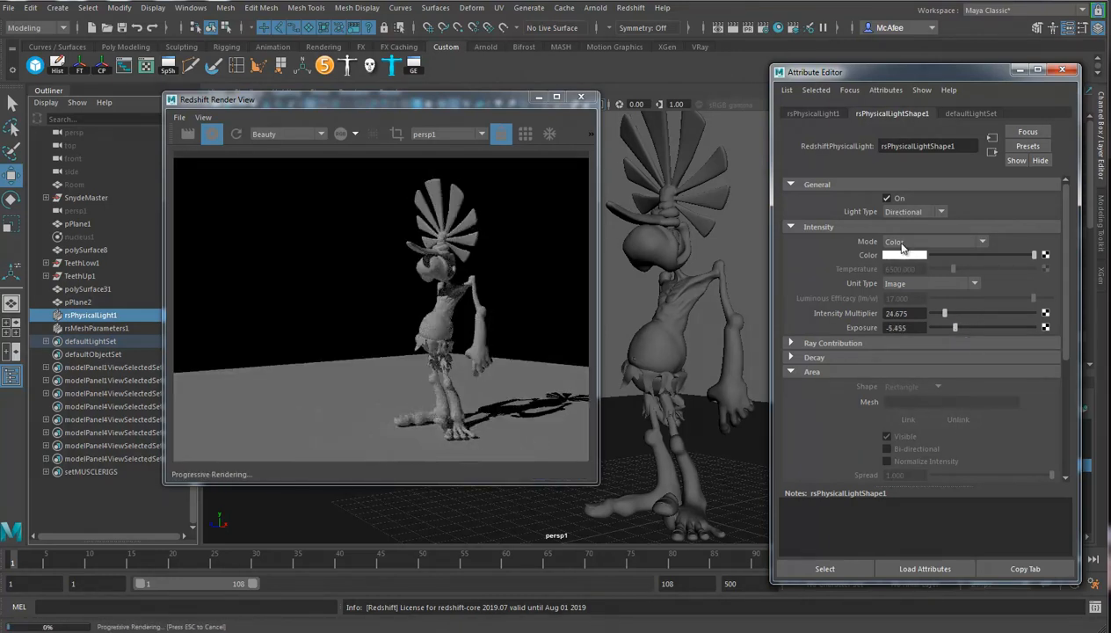
mouse_move(703, 389)
alt+mouse_down()
mouse_move(652, 329)
mouse_move(711, 391)
alt+mouse_up()
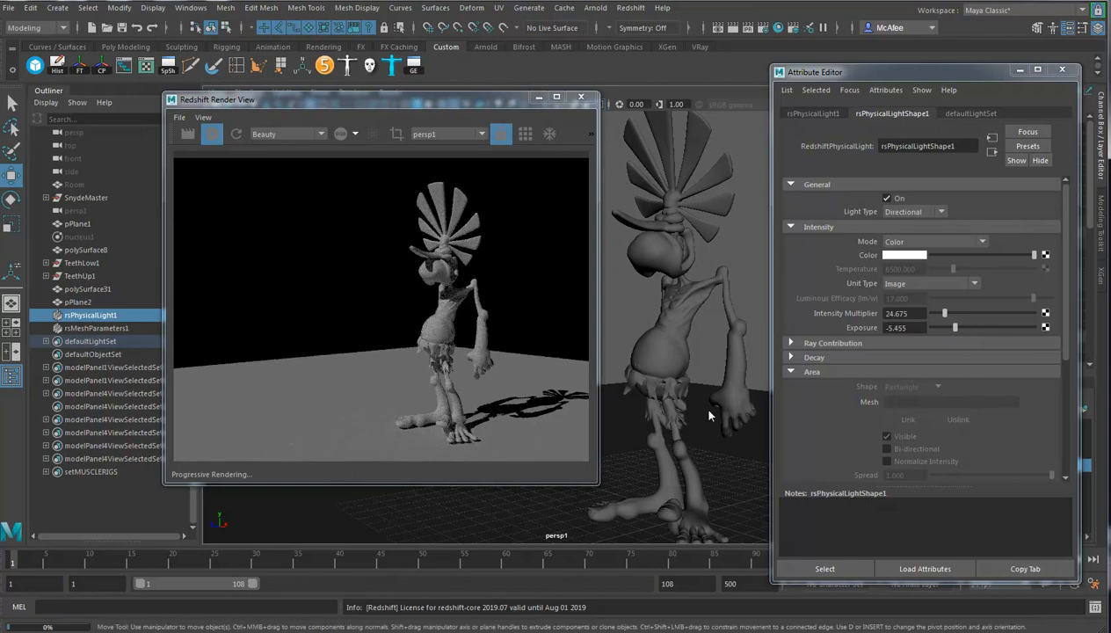
Examine the physical light's Area, Spot and Volume attribute sections.
scroll(897, 384, down, 3)
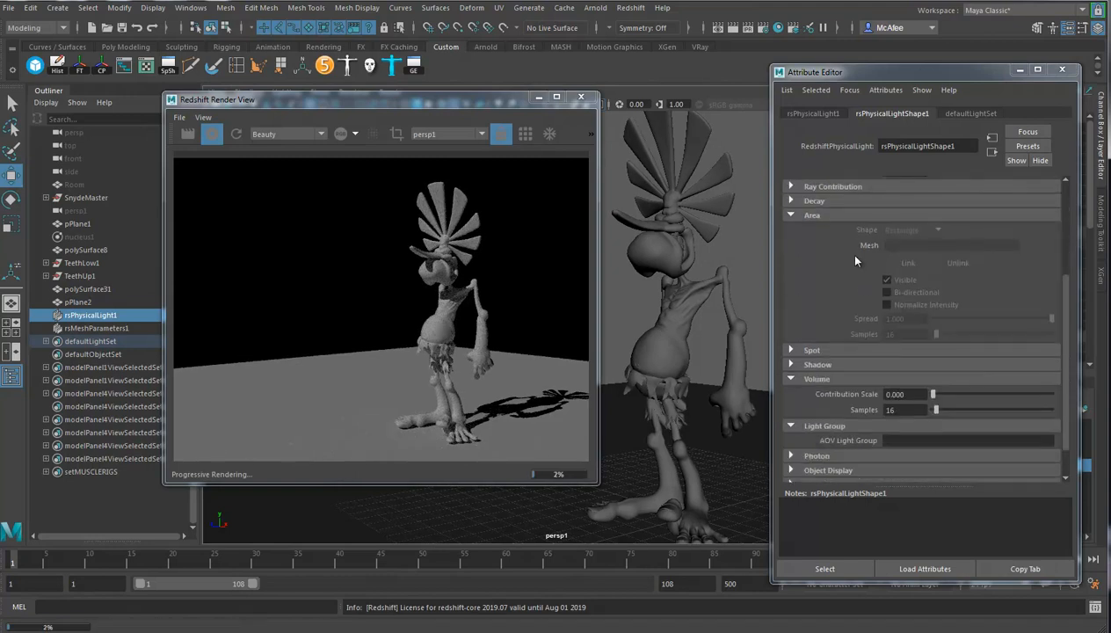
click(808, 217)
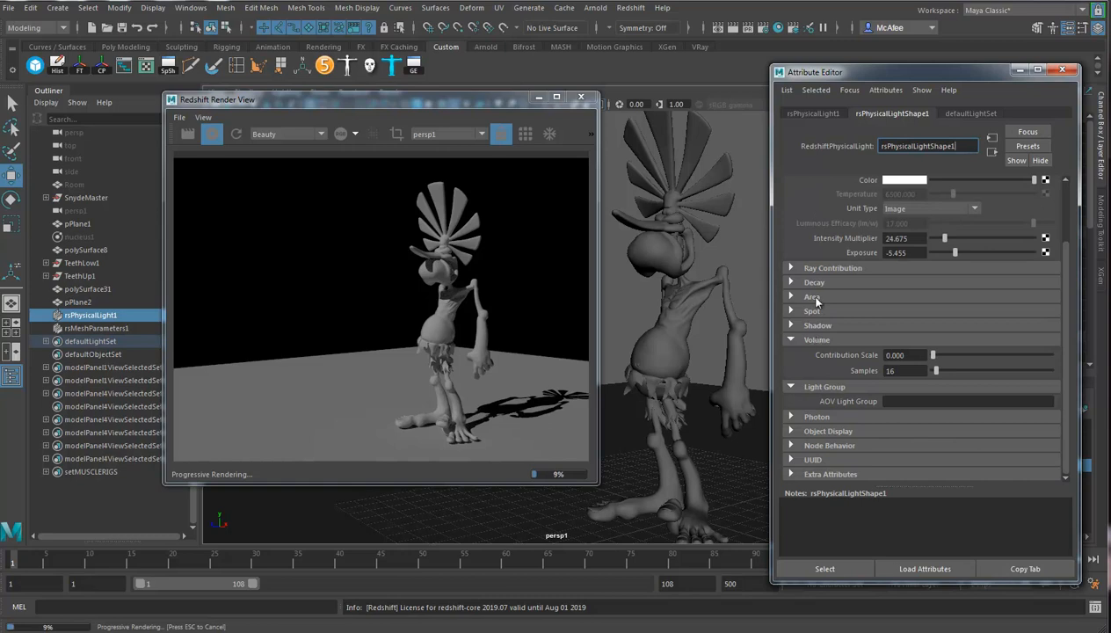
click(814, 297)
scroll(888, 413, down, 3)
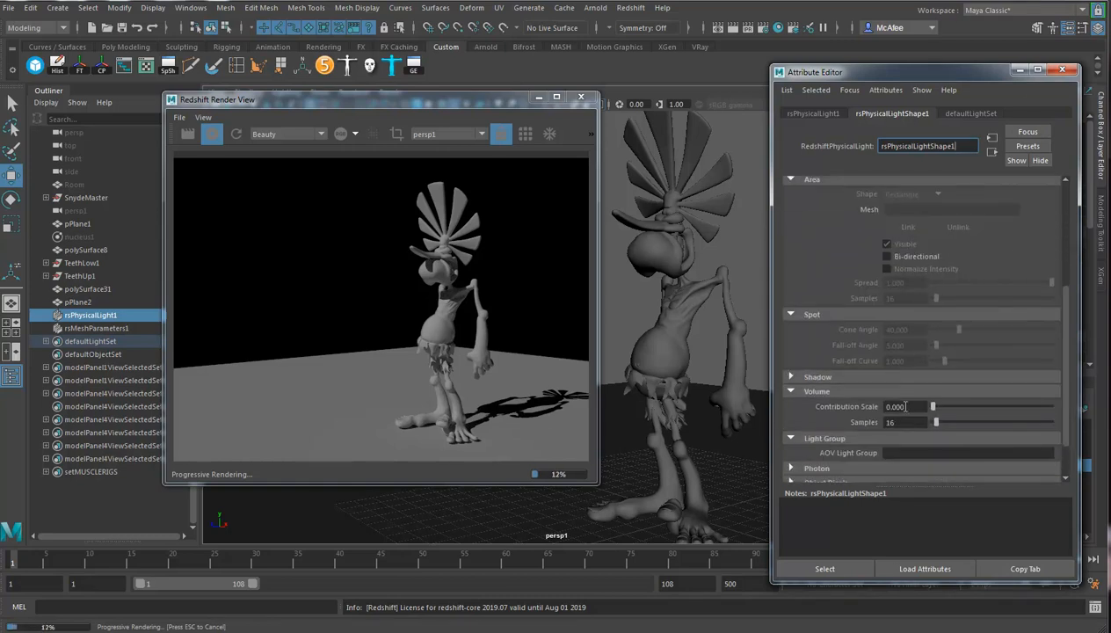
scroll(967, 199, up, 4)
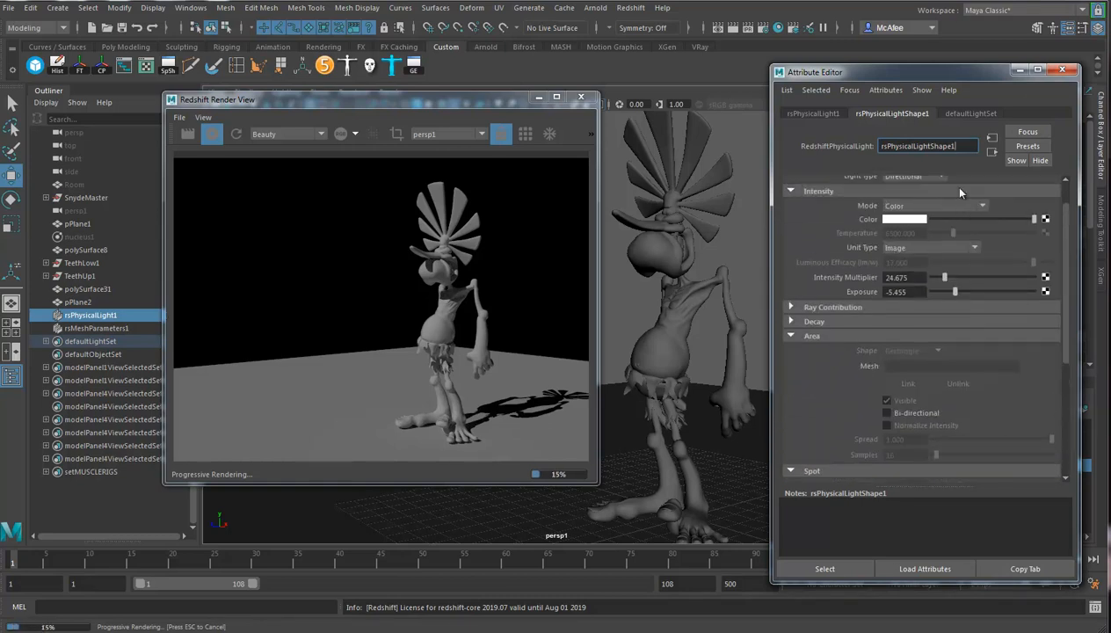
scroll(966, 255, up, 1)
Change the physical light's type to Spot.
click(941, 212)
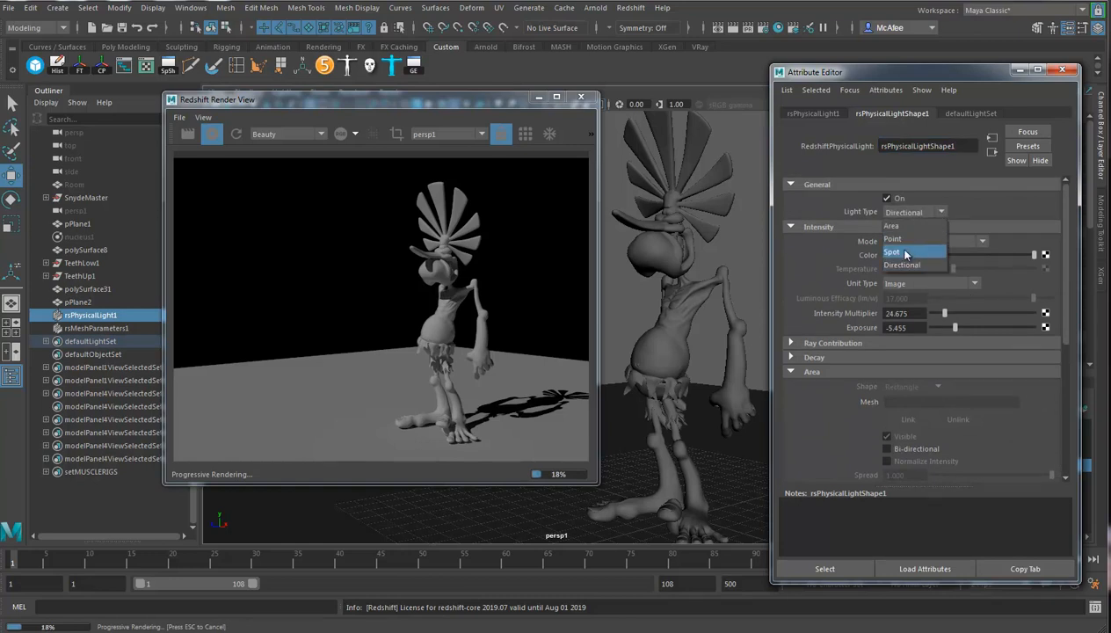
click(903, 249)
drag(1065, 220, 1066, 236)
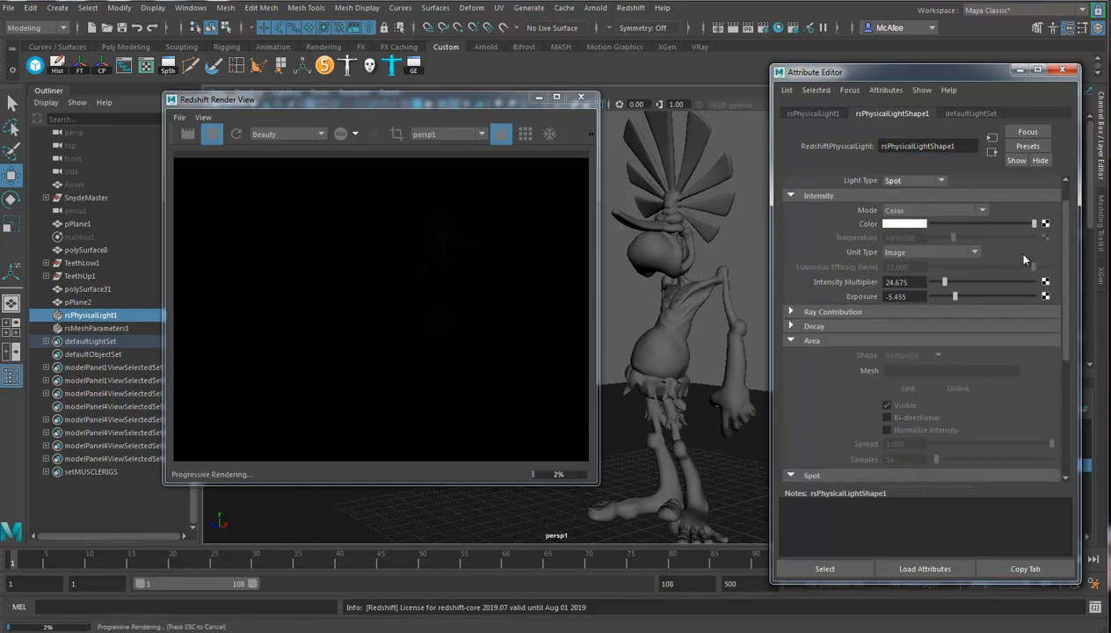
Set the spot light's Exposure to 0 and its Intensity Multiplier to 100.
drag(945, 282, 979, 286)
click(909, 296)
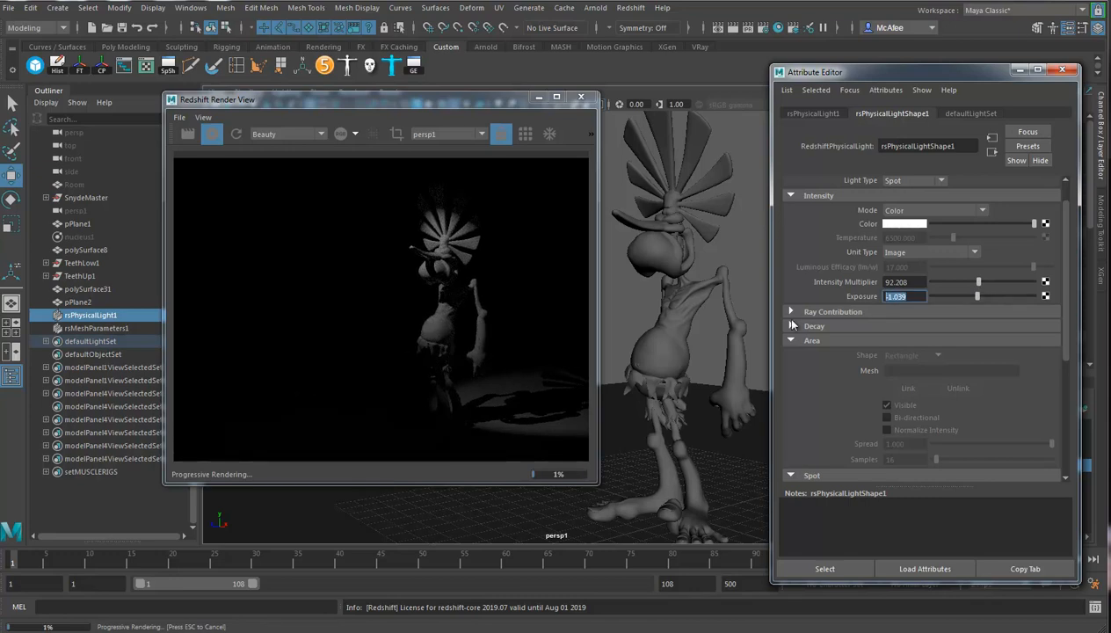
text(90)
text(0)
drag(911, 282, 784, 284)
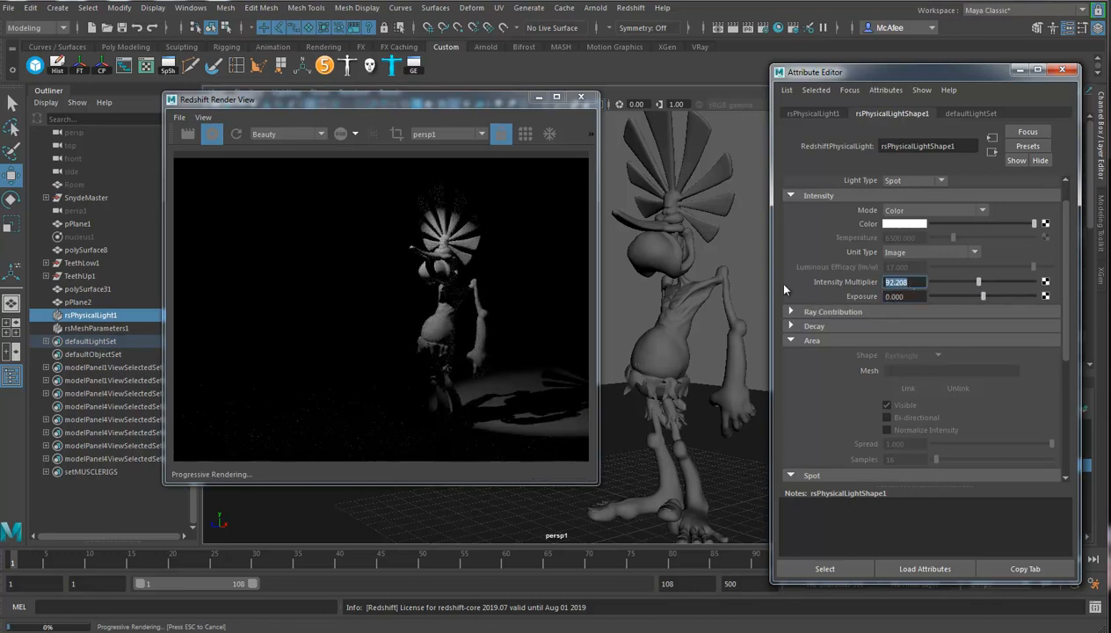
text(100)
key(Return)
Move the spot light farther up and away from the character, and shift the Redshift Render View clear of the viewport.
alt+right_drag(695, 357, 527, 343)
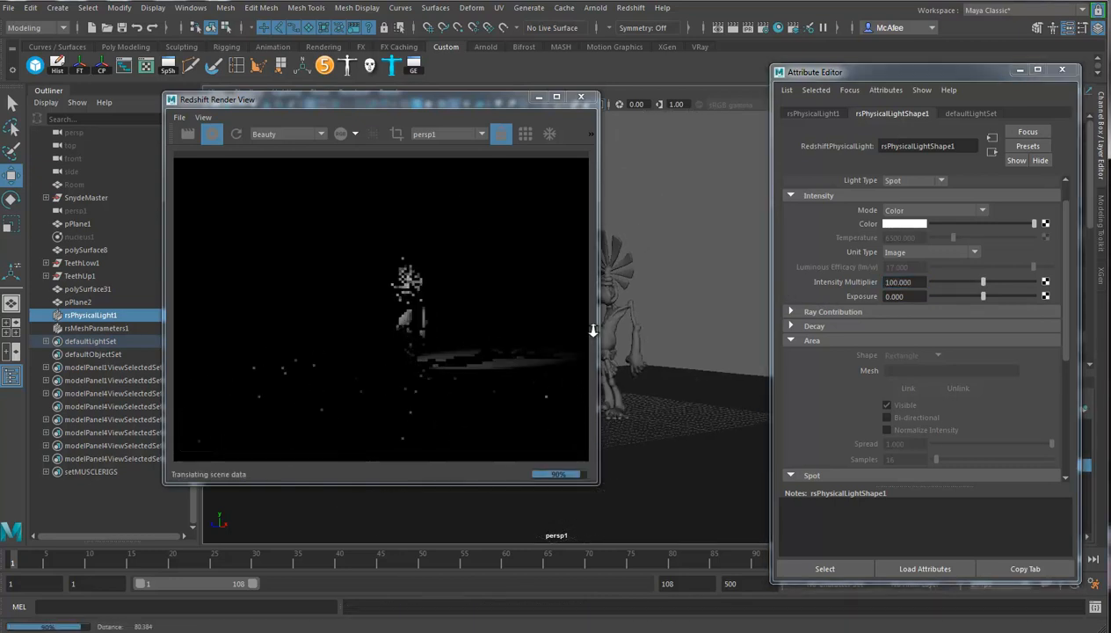
alt+middle_drag(643, 333, 742, 332)
alt+drag(743, 334, 680, 337)
drag(646, 234, 567, 134)
alt+drag(682, 261, 727, 336)
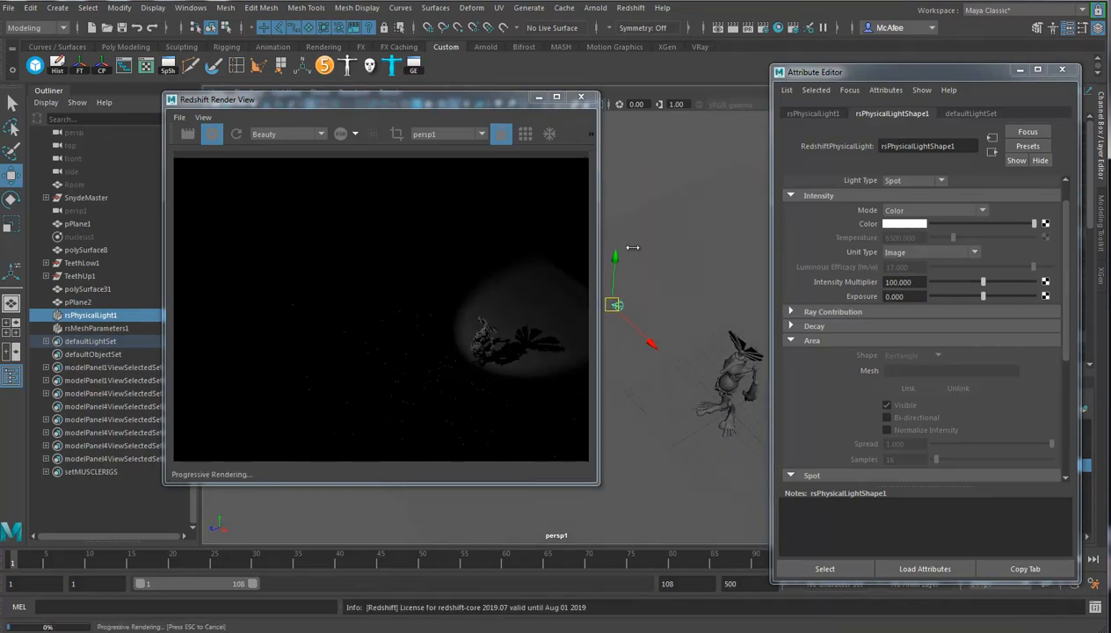
drag(443, 107, 287, 135)
alt+drag(559, 353, 582, 370)
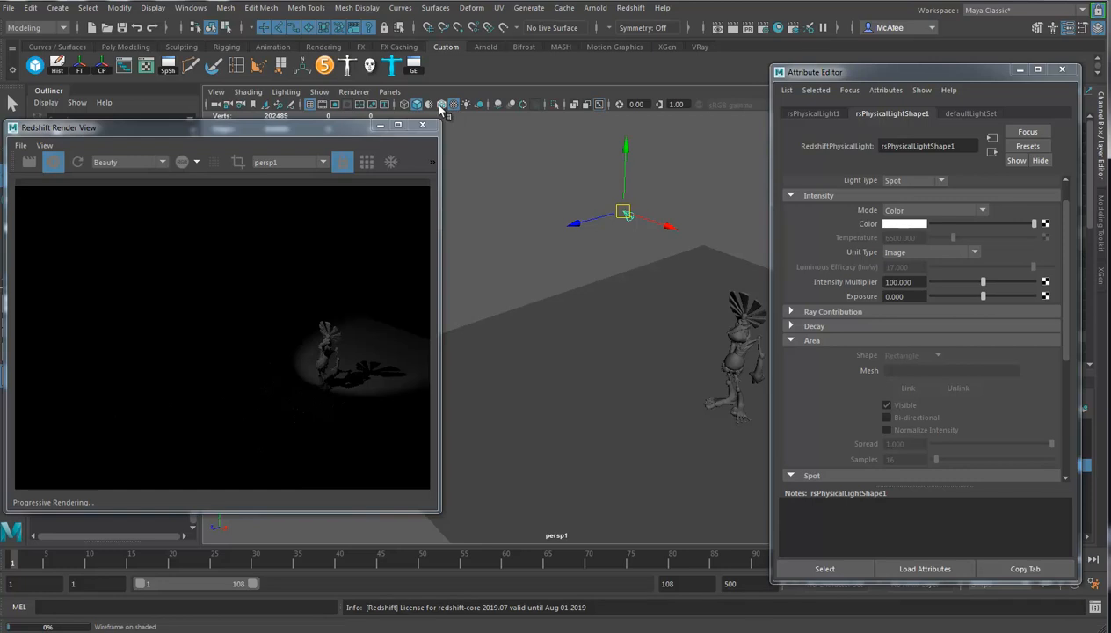
Look through the selected spot light and aim it so the character sits inside its beam.
click(389, 93)
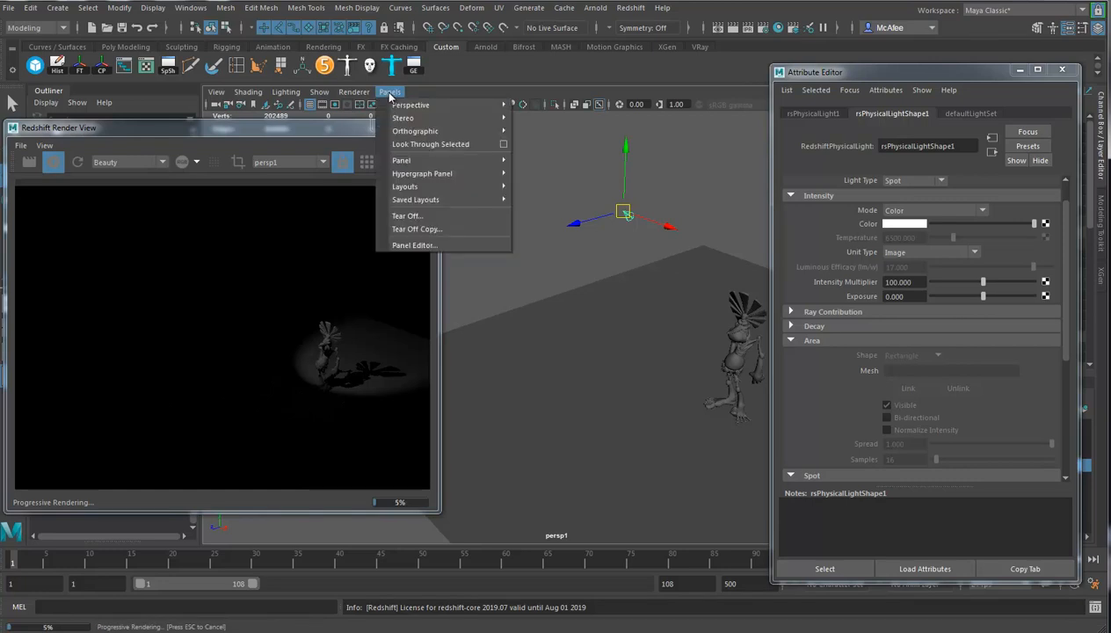
click(415, 146)
alt+drag(598, 354, 622, 315)
click(601, 336)
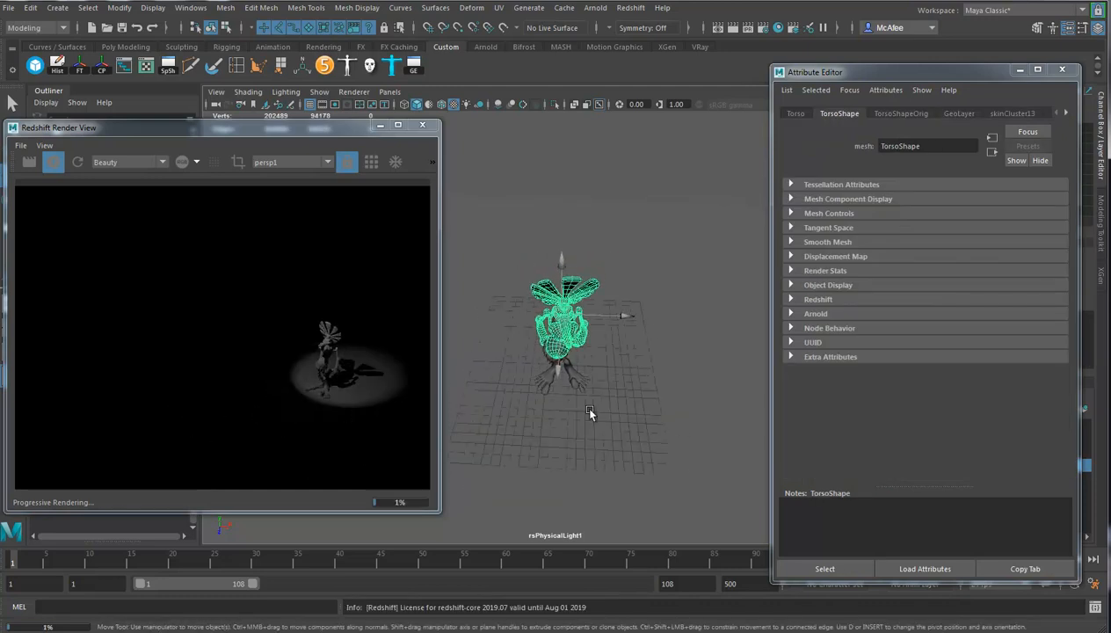
Switch the viewport from the light's view back to the persp1 camera.
key(space)
drag(579, 412, 645, 413)
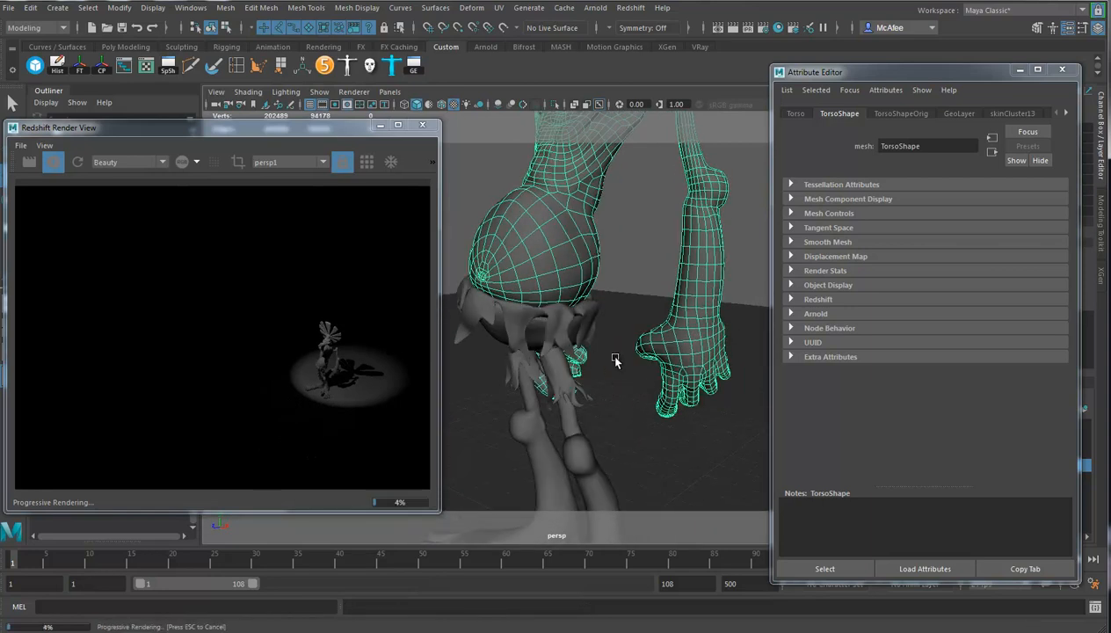
click(353, 91)
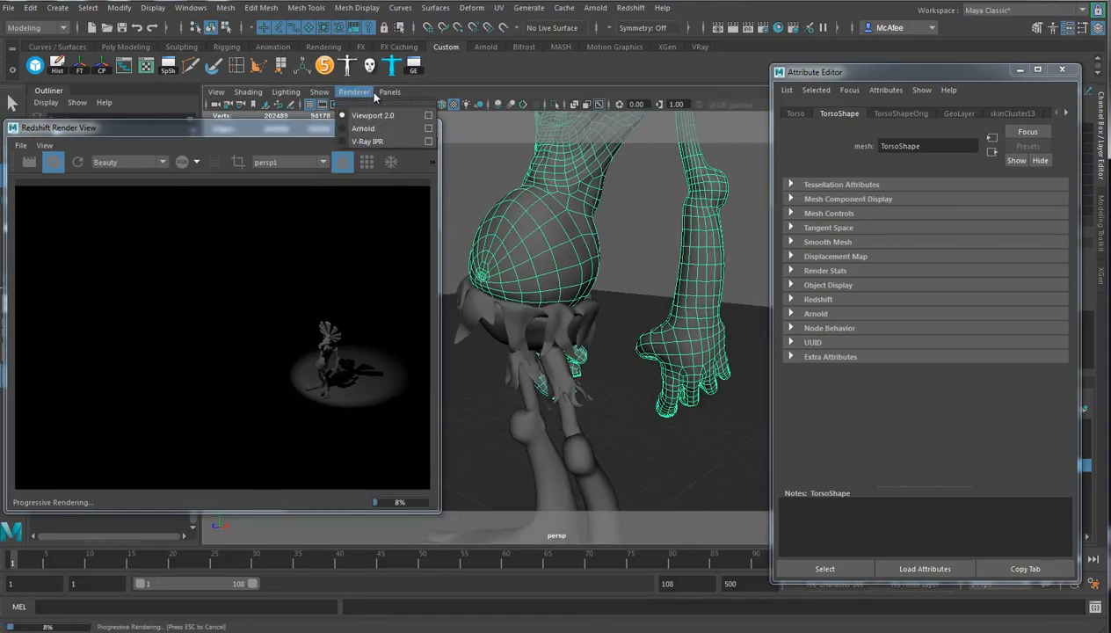
mouse_move(440, 107)
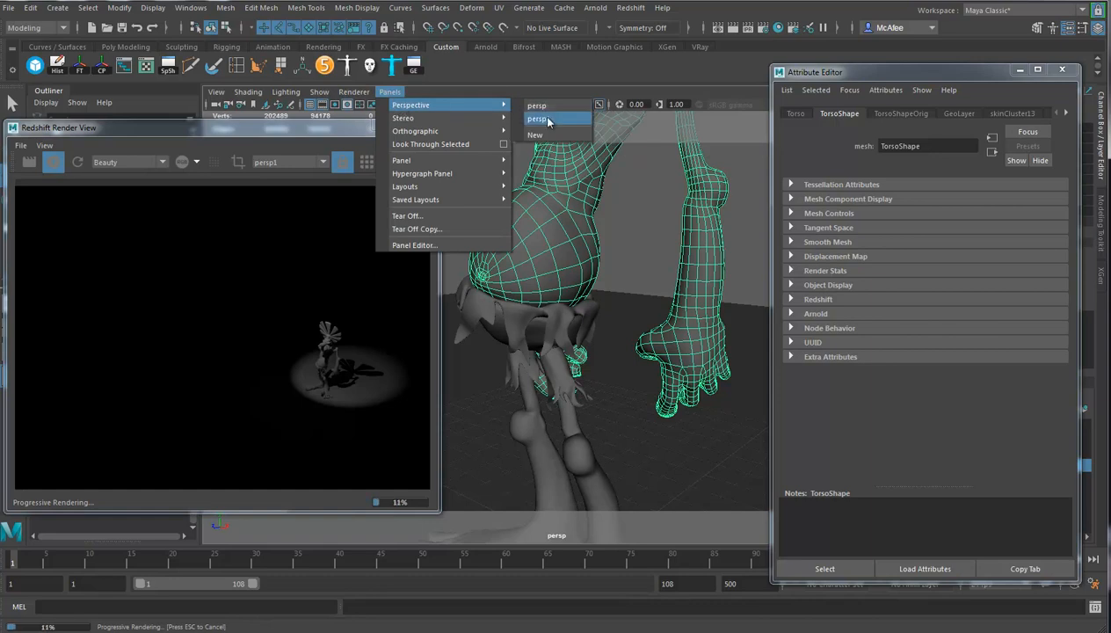
click(543, 118)
Frame the whole character and the lit floor around its feet closely in the persp1 camera for the IPR preview.
alt+middle_drag(649, 347, 528, 347)
alt+drag(528, 348, 580, 320)
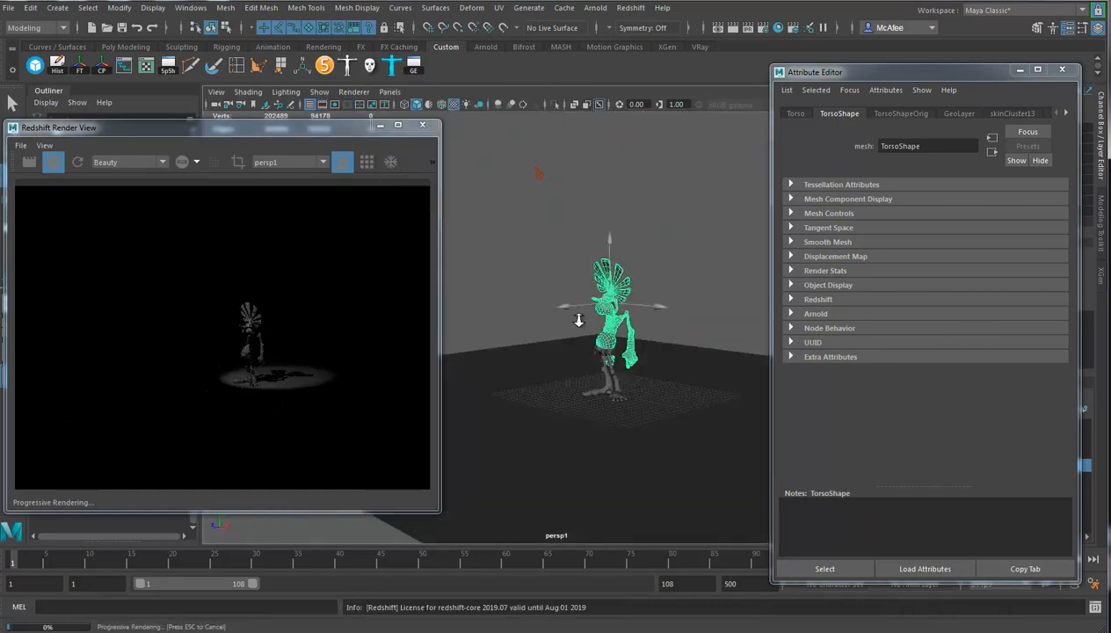
alt+right_drag(580, 320, 737, 380)
alt+middle_drag(677, 371, 583, 370)
alt+right_drag(583, 369, 662, 377)
alt+drag(662, 377, 673, 380)
mouse_move(659, 383)
alt+middle_down()
mouse_move(670, 365)
mouse_move(664, 371)
alt+middle_up()
alt+drag(664, 372, 670, 368)
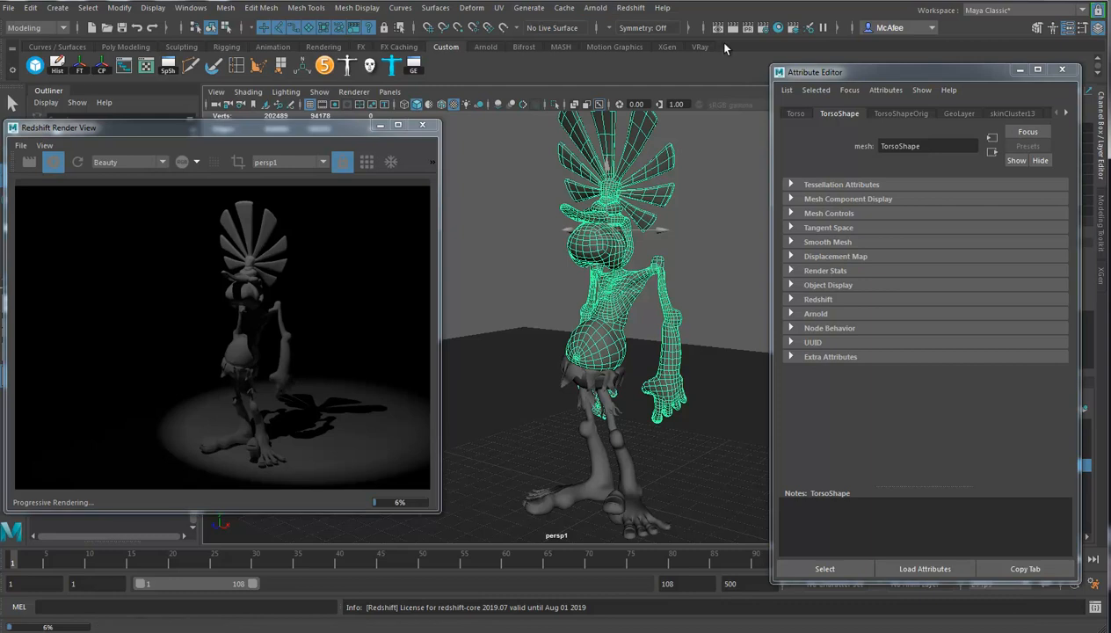
Open the Light Editor, select rsPhysicalLightShape1, collapse the Property Editor, and place the shrunken window below the character's render preview.
click(798, 27)
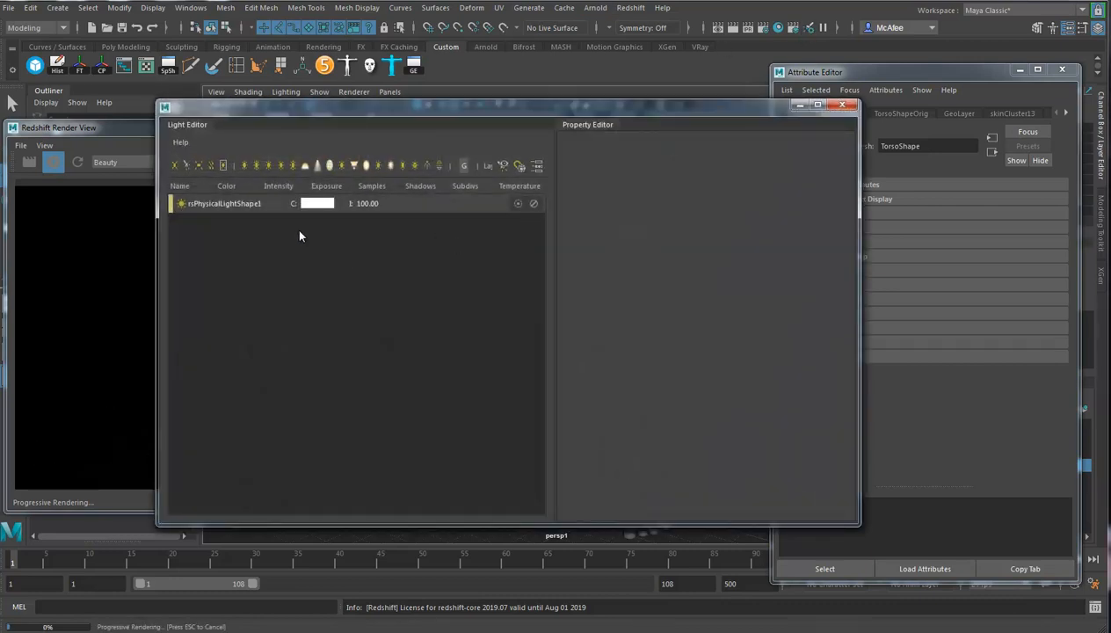
click(196, 205)
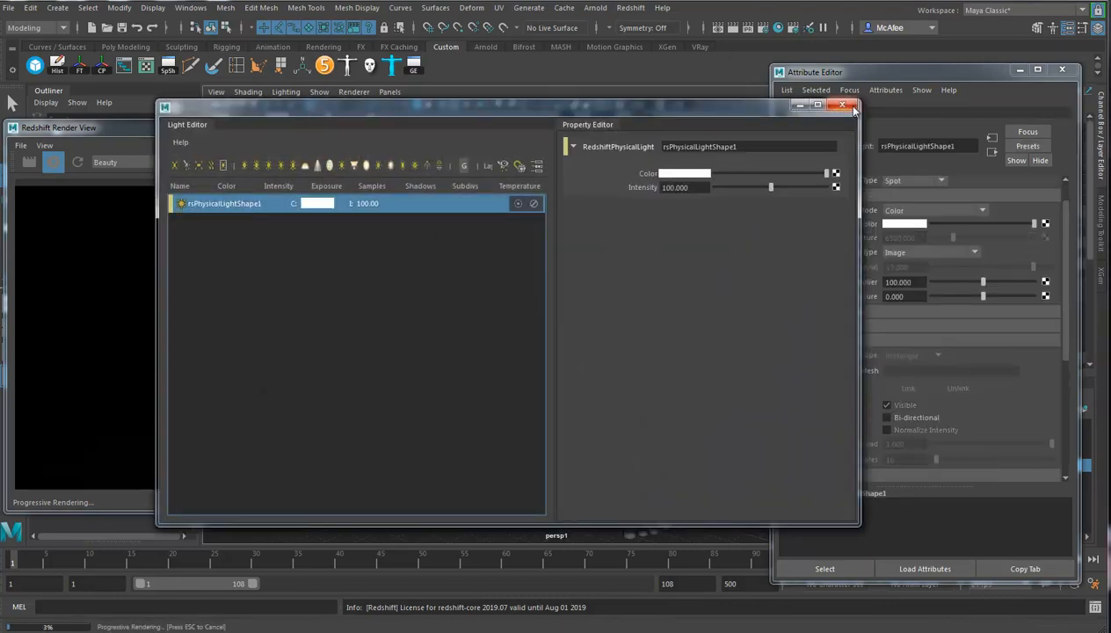
drag(697, 103, 675, 98)
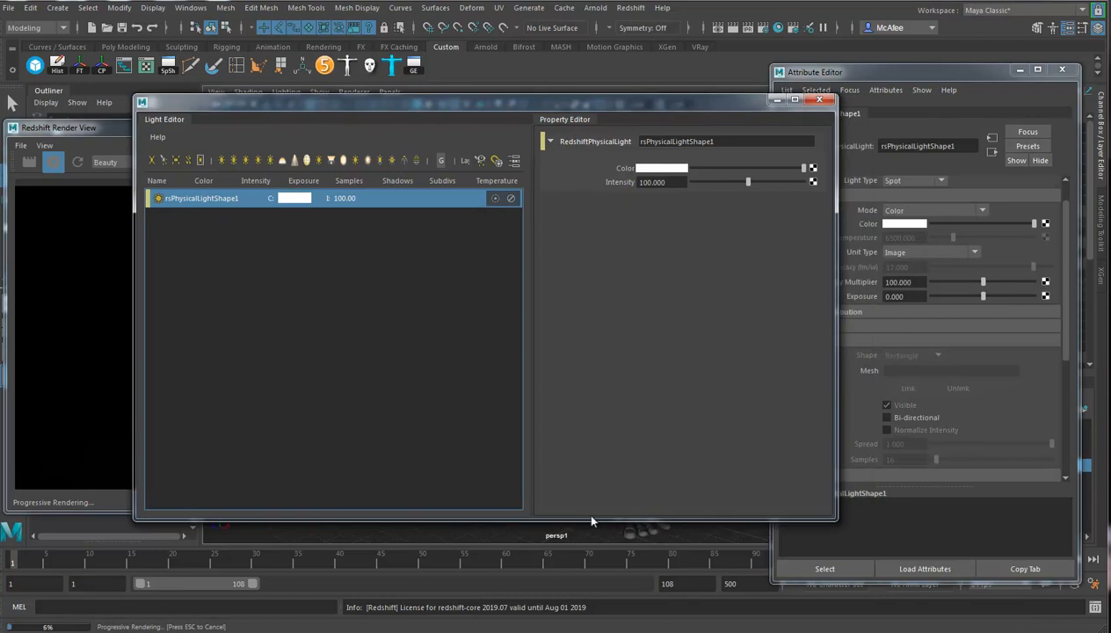
drag(590, 518, 590, 425)
drag(584, 97, 454, 105)
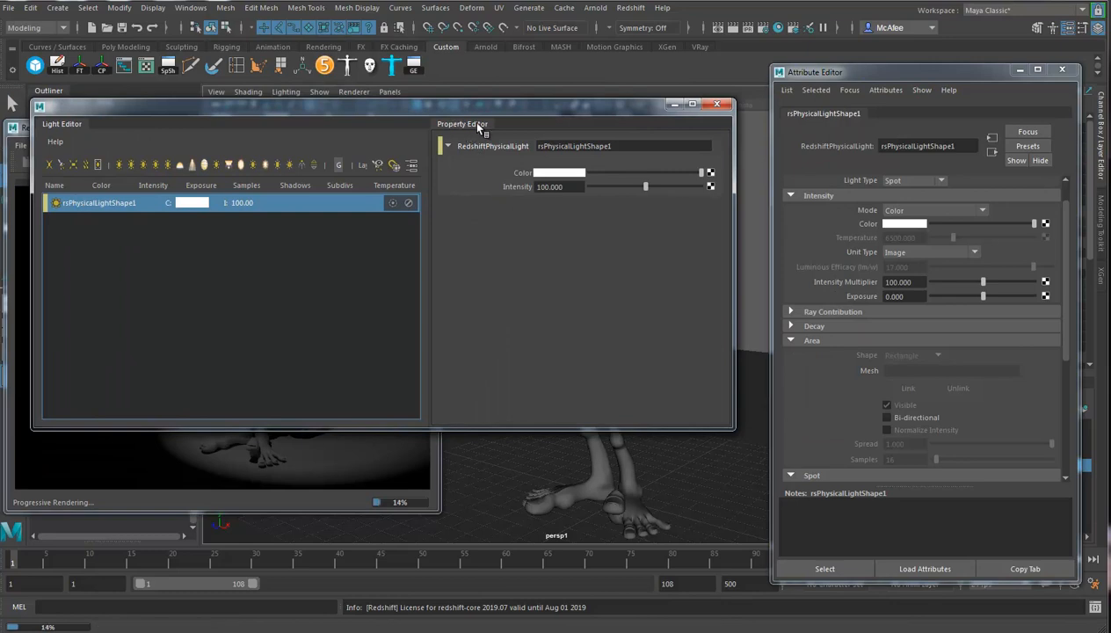
click(465, 121)
drag(729, 230, 477, 225)
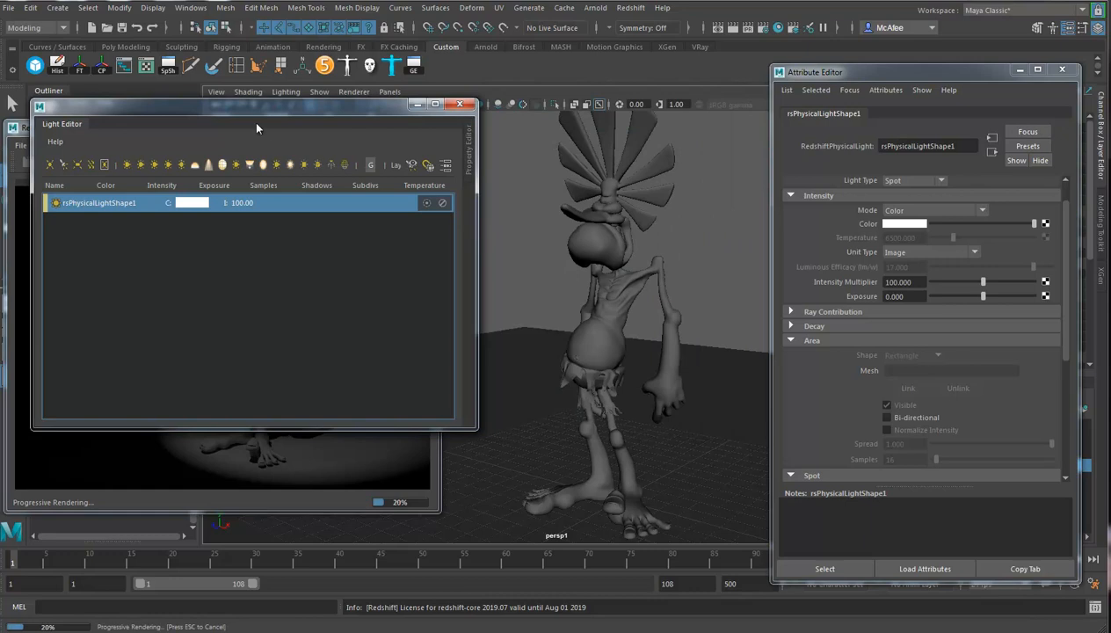
drag(264, 110, 339, 395)
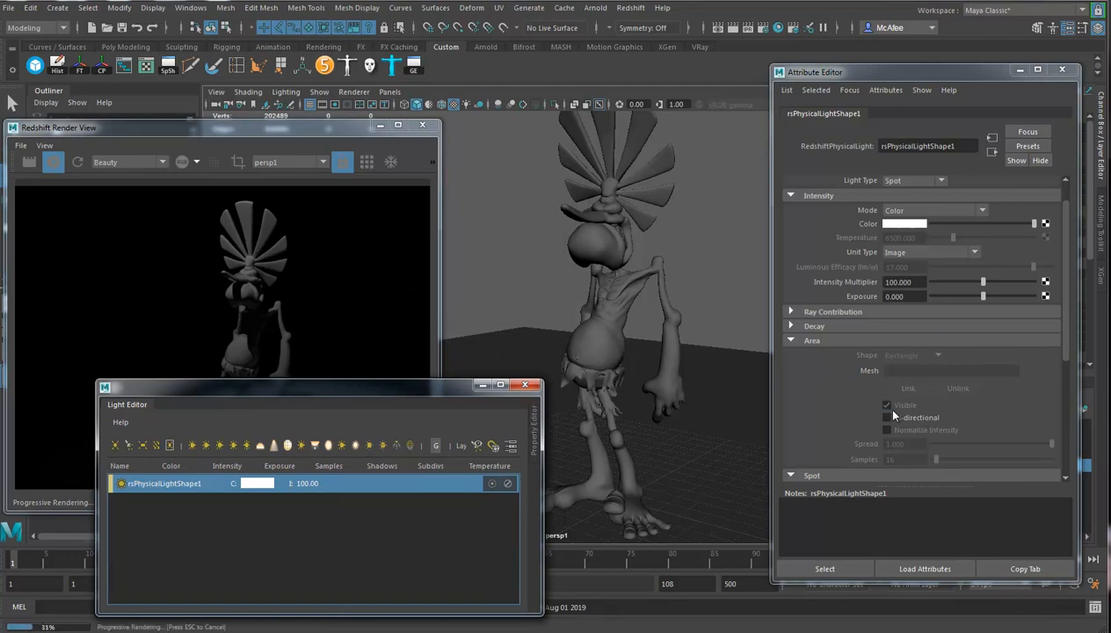
Set the spot light's cone angle to about 57, fall-off angle to 20 and fall-off curve to about 2.7.
scroll(859, 356, down, 3)
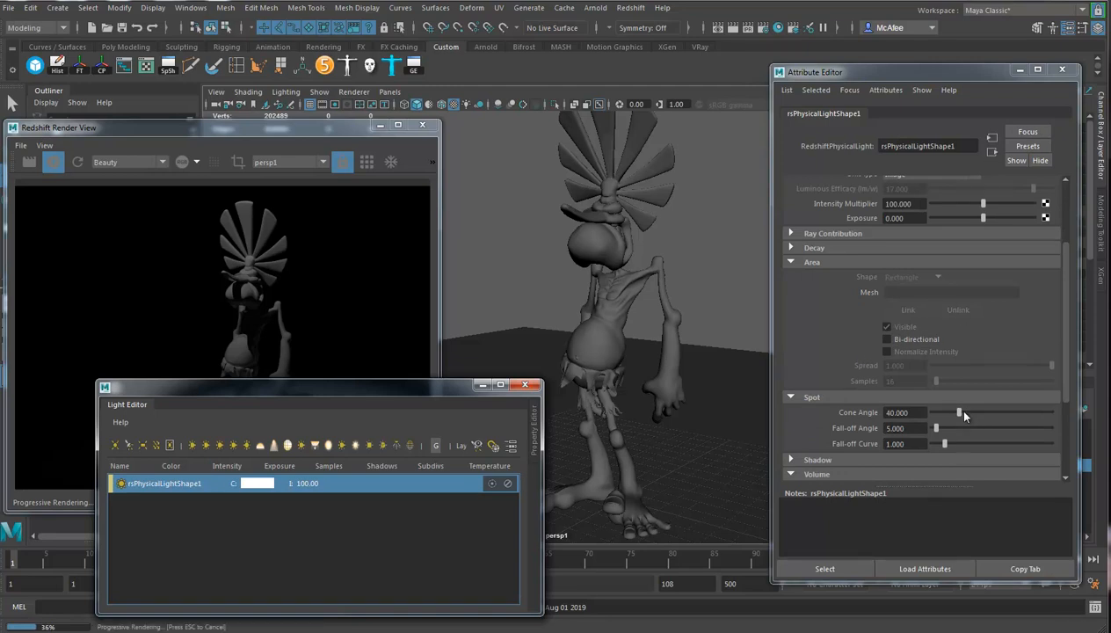
drag(960, 416, 971, 415)
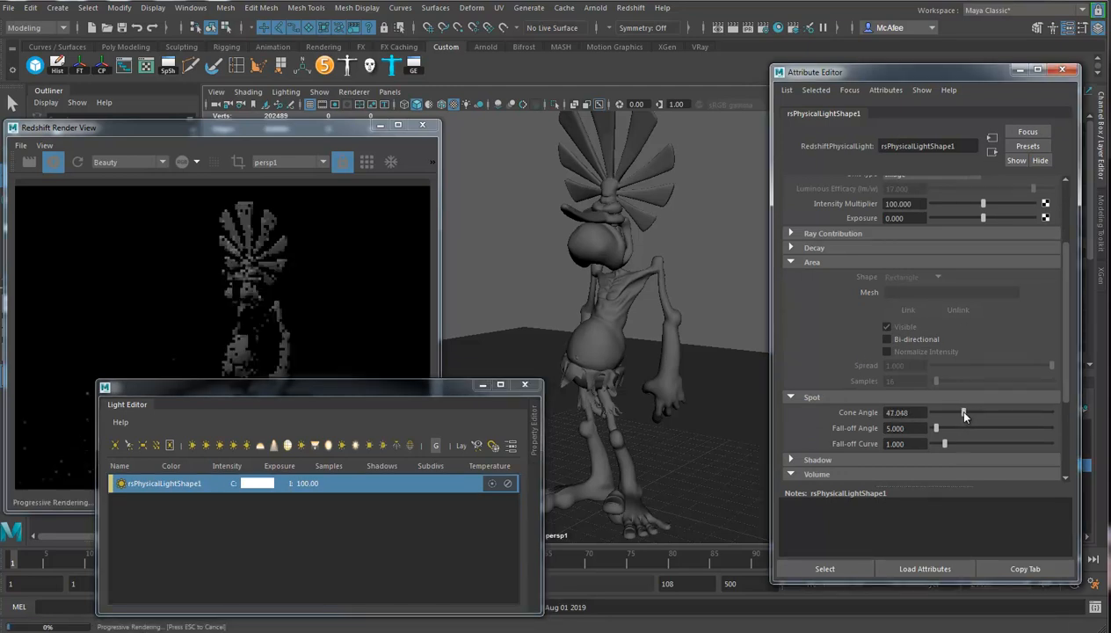
click(336, 132)
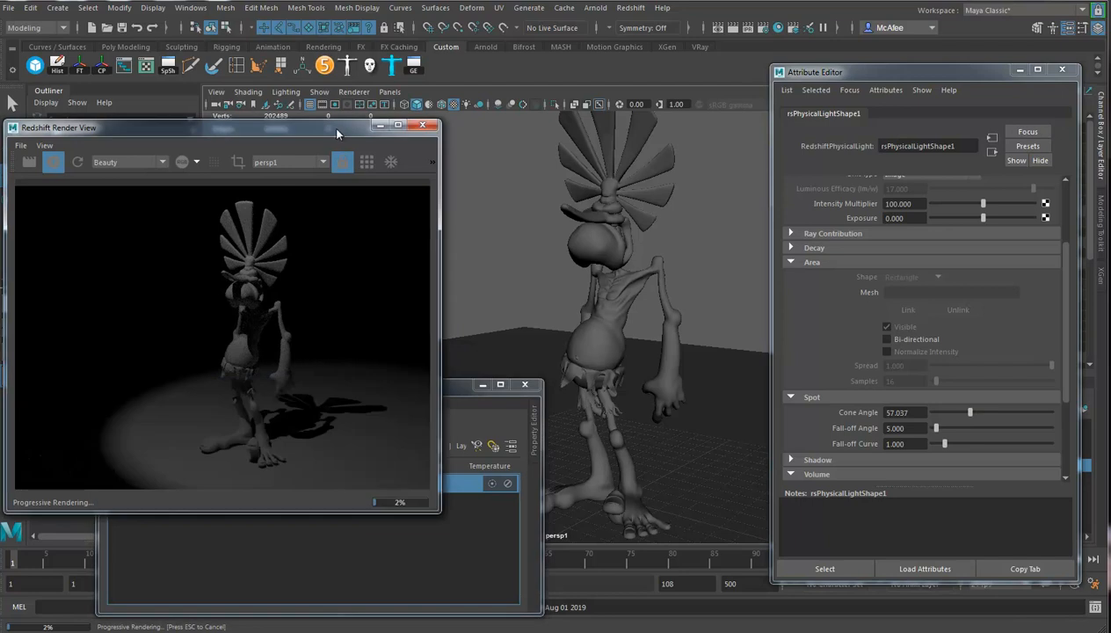
drag(339, 130, 400, 41)
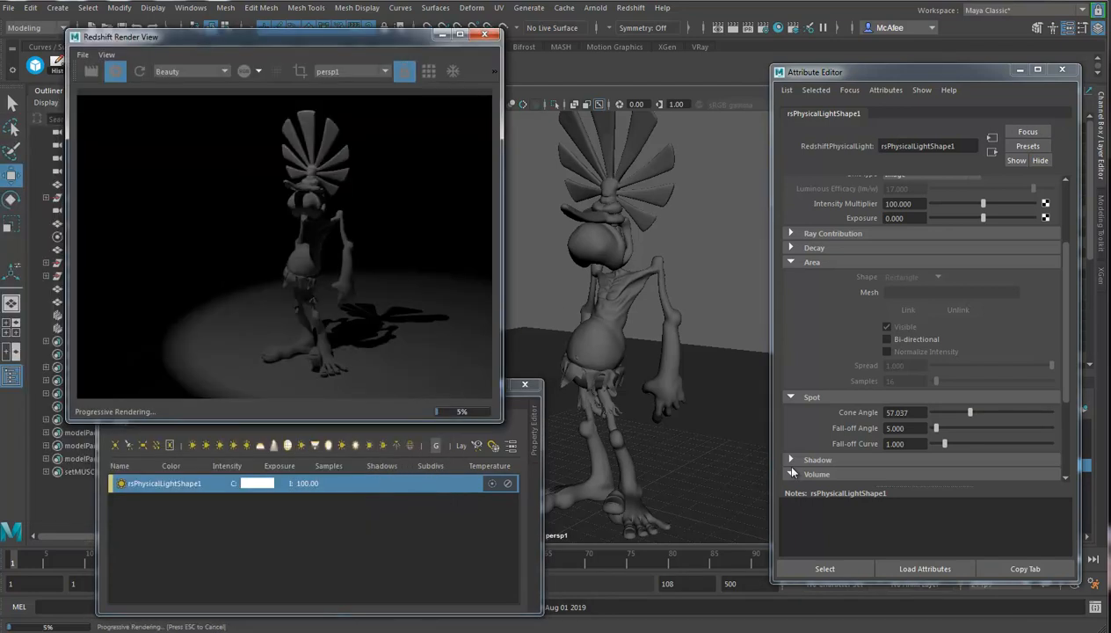
mouse_move(683, 338)
alt+mouse_down()
mouse_move(663, 337)
mouse_move(675, 327)
alt+mouse_up()
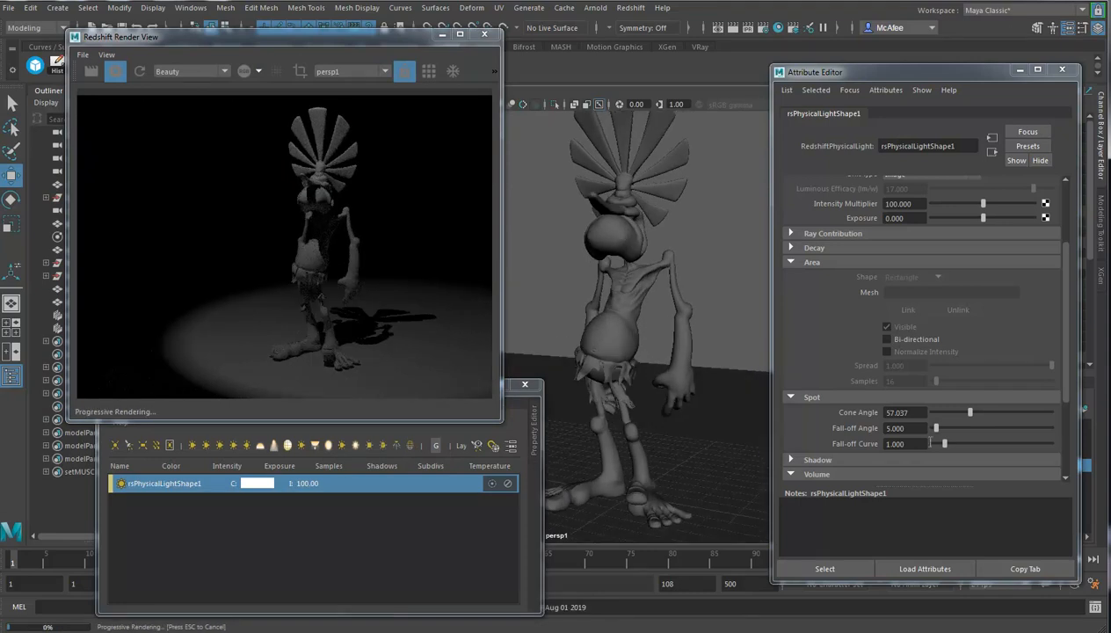
drag(937, 429, 965, 444)
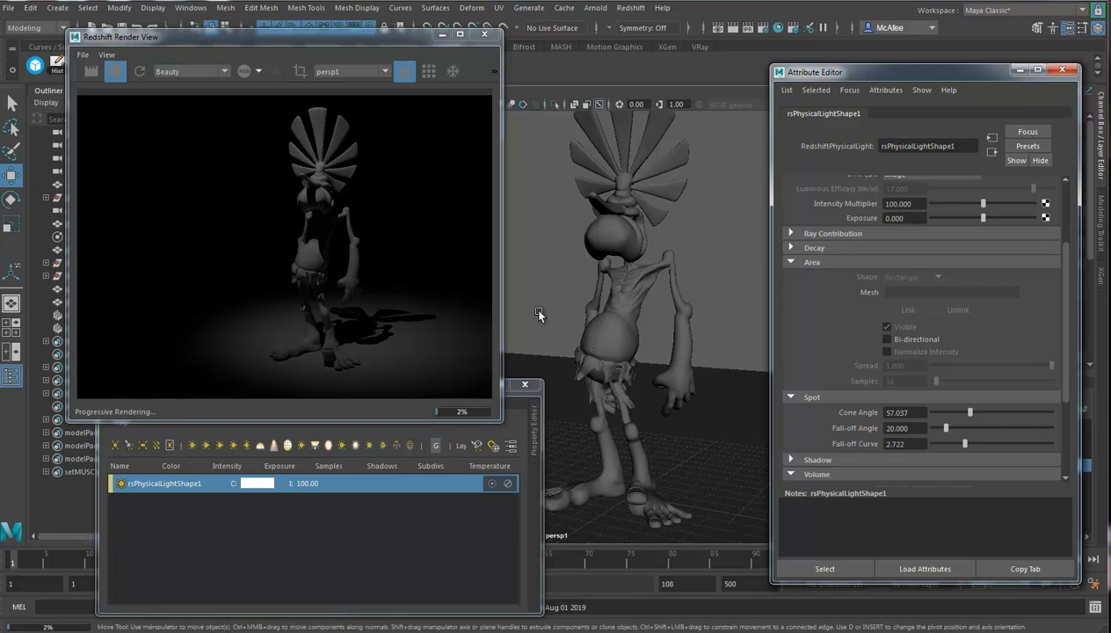
Select the character's torso and both legs and assign them a new Redshift Material.
alt+drag(630, 325, 542, 363)
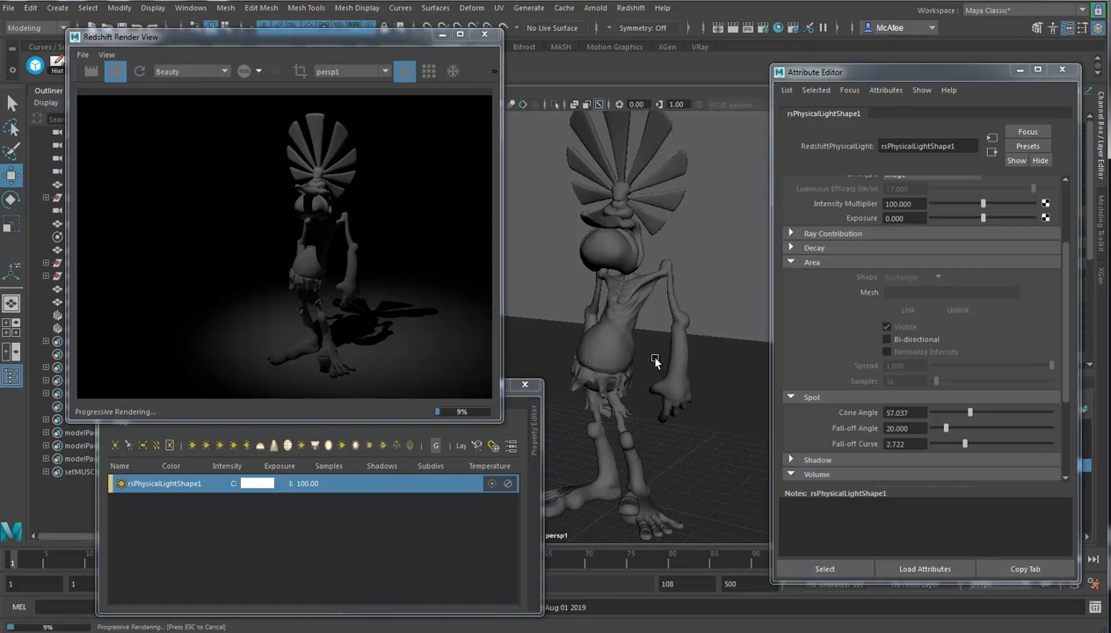
alt+drag(619, 330, 654, 336)
alt+middle_drag(656, 340, 625, 335)
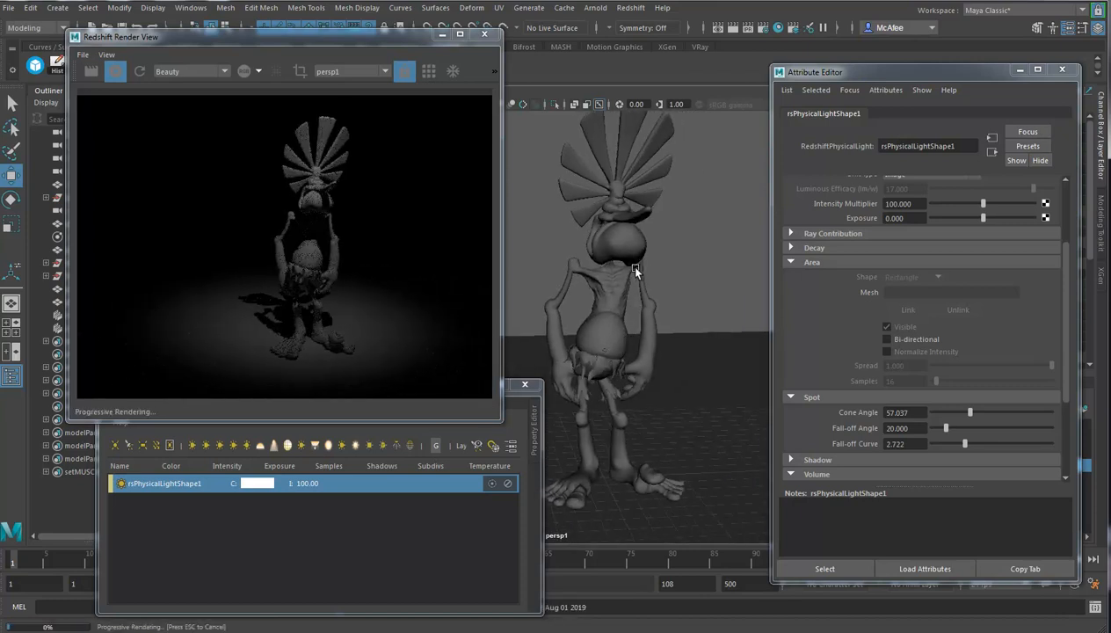
click(620, 331)
click(585, 424)
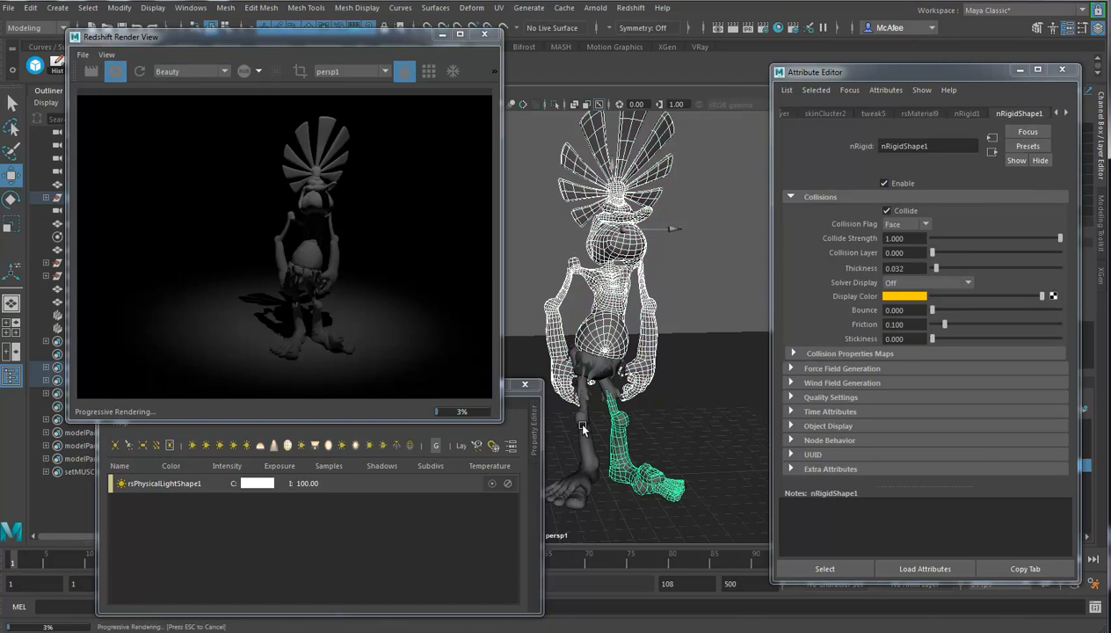
right_drag(615, 288, 714, 629)
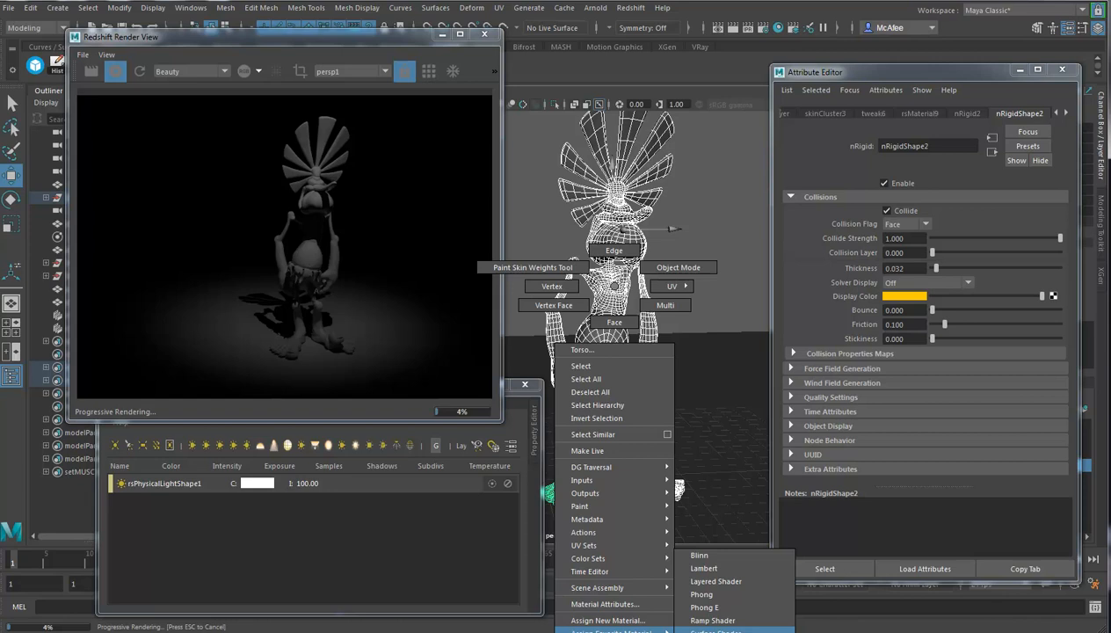
right_drag(714, 630, 598, 621)
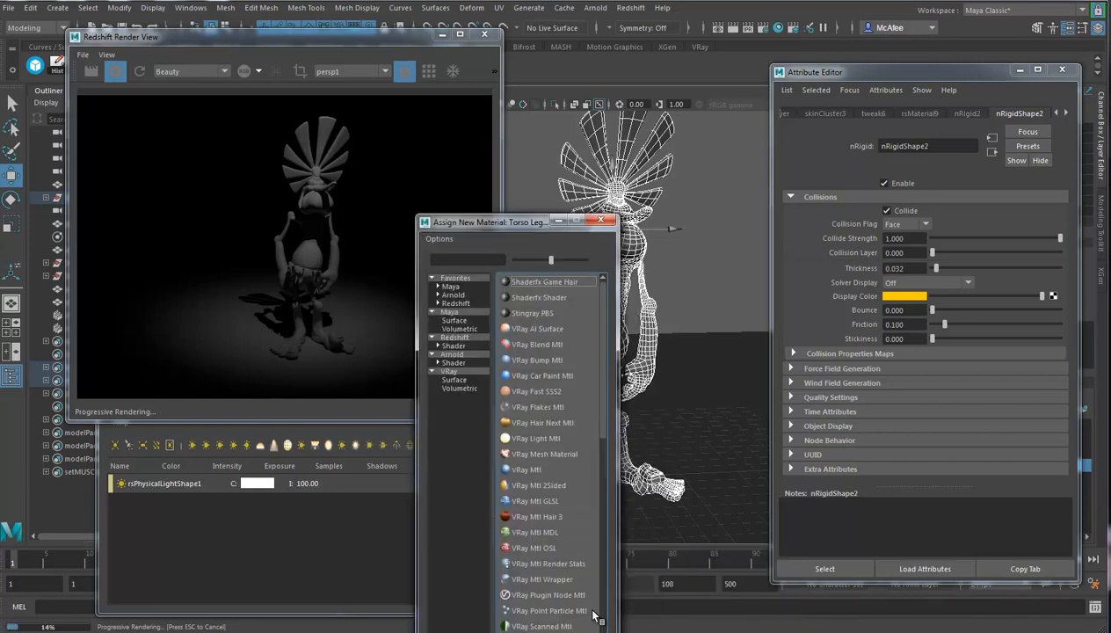
click(451, 346)
click(556, 349)
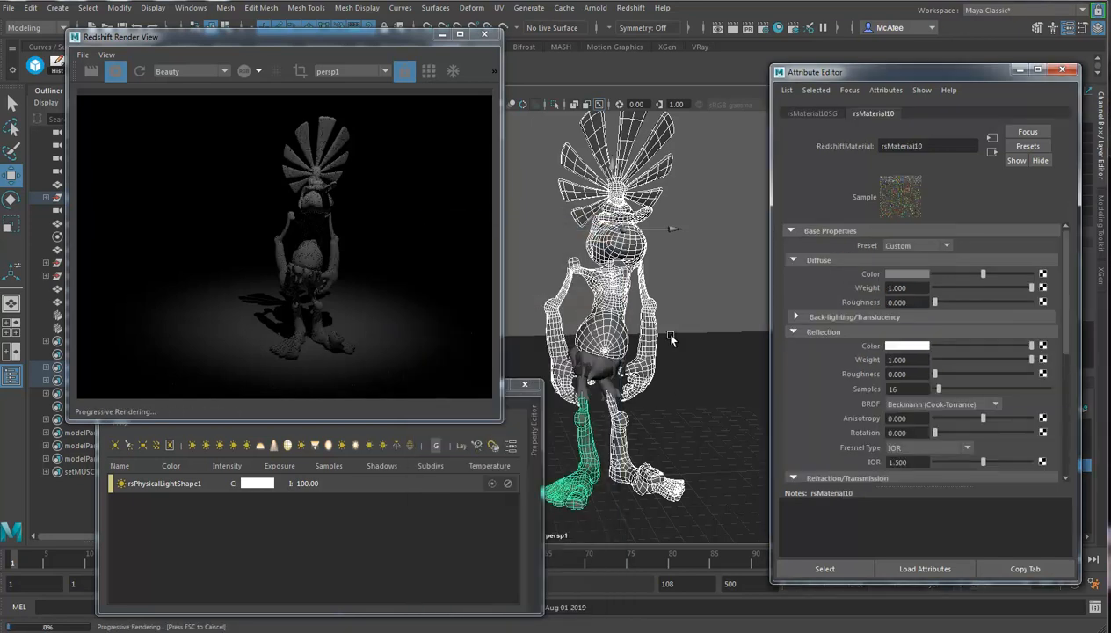
Set the new Redshift material's diffuse color to a dark blue.
alt+drag(671, 353, 700, 353)
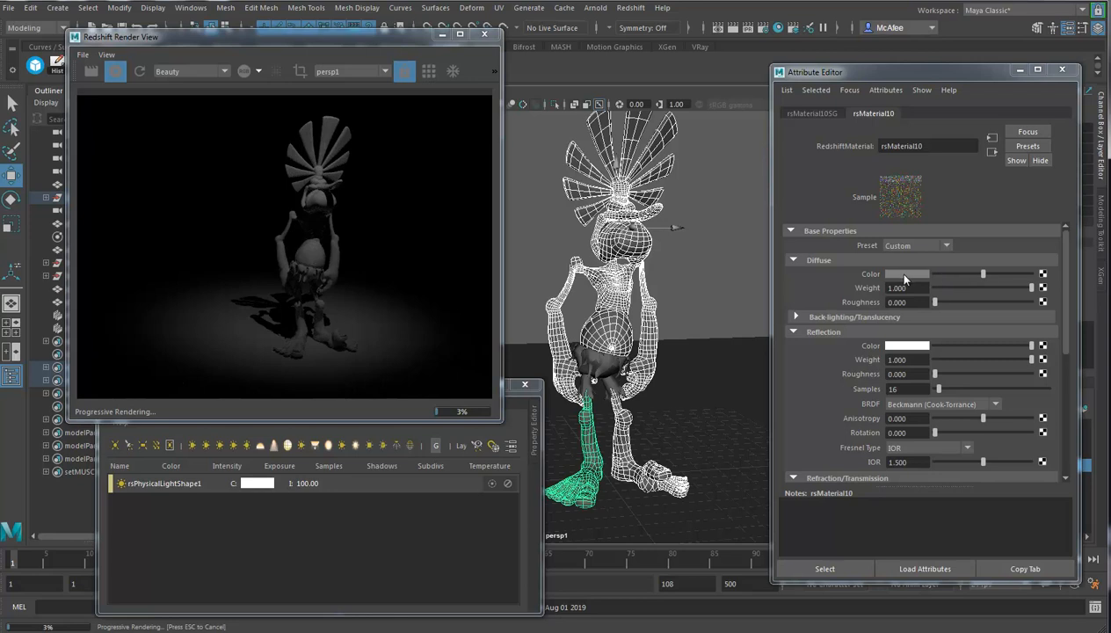
click(895, 274)
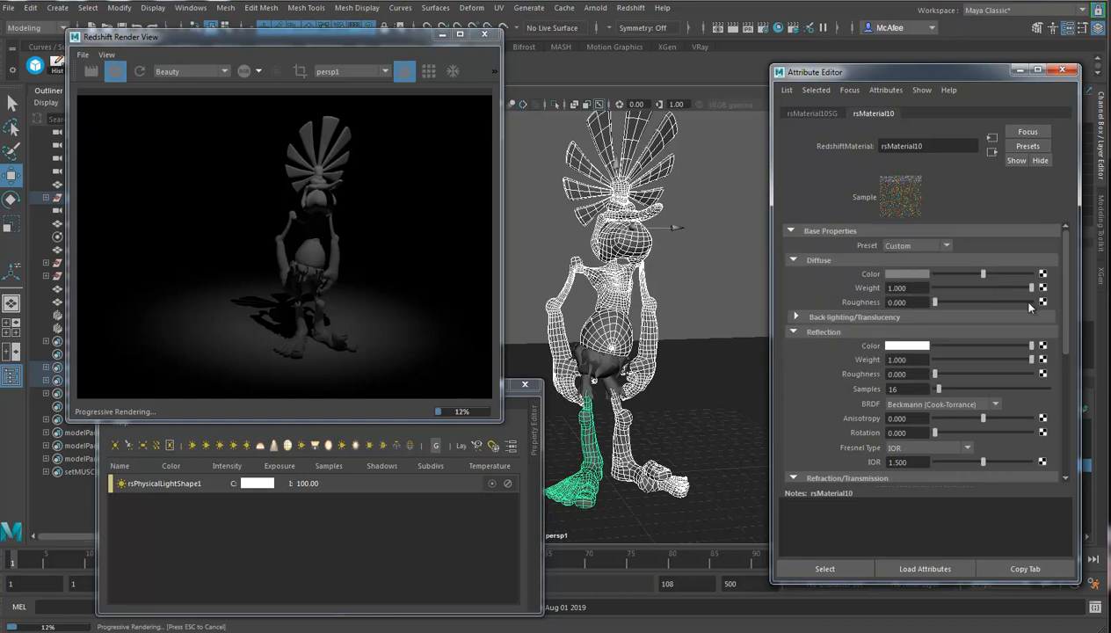
click(904, 274)
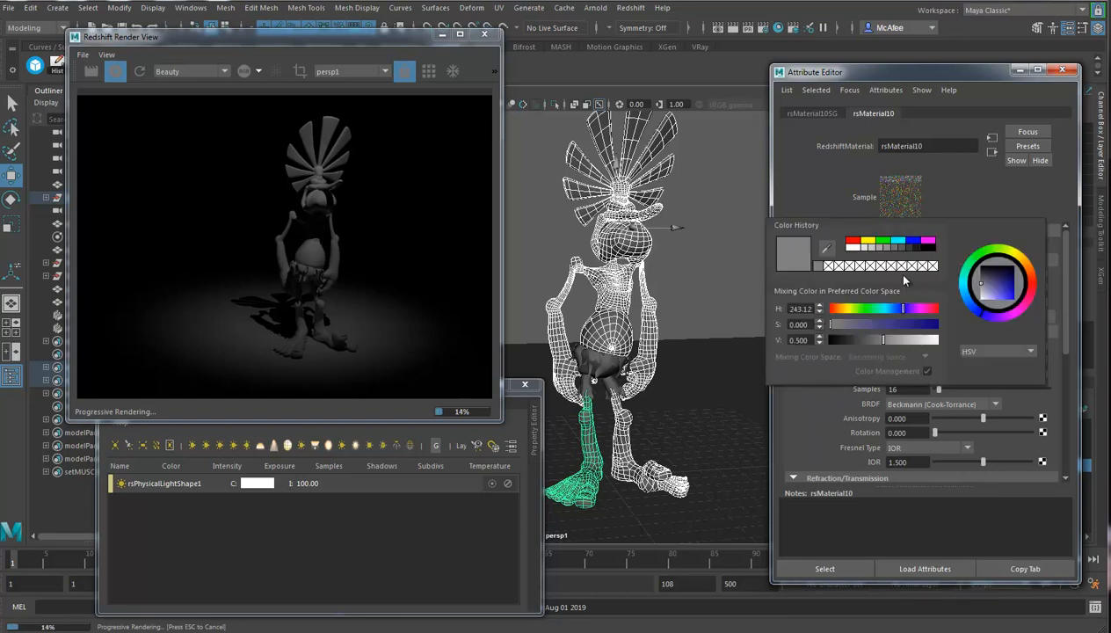
click(1017, 288)
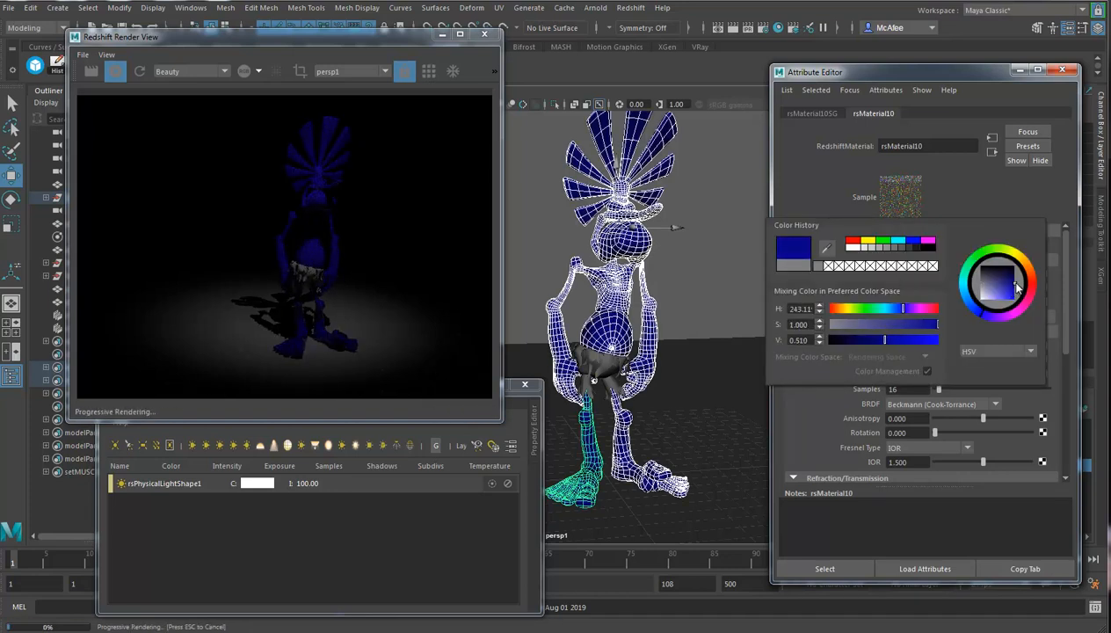
click(1011, 288)
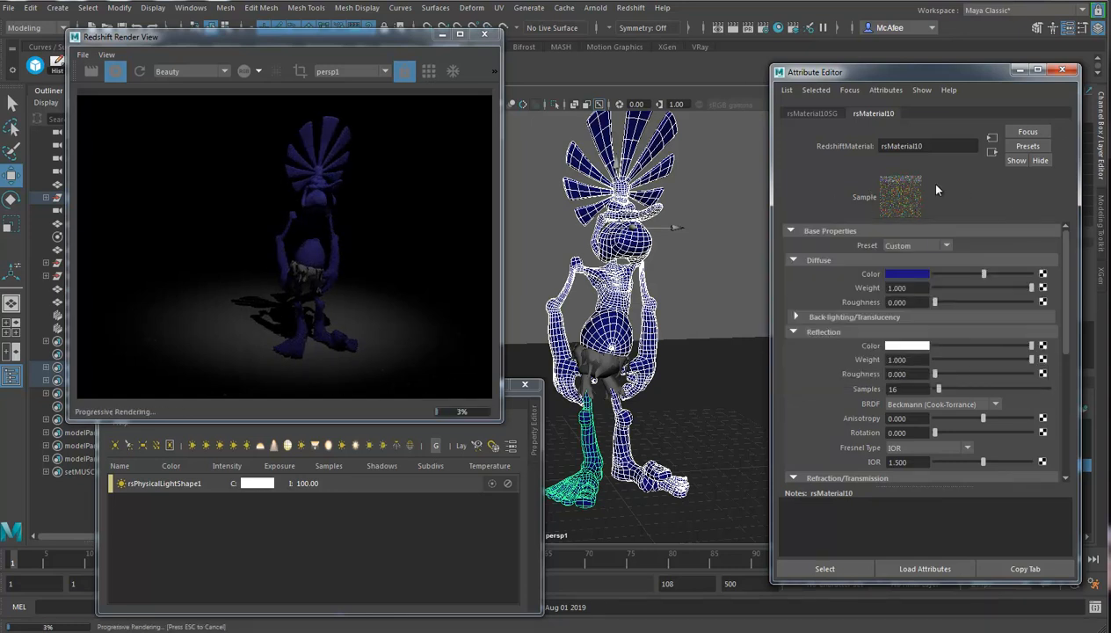
click(929, 246)
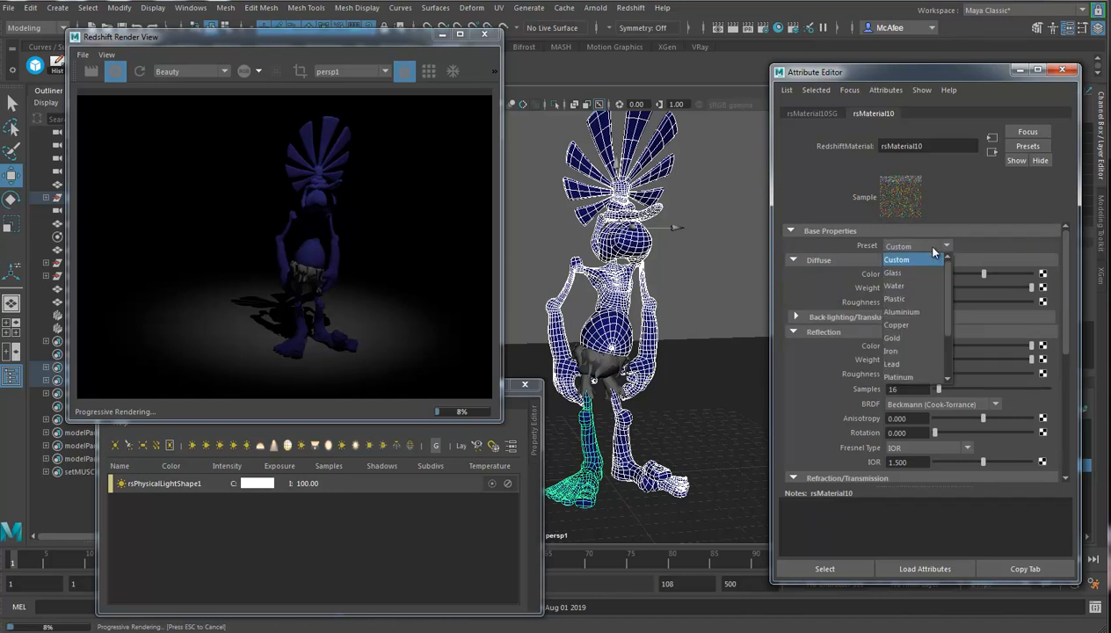
drag(948, 280, 953, 258)
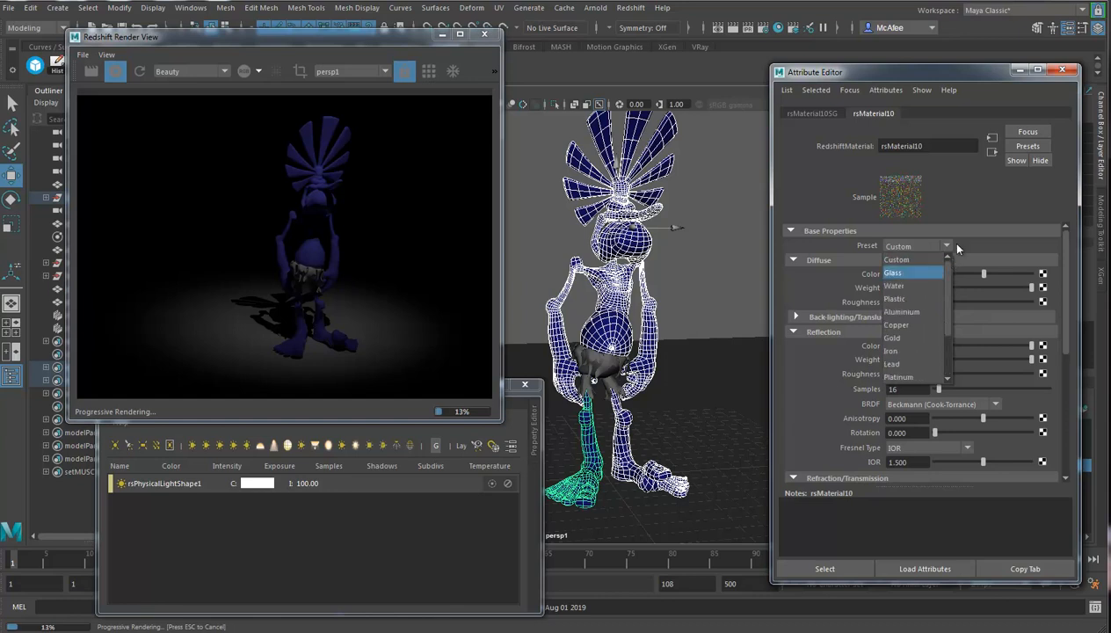
Add a second Redshift Physical Light to the scene.
click(677, 307)
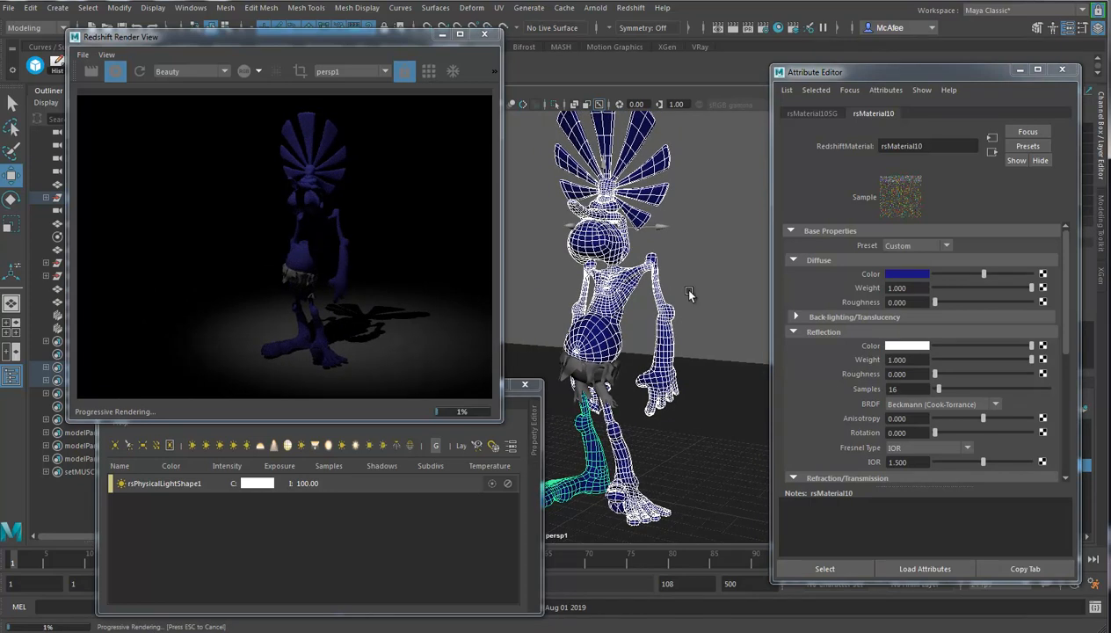
click(630, 8)
mouse_move(669, 99)
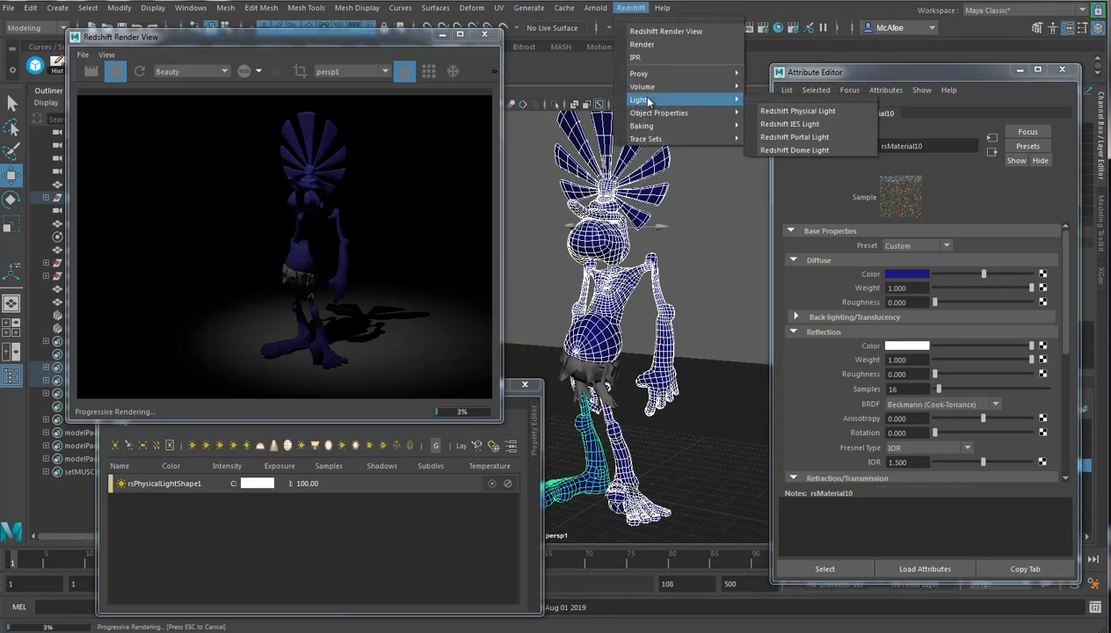
click(817, 114)
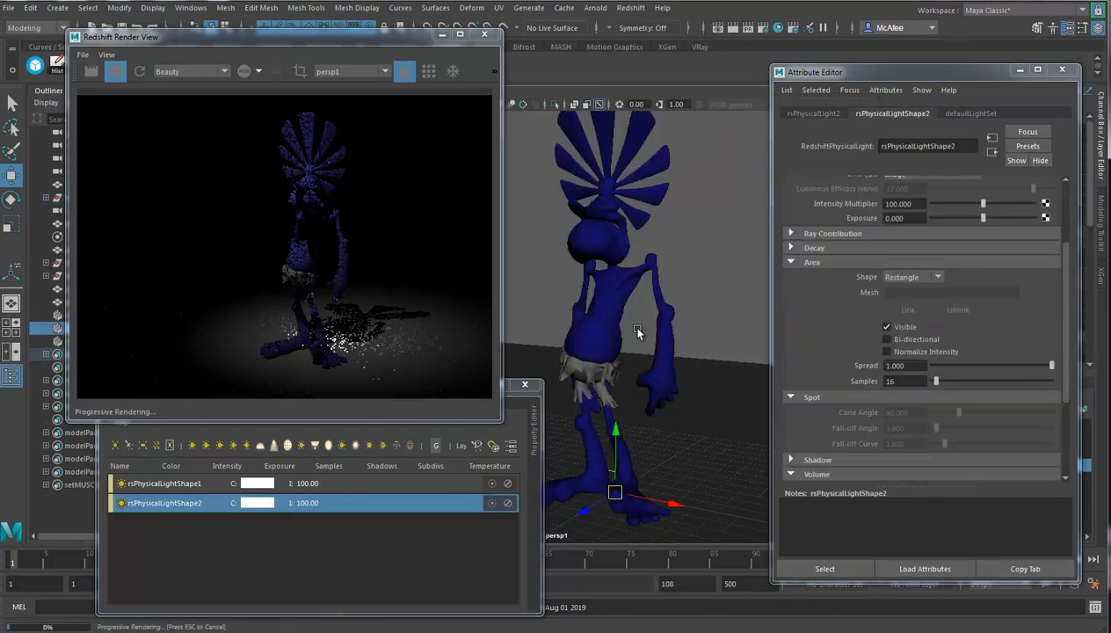
Look through the new area light and pull it back behind the character, aimed at the character's whole body.
drag(324, 37, 249, 188)
click(389, 91)
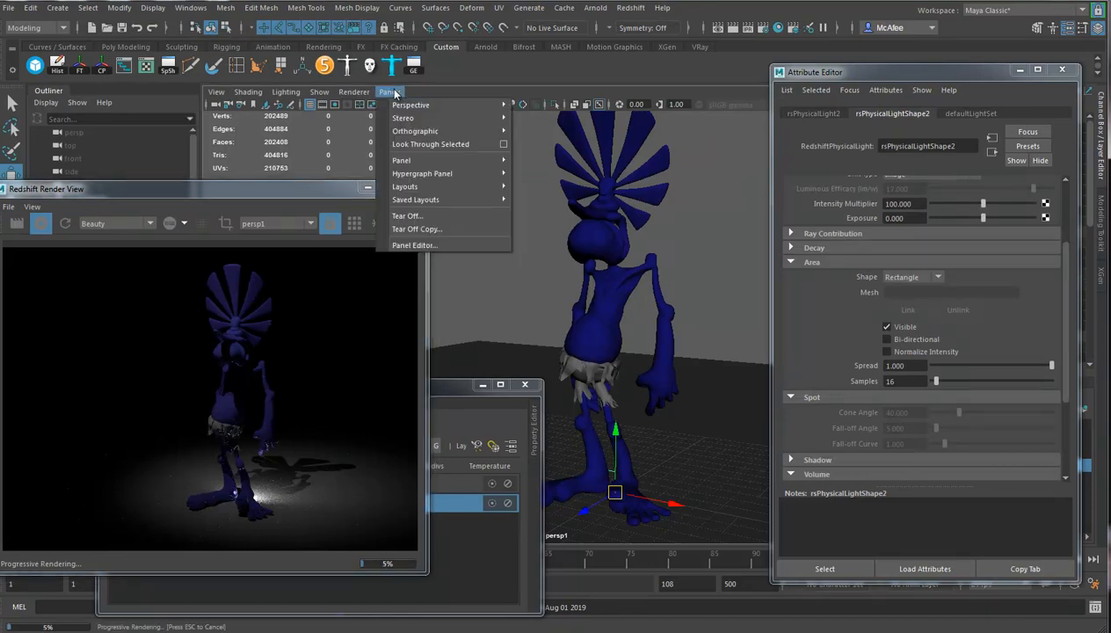
click(421, 143)
alt+drag(519, 337, 704, 353)
alt+drag(523, 356, 707, 345)
alt+middle_drag(590, 345, 639, 365)
alt+drag(639, 364, 662, 350)
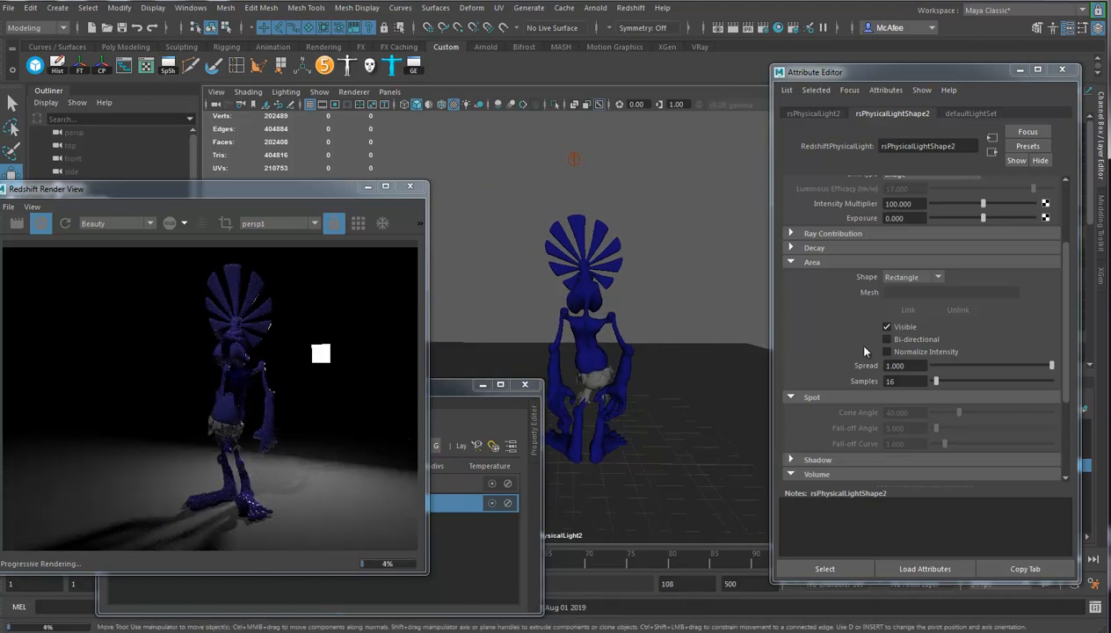
Turn off Affects Specular for the new area light and set its intensity multiplier to about 198.7.
click(1072, 390)
scroll(1054, 391, down, 4)
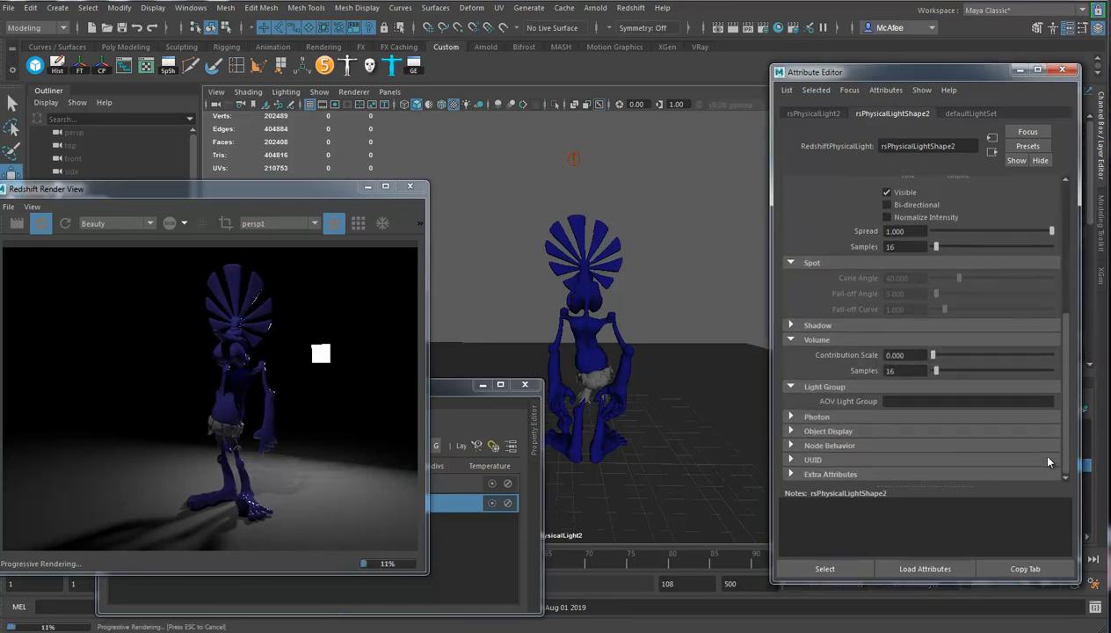
scroll(1049, 463, up, 7)
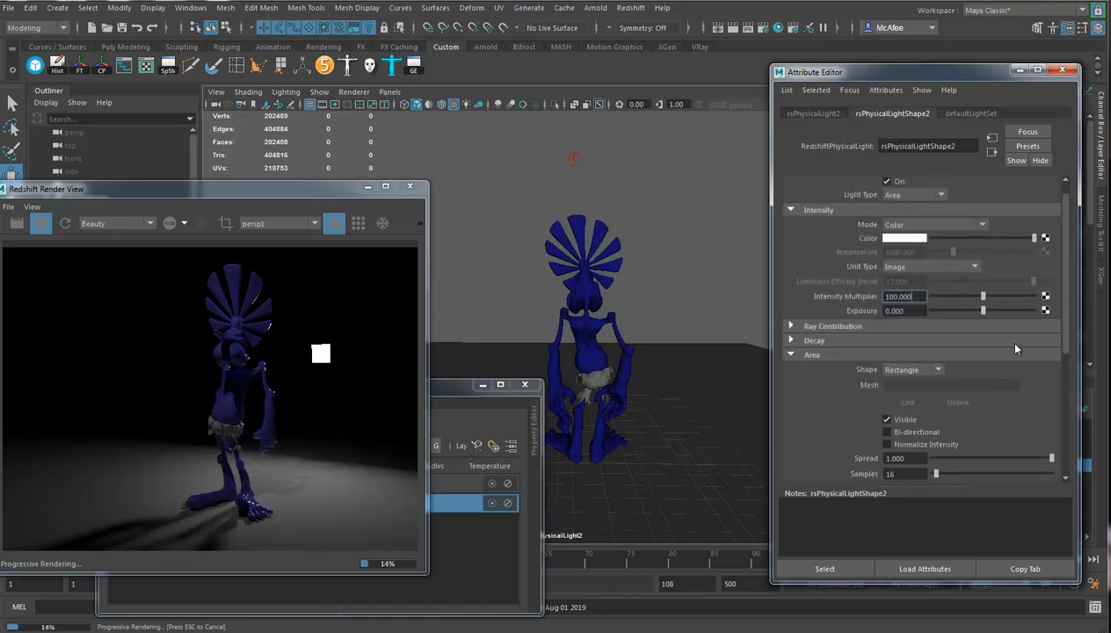
scroll(1015, 349, up, 1)
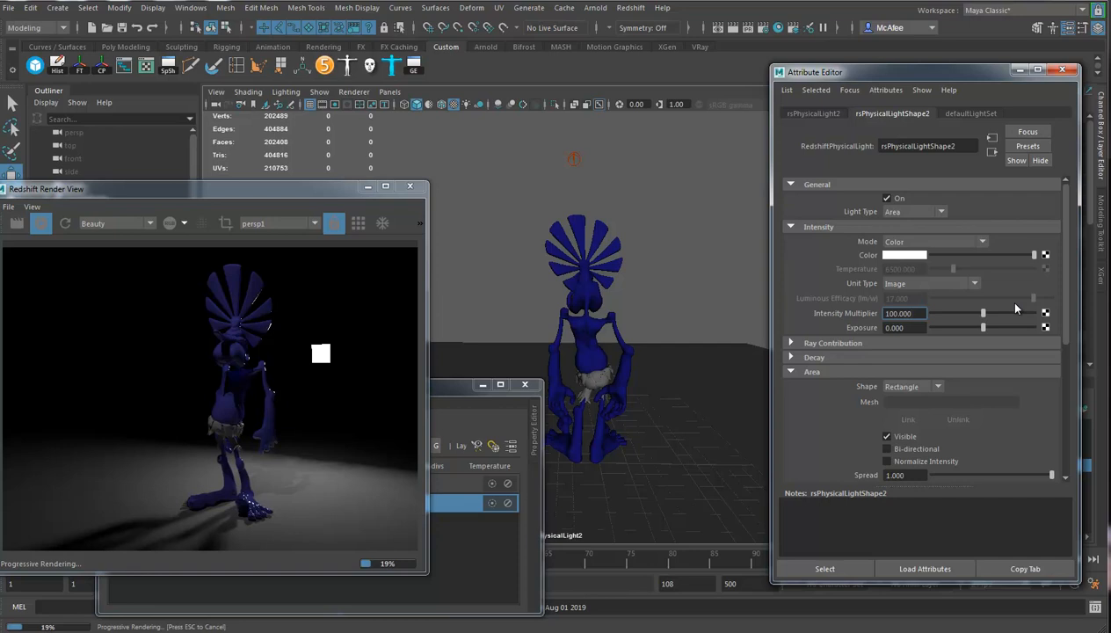
click(832, 344)
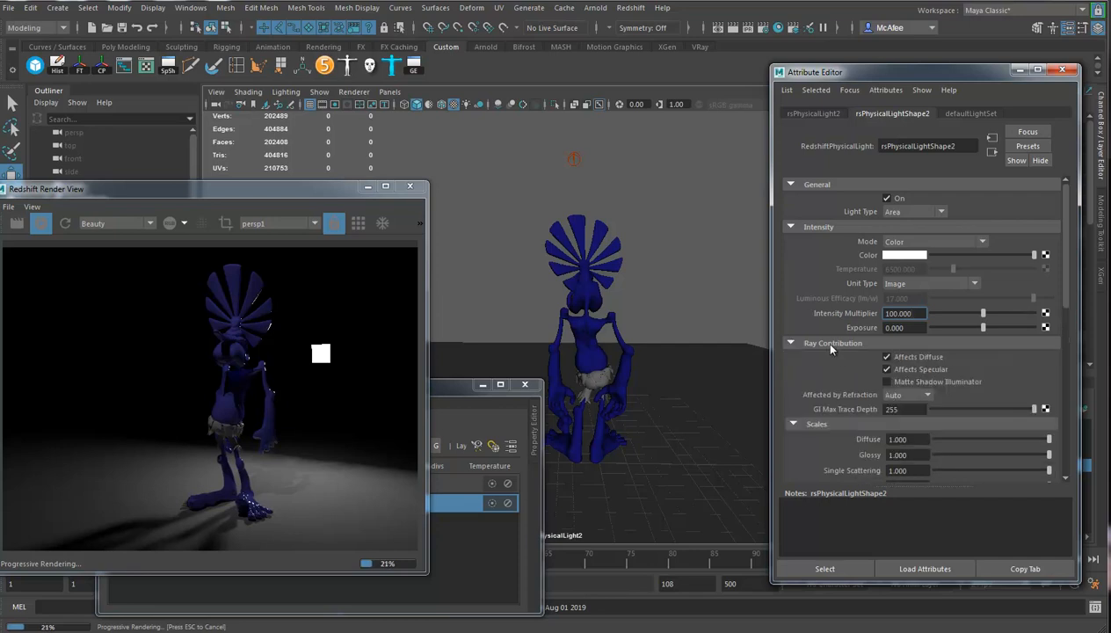
click(887, 370)
drag(996, 316, 1033, 316)
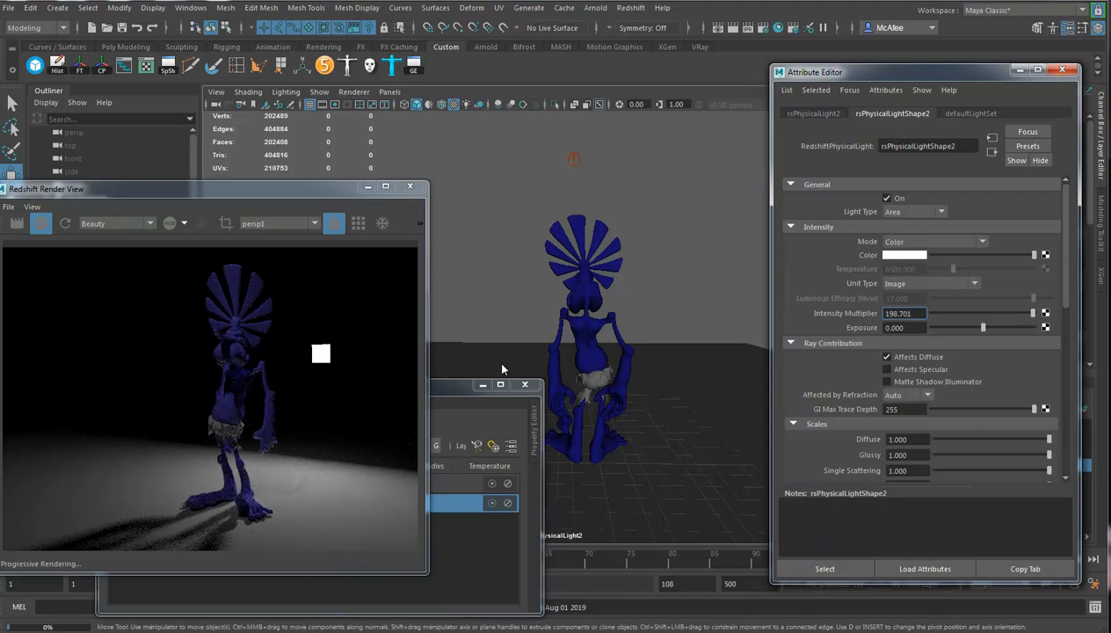
Swing the second area light around the character so it shines on the whole body from behind and to the side.
mouse_move(617, 335)
alt+mouse_down()
mouse_move(628, 336)
mouse_move(605, 333)
alt+mouse_up()
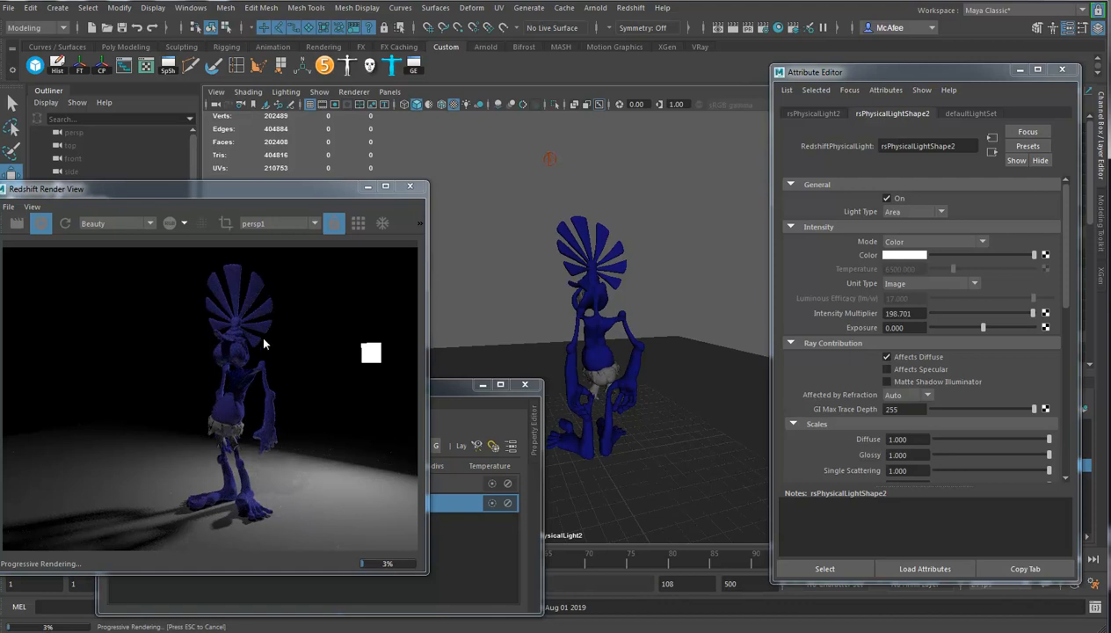
alt+drag(624, 369, 659, 380)
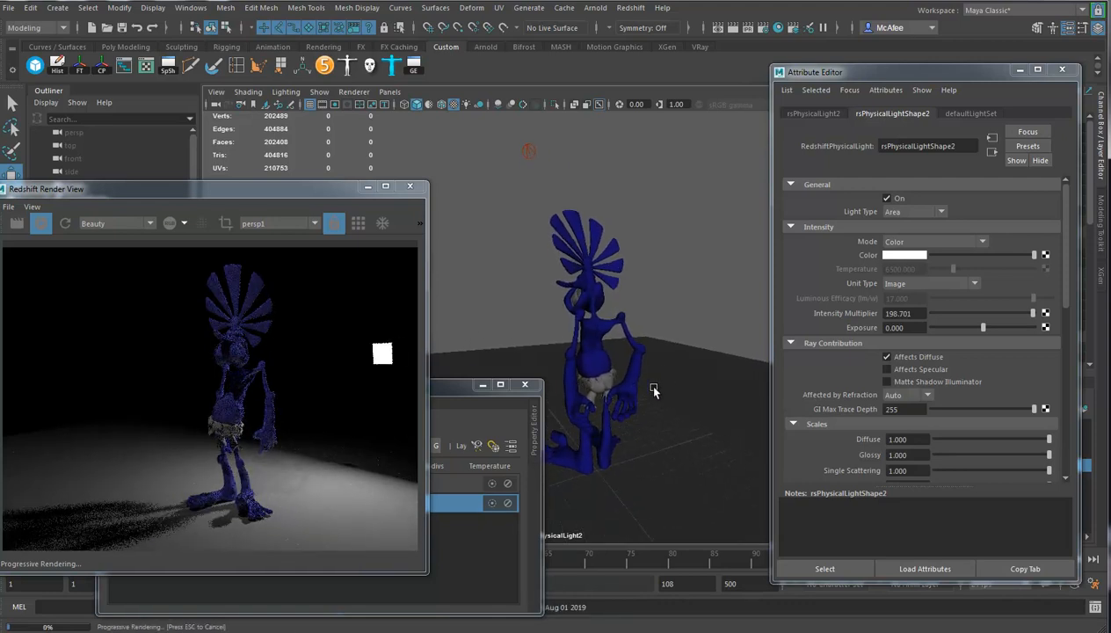
drag(68, 204, 80, 275)
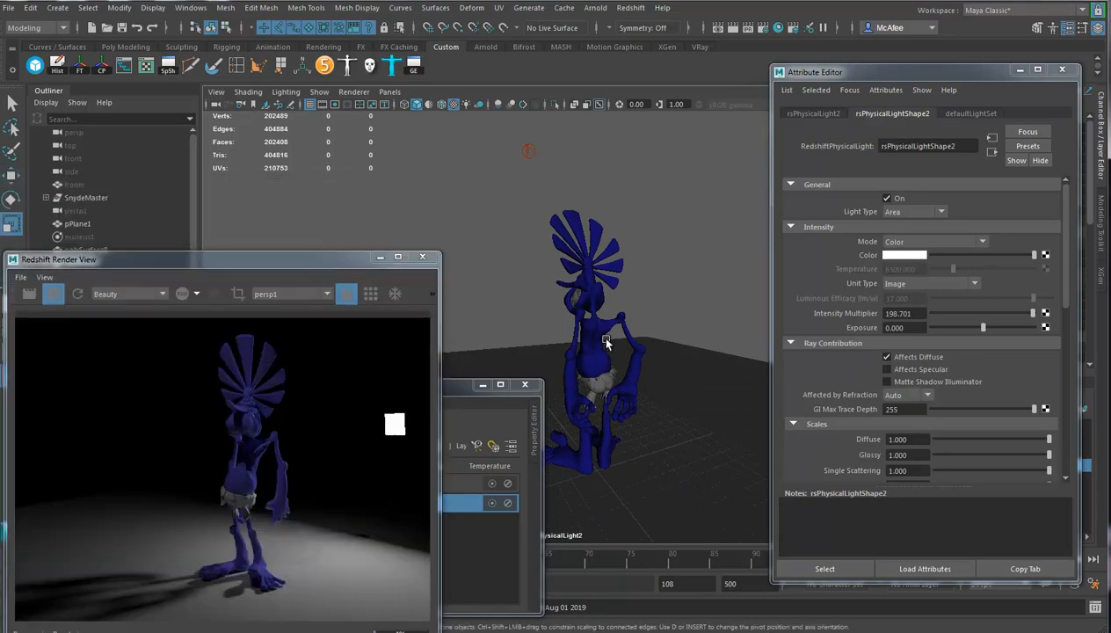
Scale the second area light up to a large panel and set its intensity multiplier to about 6.494.
middle_drag(610, 313, 658, 307)
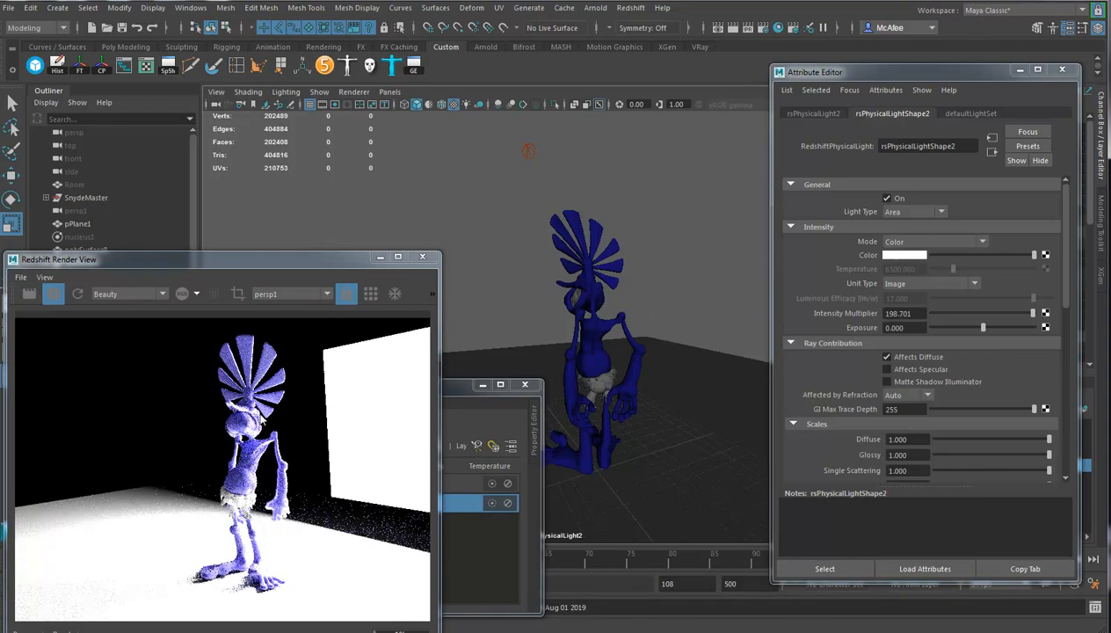
middle_drag(716, 288, 696, 291)
middle_drag(665, 336, 644, 340)
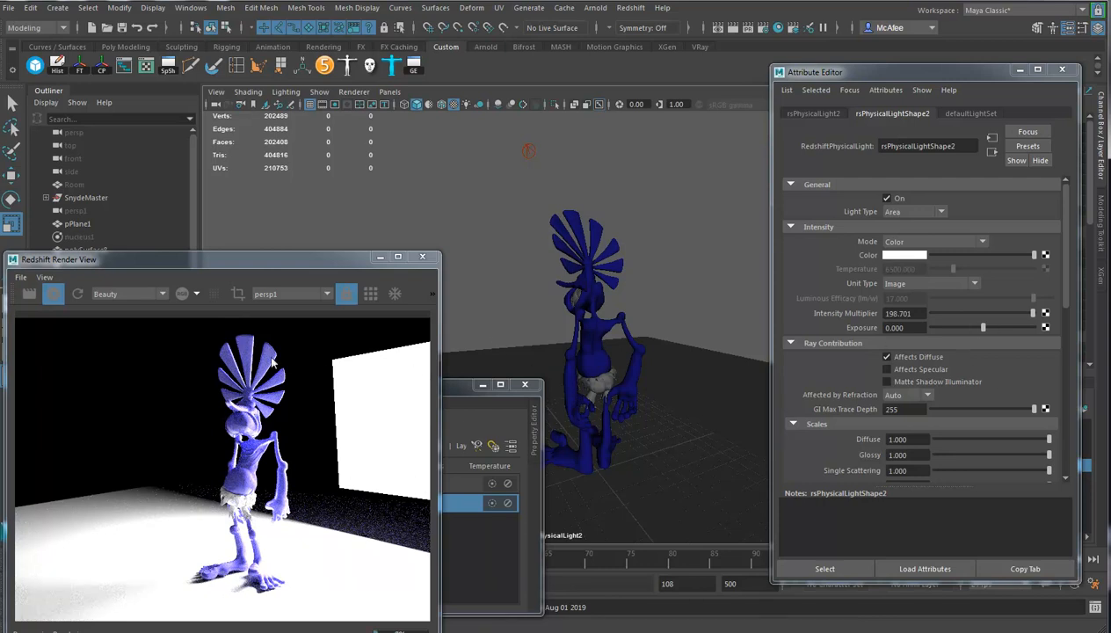
drag(1007, 315, 936, 316)
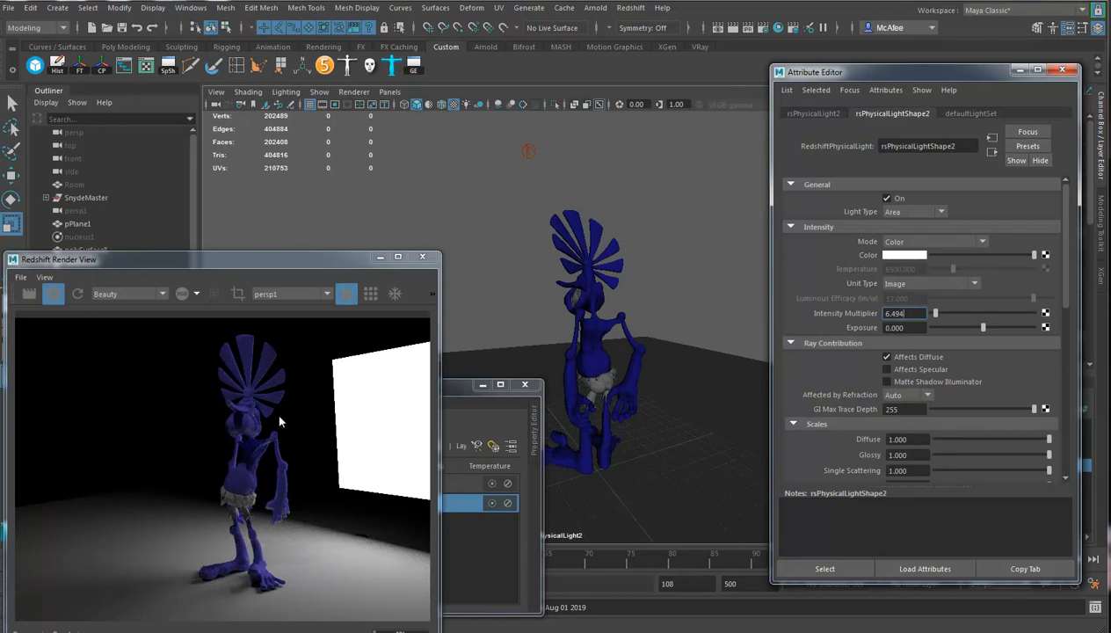
Break the light link between the floor plane and the second area light, and turn off Visible for that light.
click(689, 391)
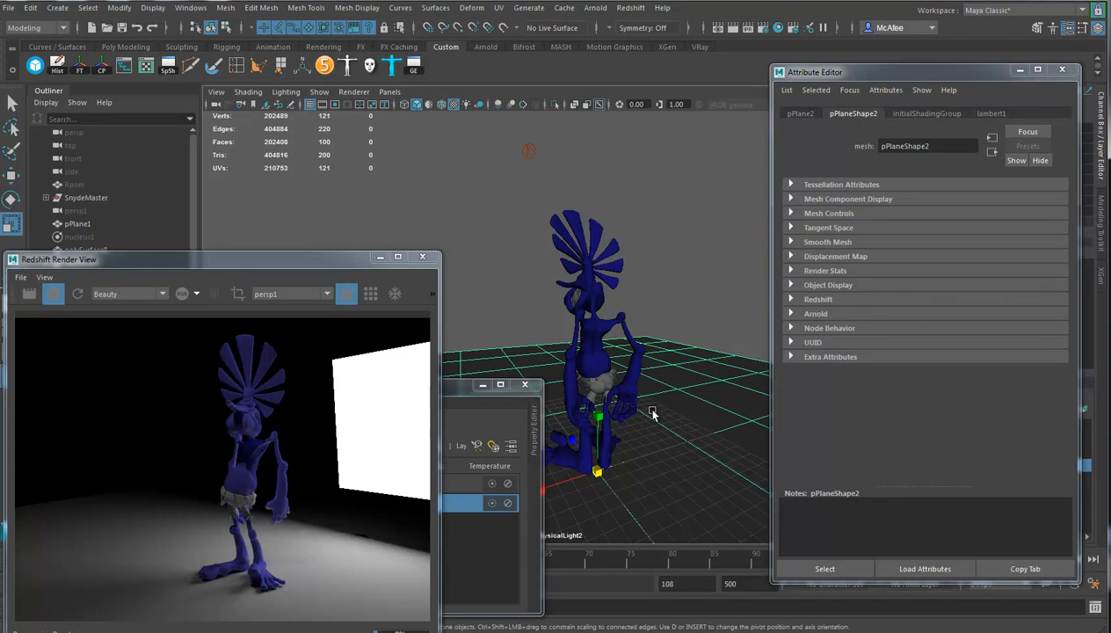
click(36, 28)
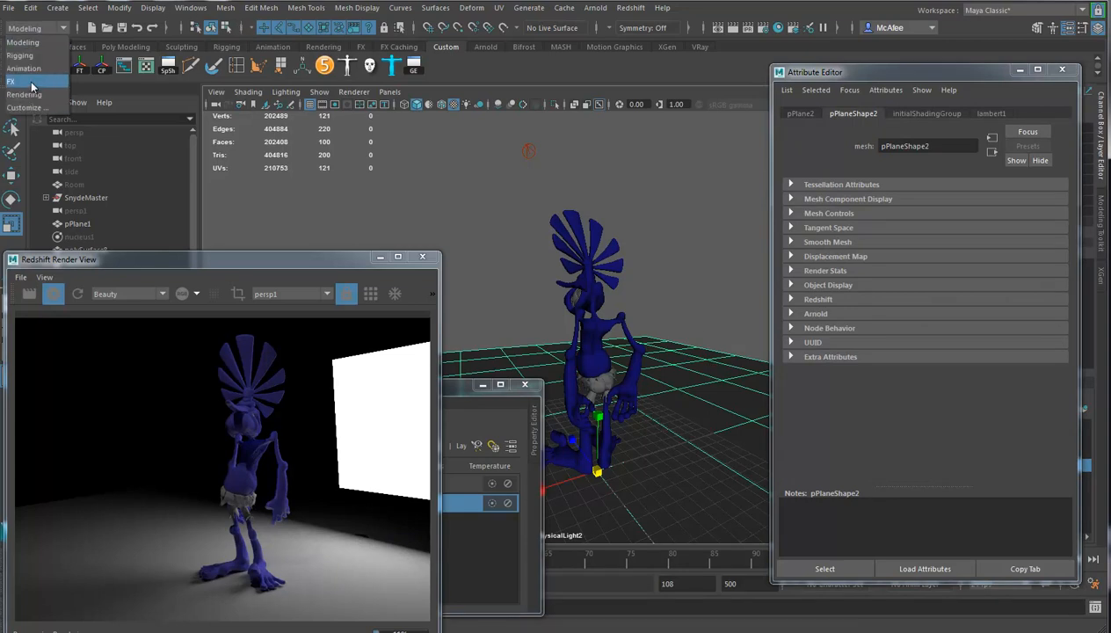
click(25, 94)
click(246, 8)
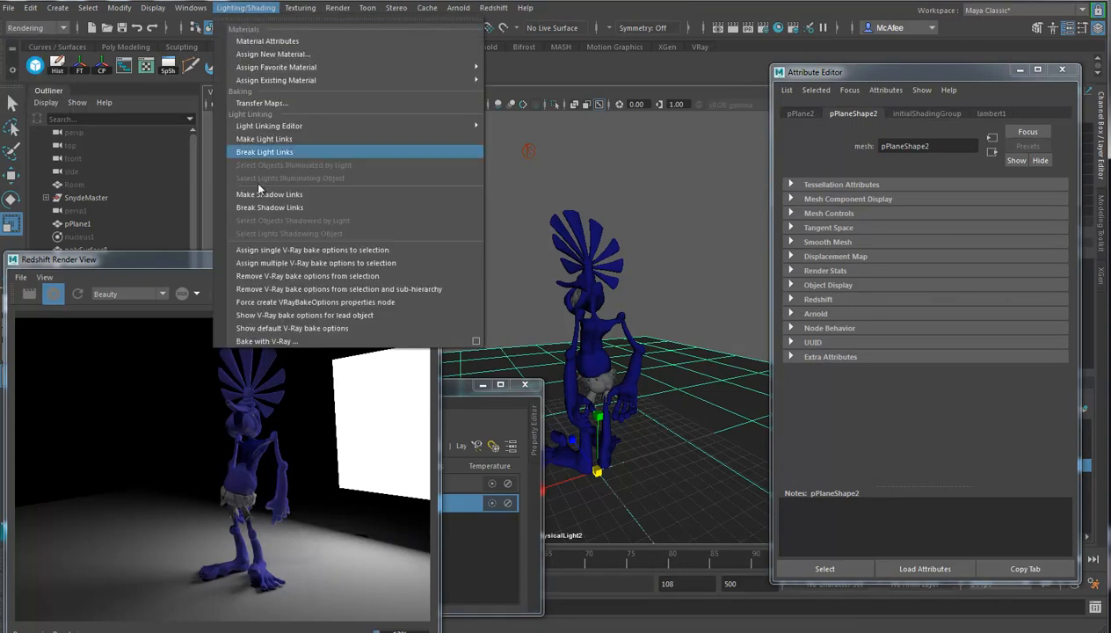
click(278, 140)
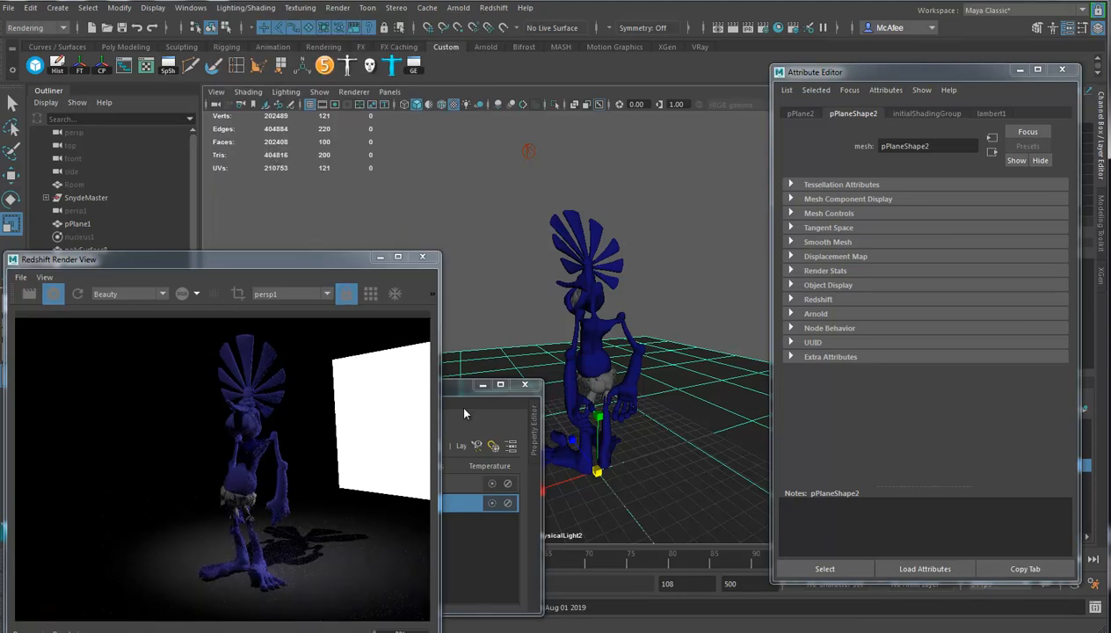
click(667, 387)
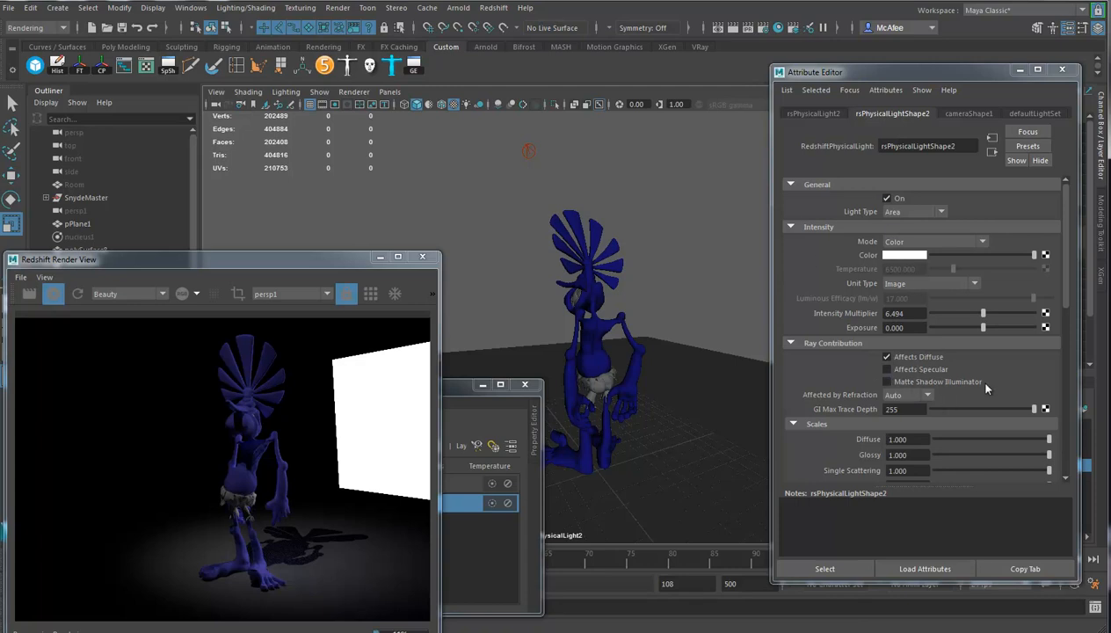
scroll(986, 387, down, 3)
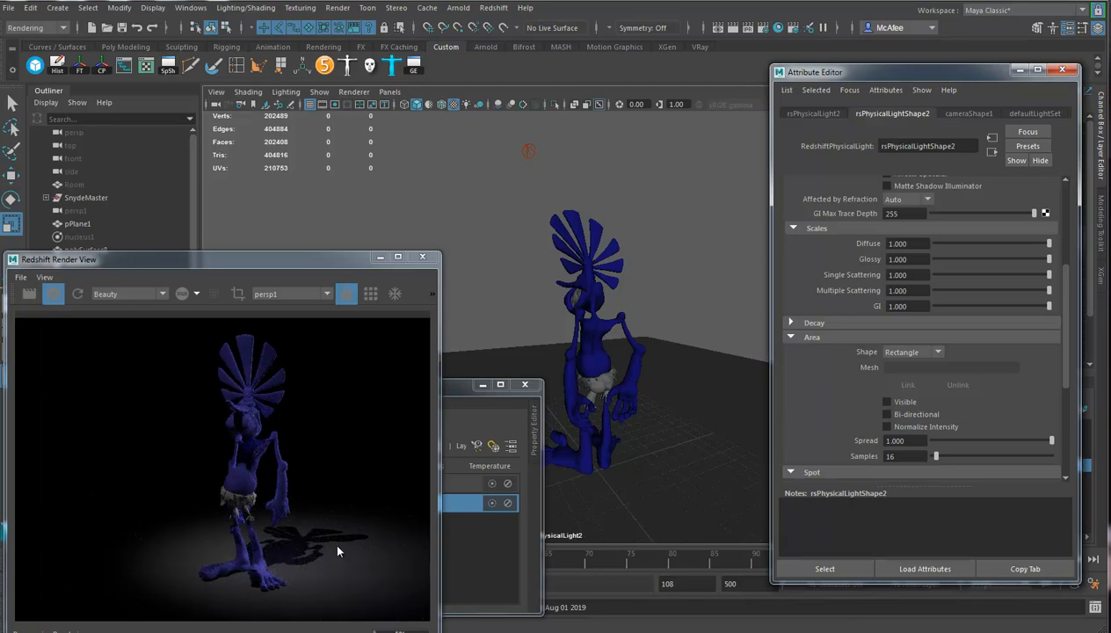
Set the spot light's shadow softness to about 1.144 and adjust its shadow samples.
click(527, 151)
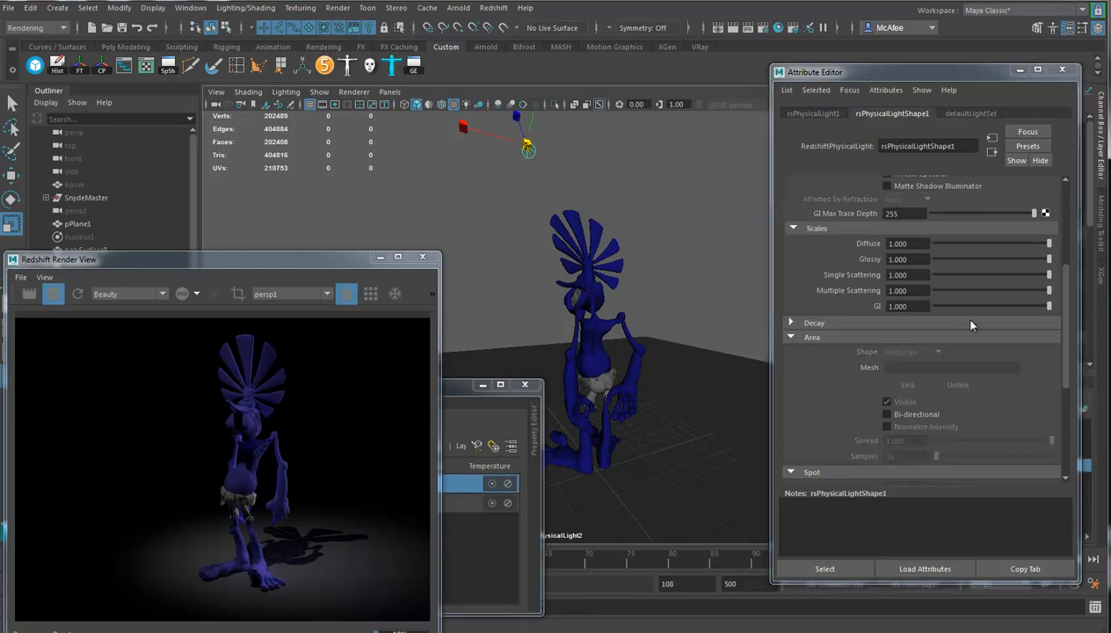
scroll(866, 387, down, 3)
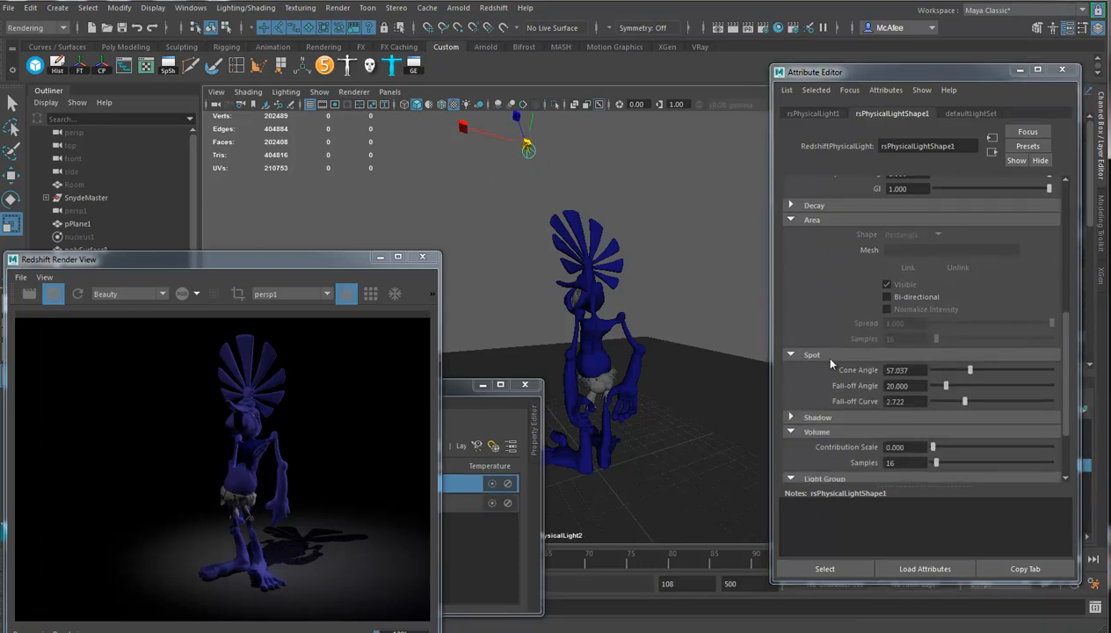
click(821, 417)
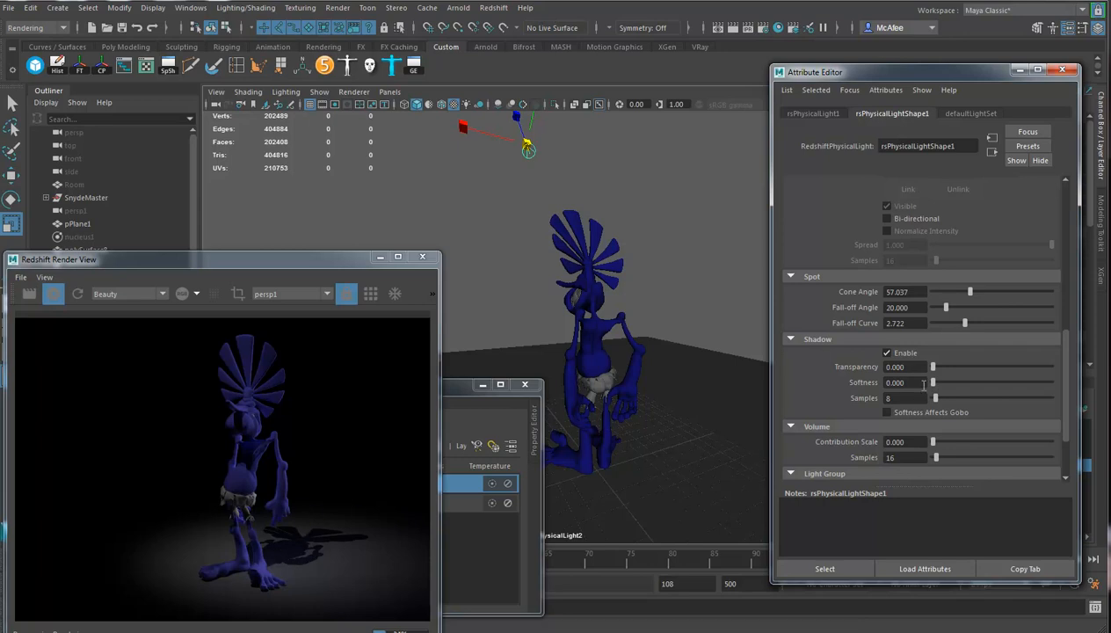
drag(941, 378, 1001, 382)
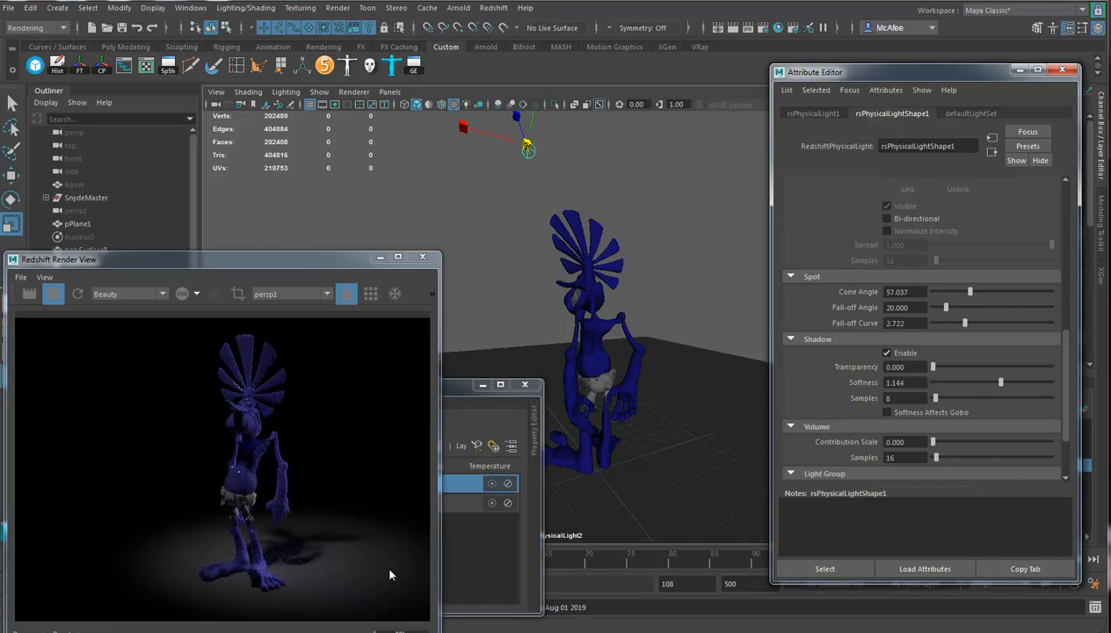
click(911, 397)
key(Return)
Raise the reflection roughness of the blue Redshift material on the character's torso.
click(590, 301)
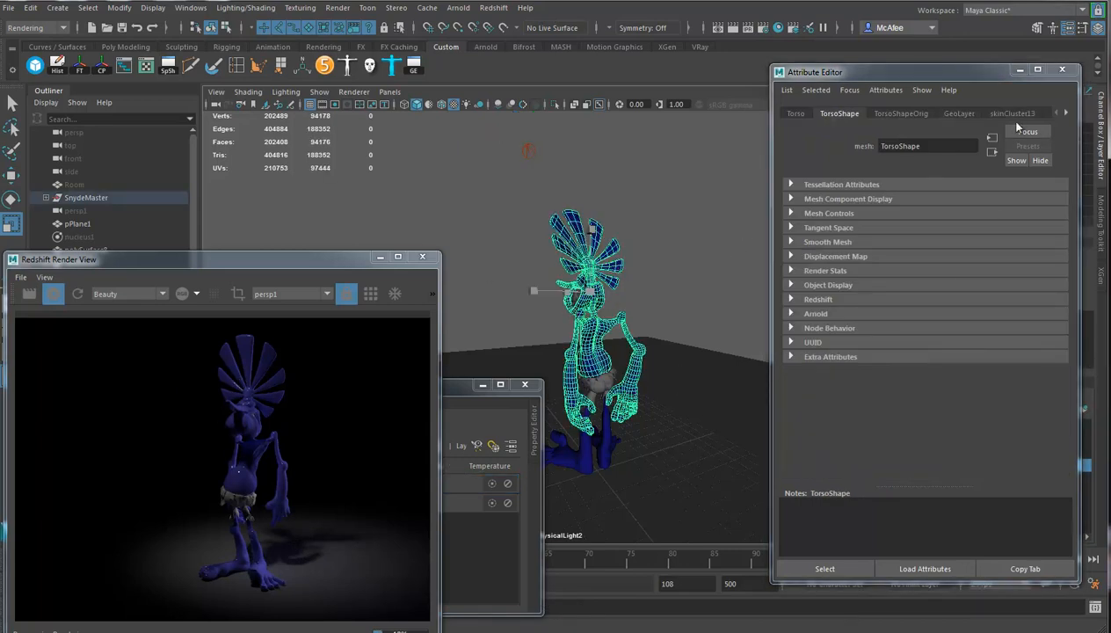
click(1065, 112)
click(1065, 114)
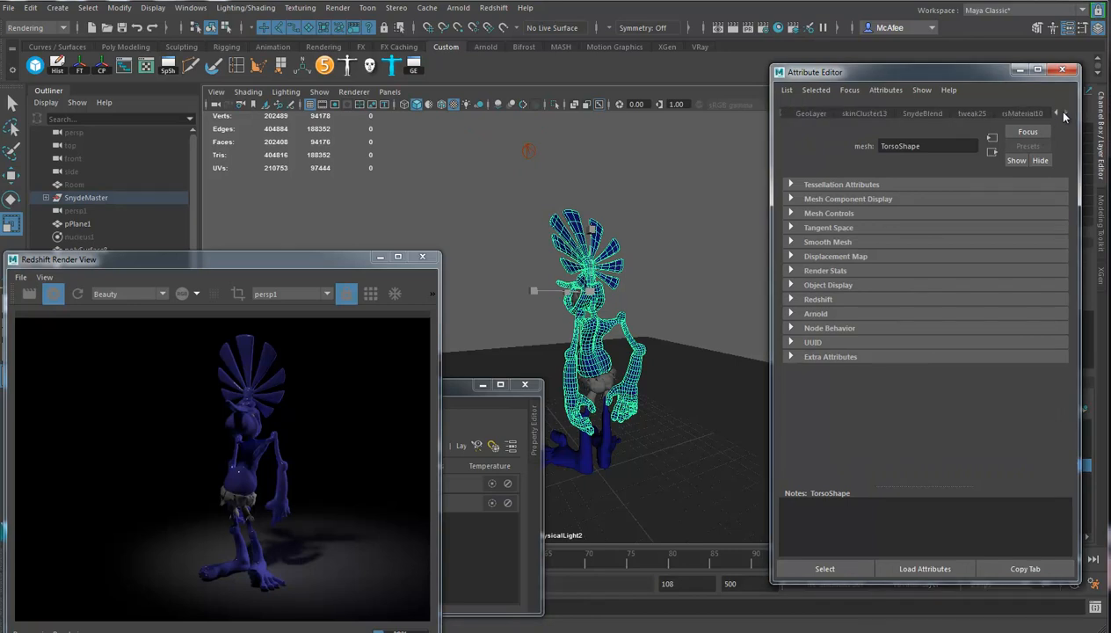
click(1023, 115)
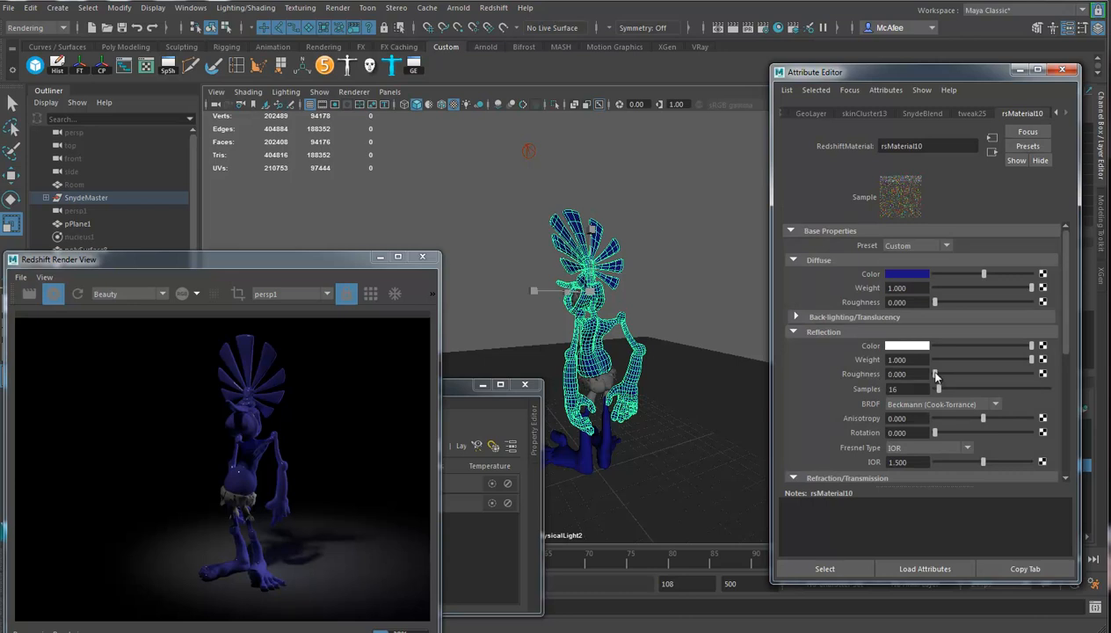
drag(935, 375, 996, 375)
click(462, 188)
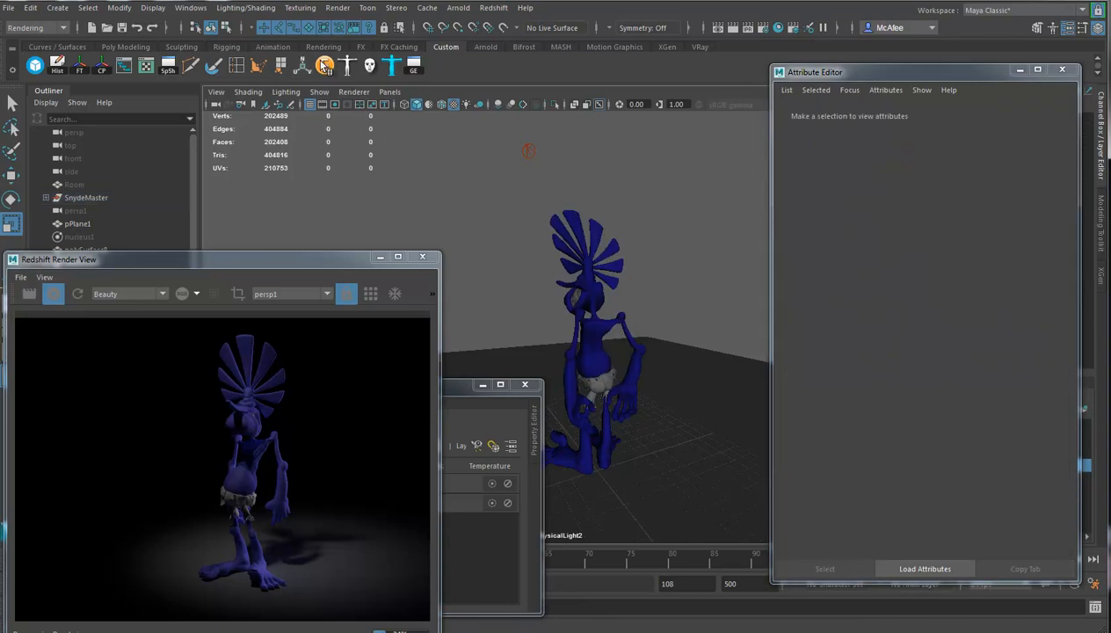
click(494, 8)
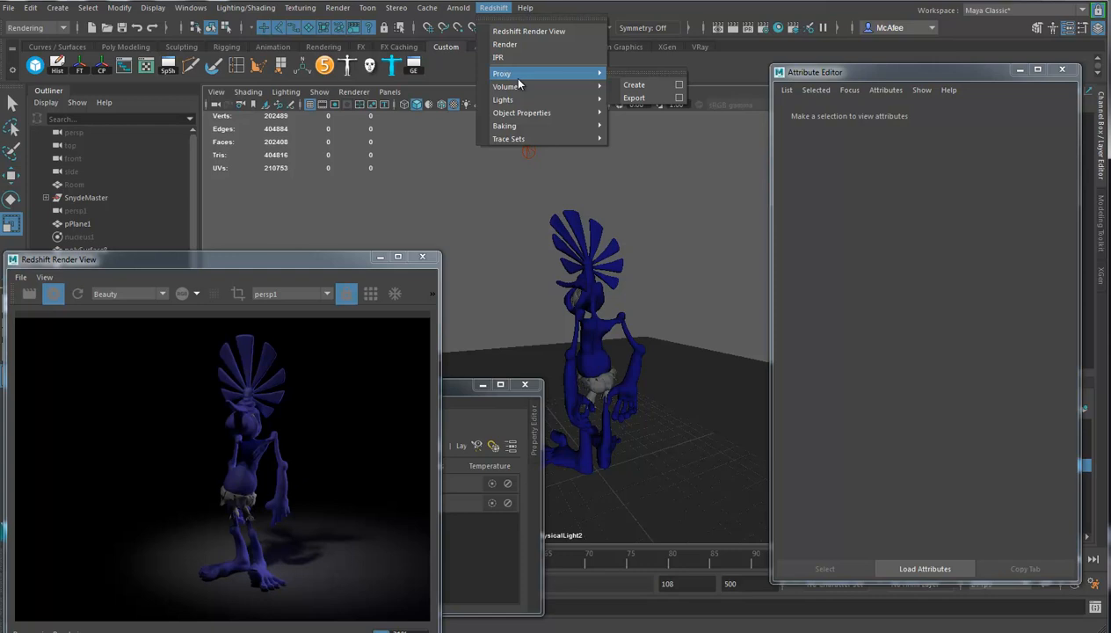
mouse_move(528, 102)
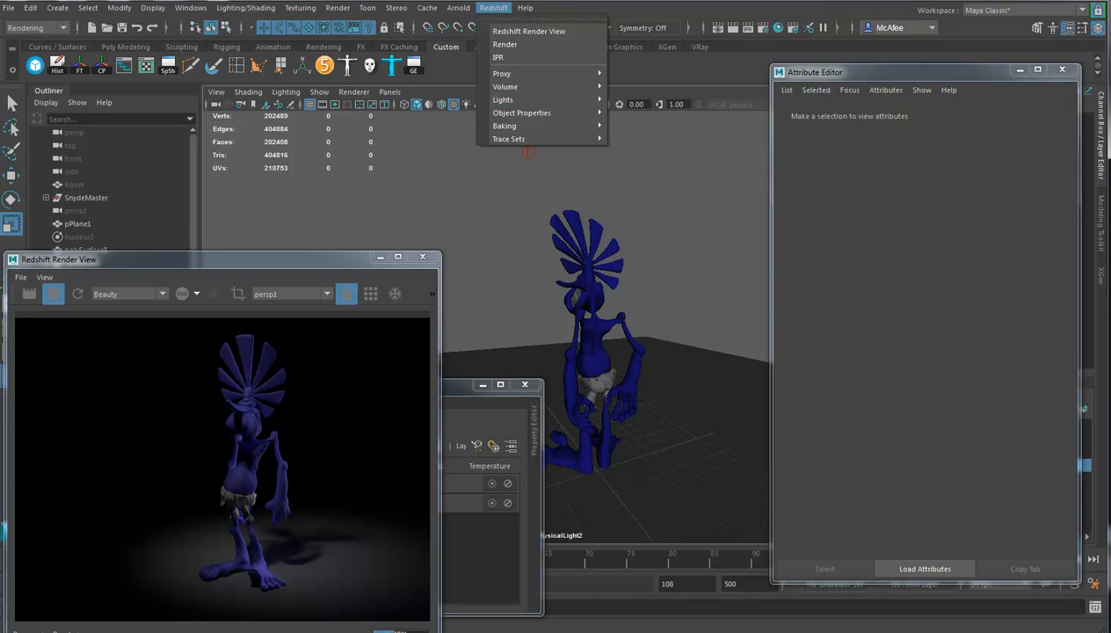
click(622, 2)
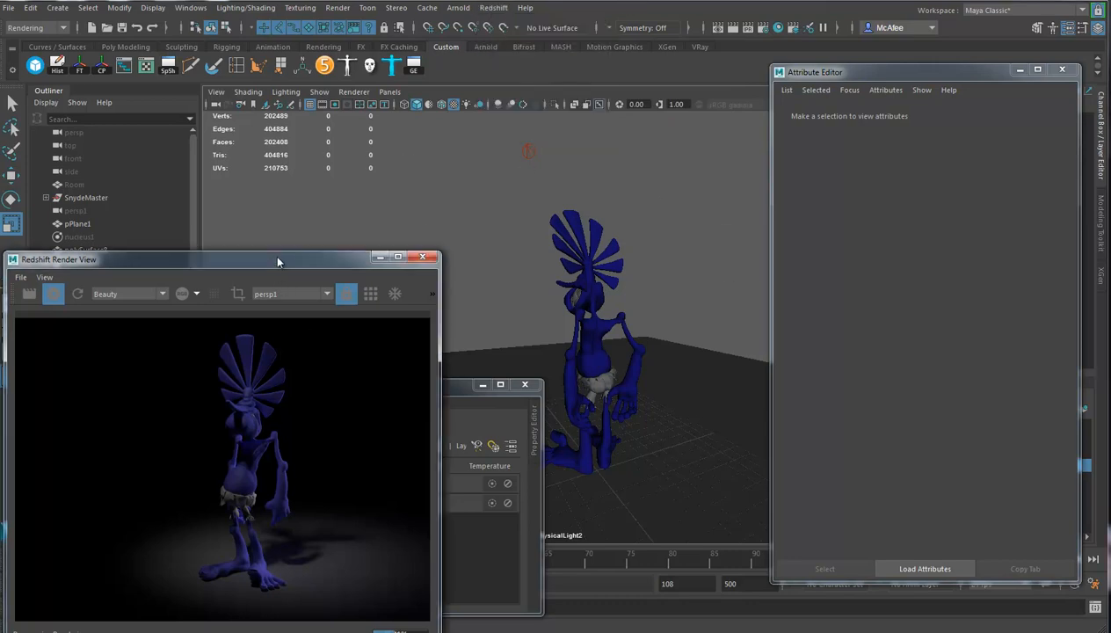
drag(275, 265, 302, 166)
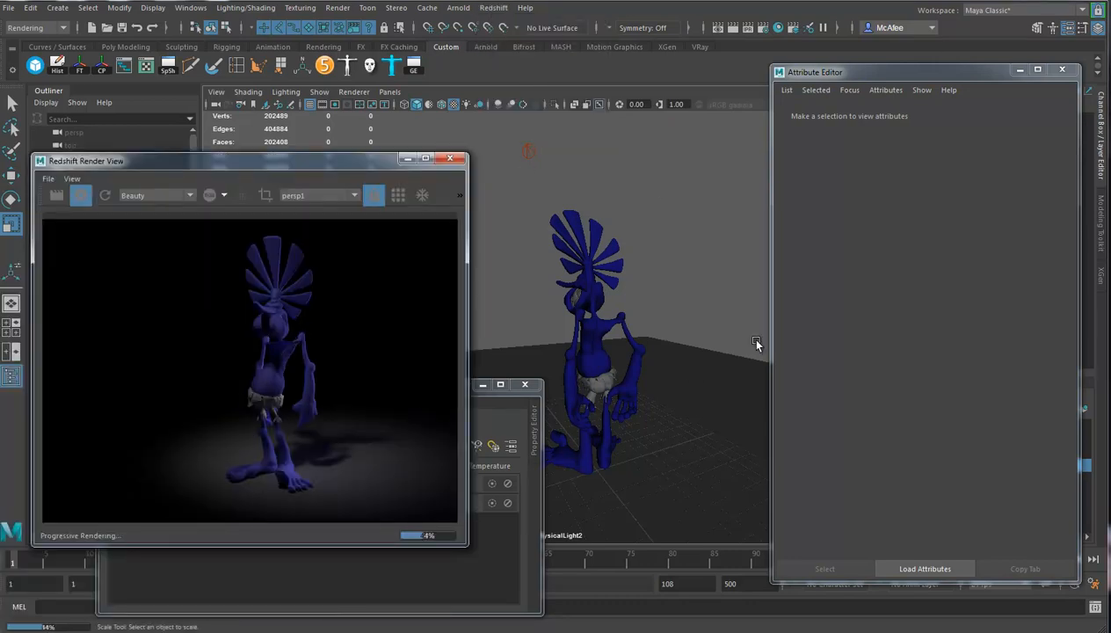
Set the primary GI engine to Irradiance Cache and the secondary GI engine to Brute Force in the render settings.
click(749, 29)
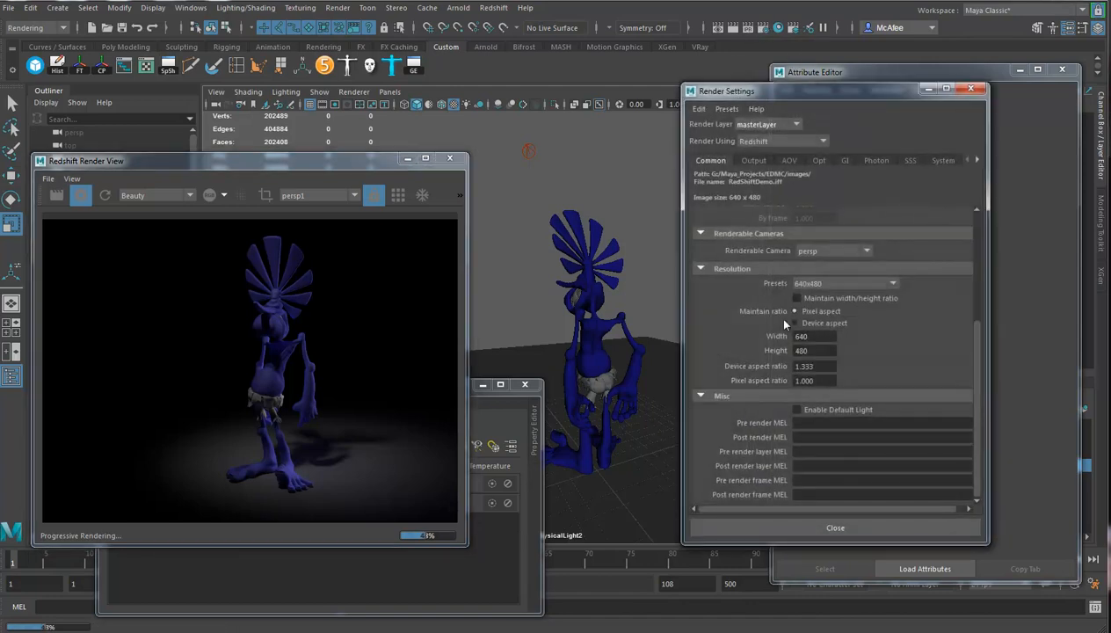
click(843, 160)
click(839, 192)
click(842, 193)
click(848, 205)
click(847, 205)
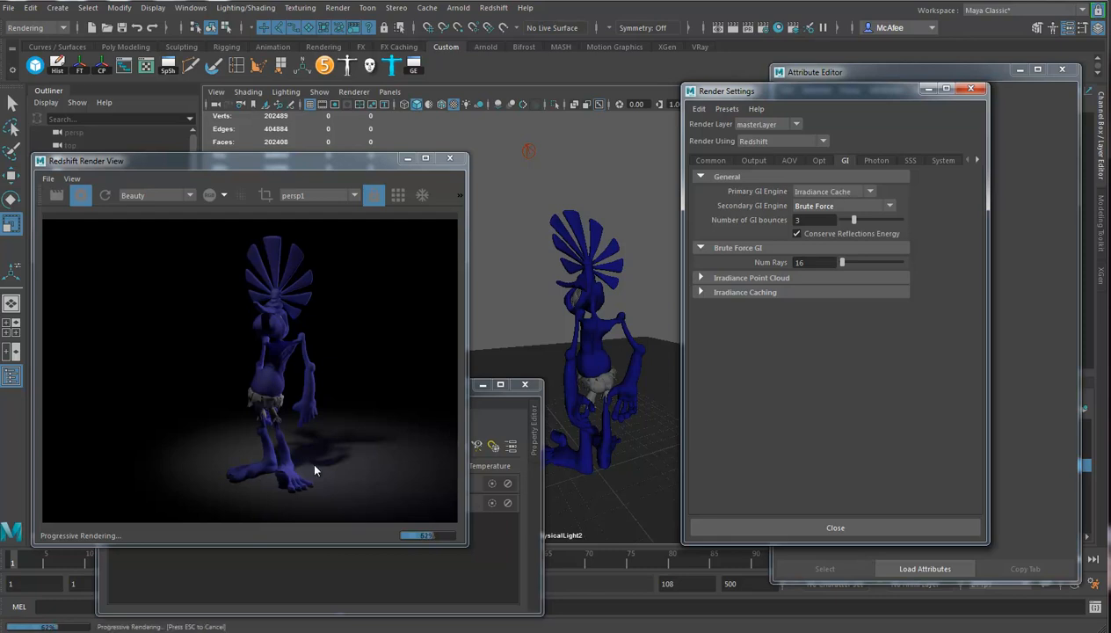
Try Brute Force as the primary GI engine, return it to Irradiance Cache, and close the render settings.
click(866, 193)
click(851, 190)
click(834, 192)
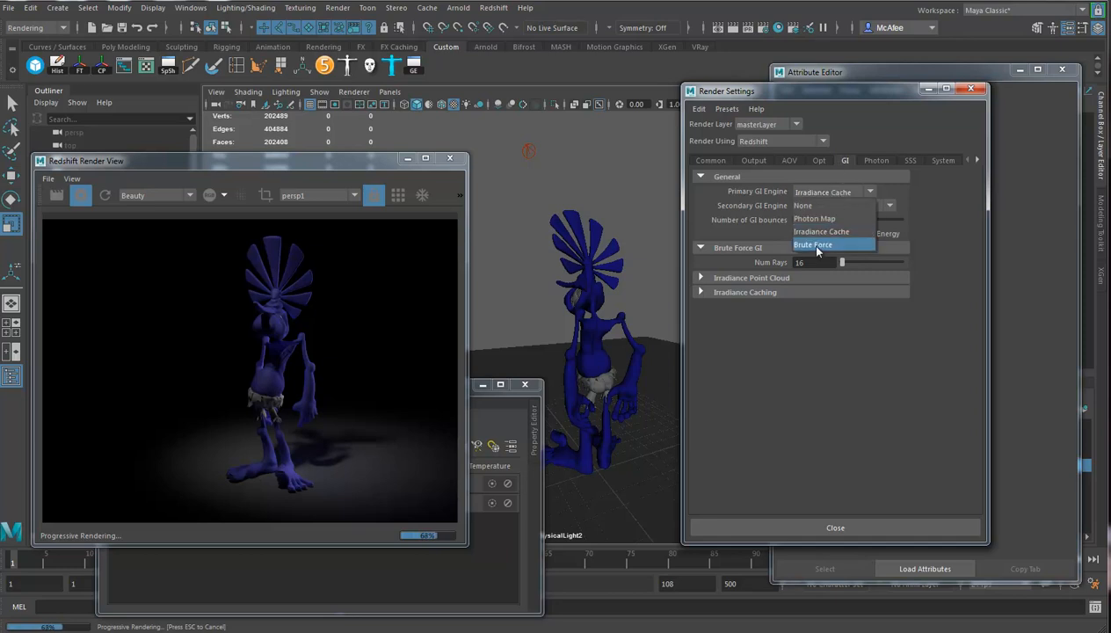
click(813, 242)
click(836, 188)
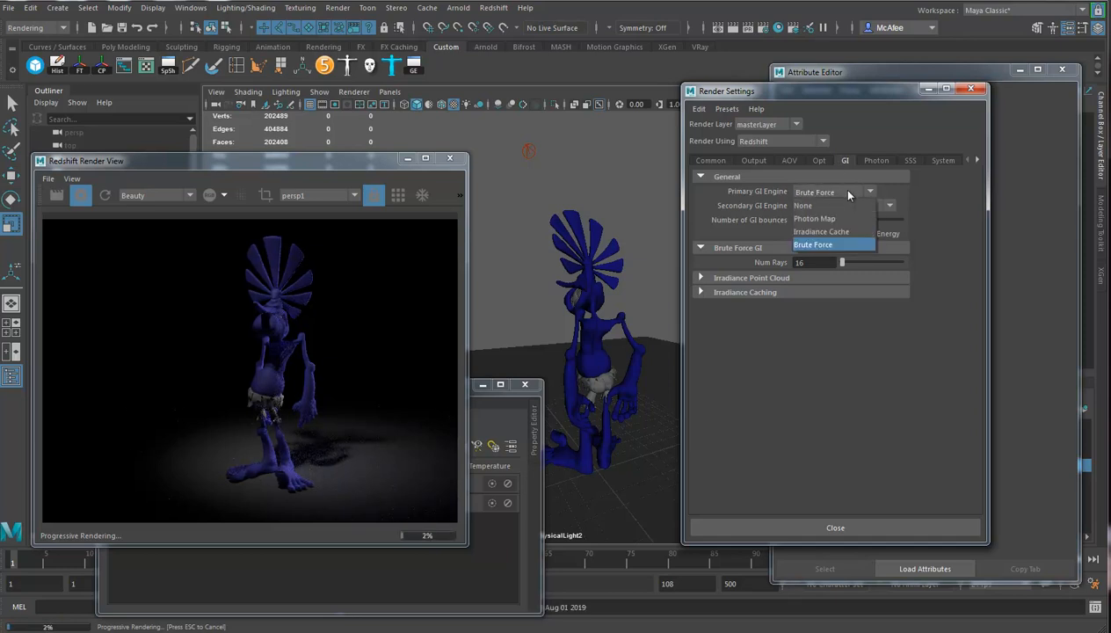
click(830, 233)
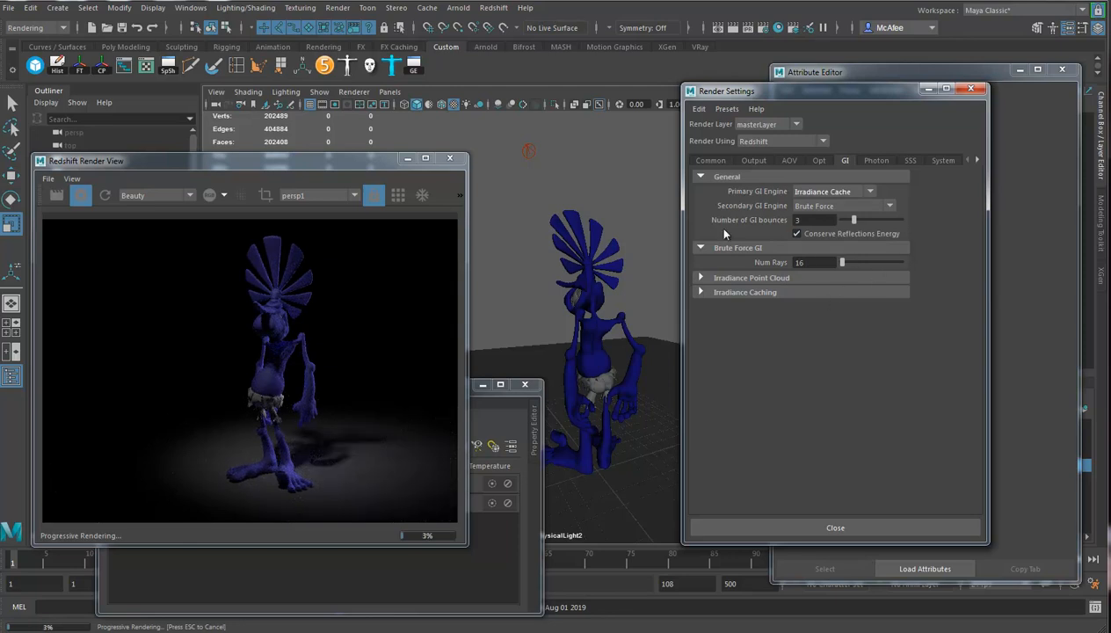
click(971, 90)
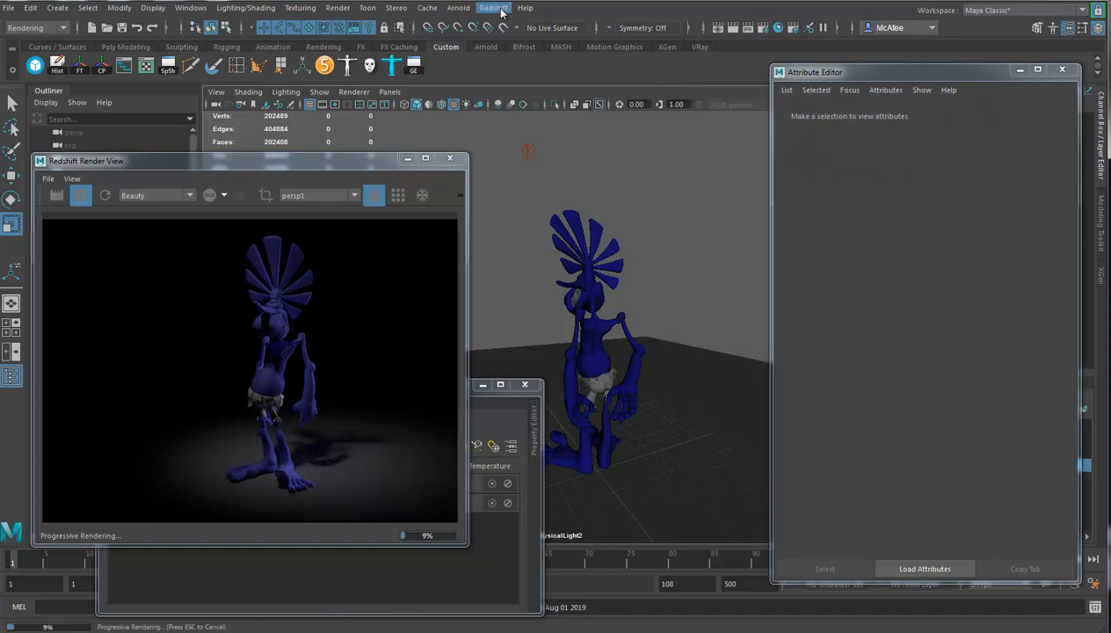
Add a third Redshift Physical Light to the scene.
click(500, 8)
mouse_move(514, 90)
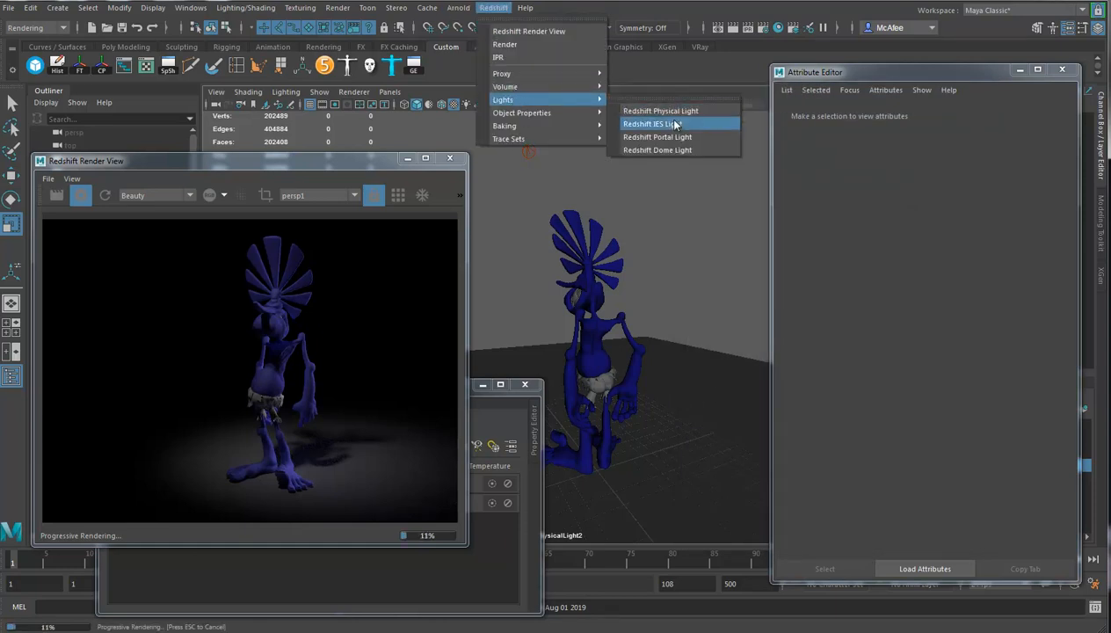
click(672, 111)
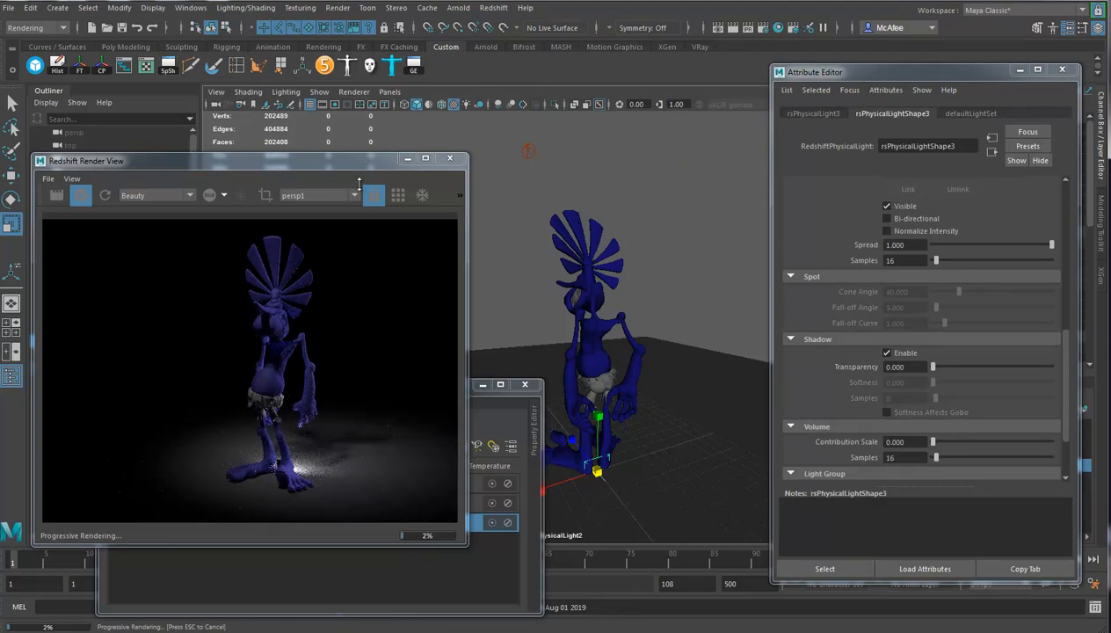
Look through the third light and pull it back to the camera's side, aimed at the character's whole body.
click(389, 91)
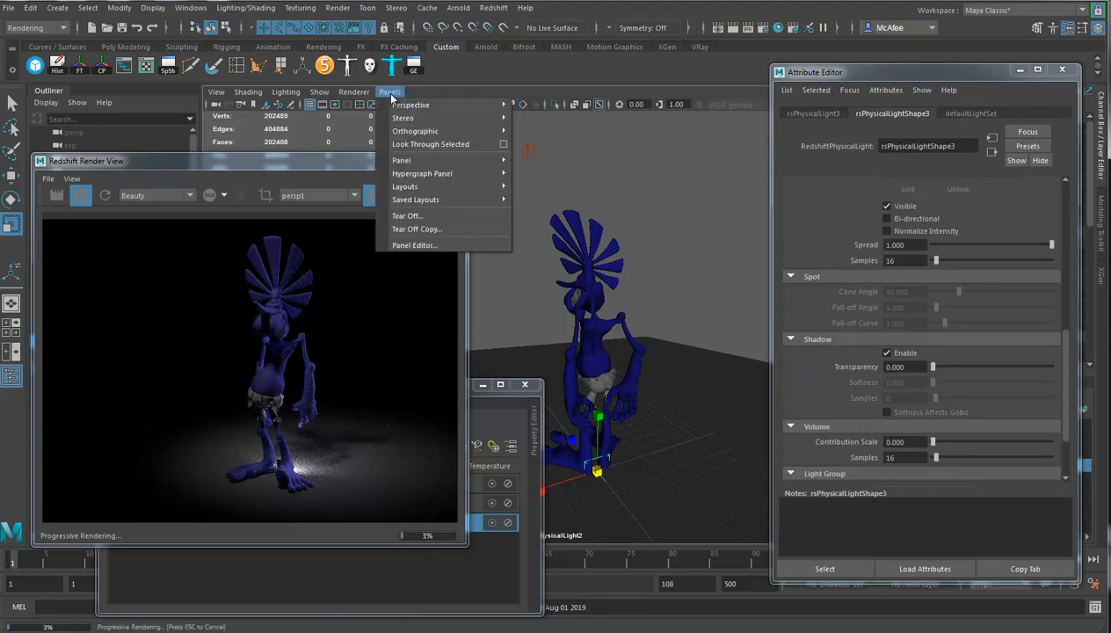
click(425, 145)
alt+right_drag(694, 366, 543, 332)
alt+drag(544, 332, 662, 348)
alt+right_drag(662, 348, 630, 319)
alt+middle_drag(631, 320, 627, 347)
alt+drag(628, 347, 644, 366)
alt+middle_drag(645, 367, 654, 379)
alt+drag(653, 379, 638, 374)
alt+right_drag(638, 375, 645, 366)
mouse_move(644, 366)
alt+mouse_down()
mouse_move(619, 346)
mouse_move(625, 387)
mouse_move(580, 389)
mouse_move(640, 340)
mouse_move(618, 349)
mouse_move(620, 365)
mouse_move(605, 354)
mouse_move(652, 343)
mouse_move(595, 339)
mouse_move(622, 368)
alt+mouse_up()
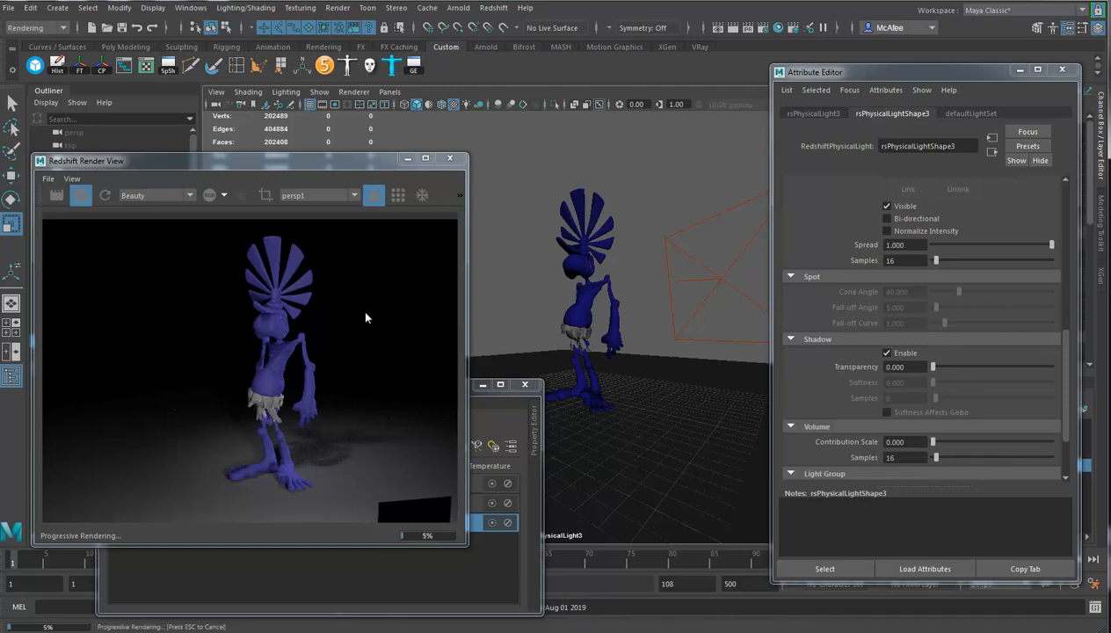
Try an intensity multiplier of about 10.457 on the third area light.
drag(1067, 384, 1057, 293)
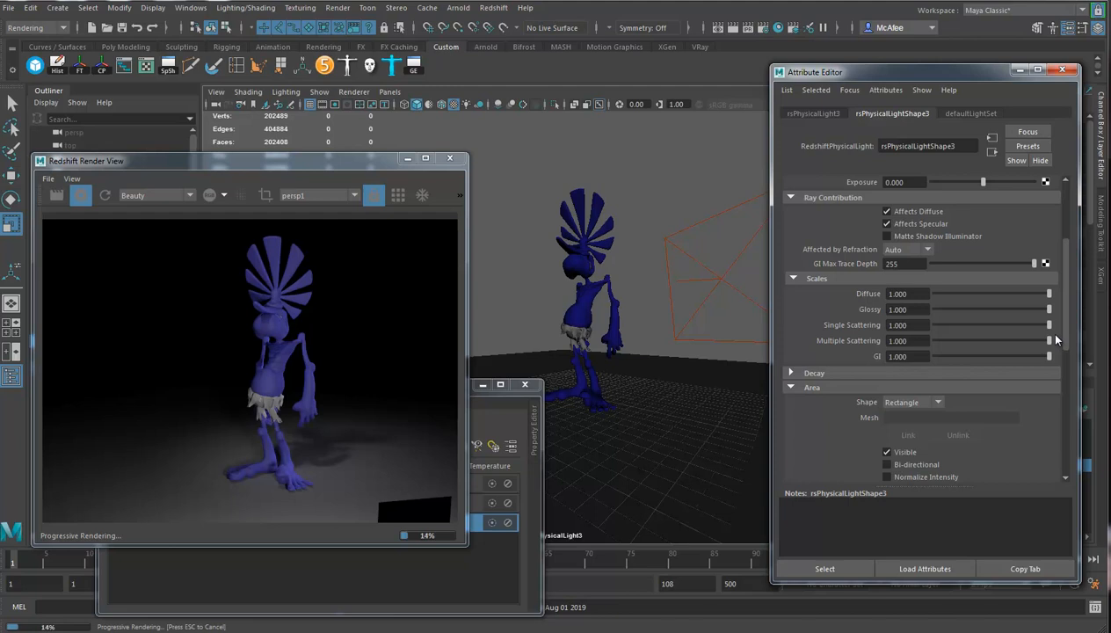
scroll(1056, 338, down, 2)
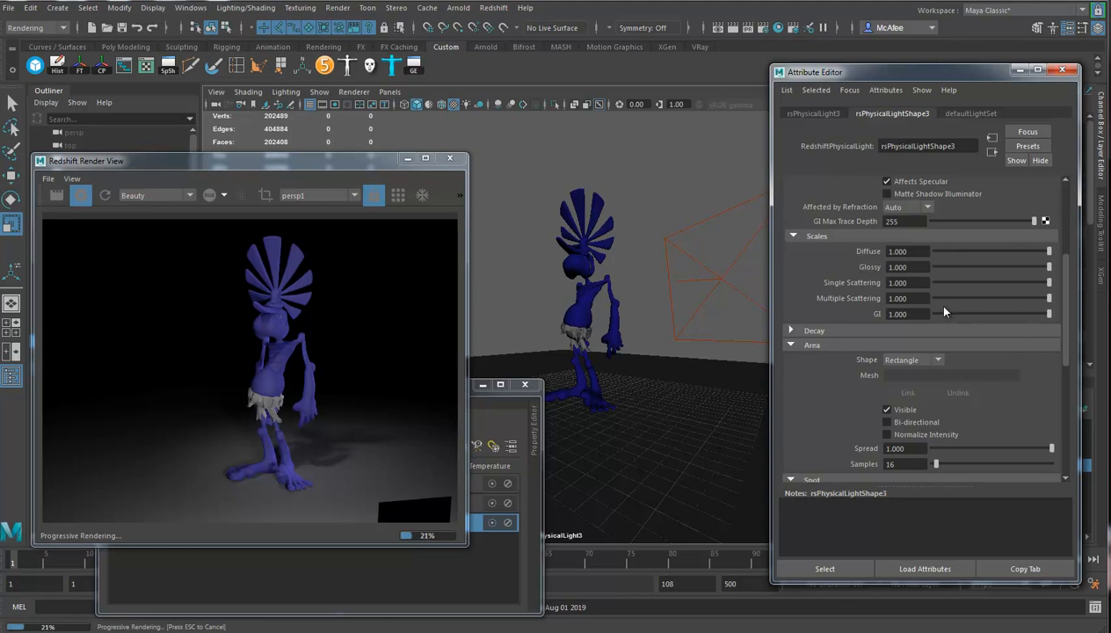
scroll(941, 373, up, 8)
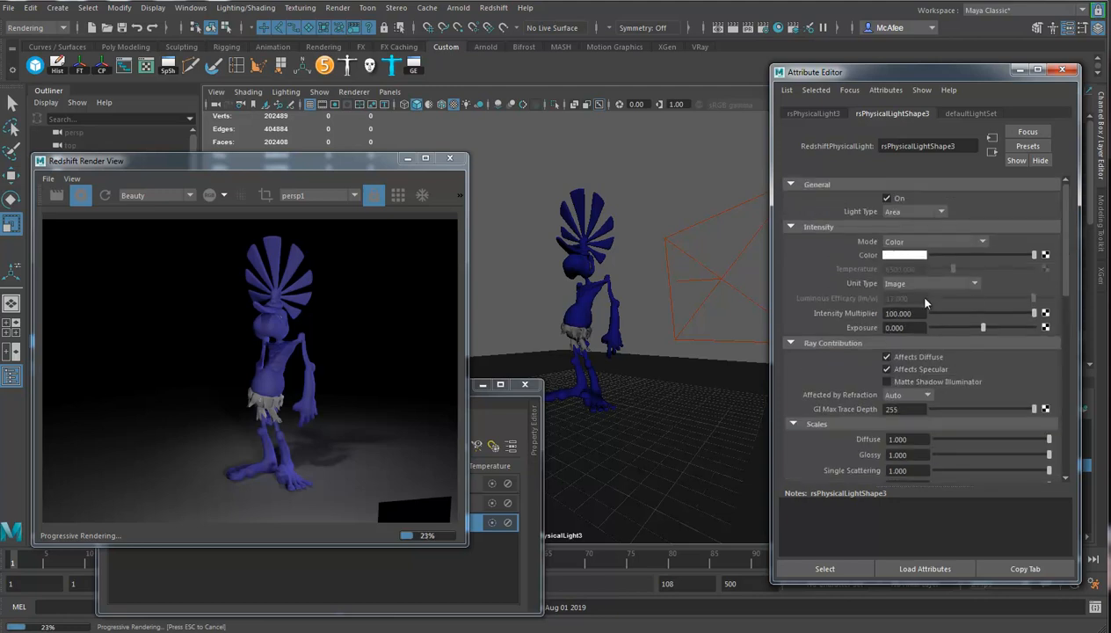
drag(1005, 315, 1015, 315)
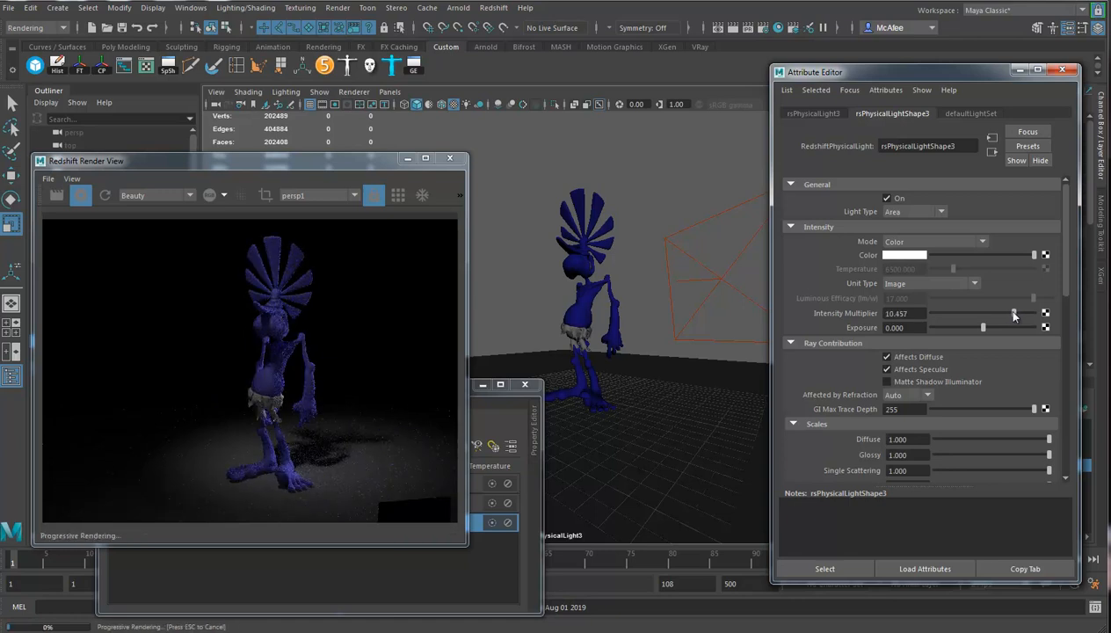
Disable the first two lights and set the third light's intensity multiplier to about 12.228.
click(544, 414)
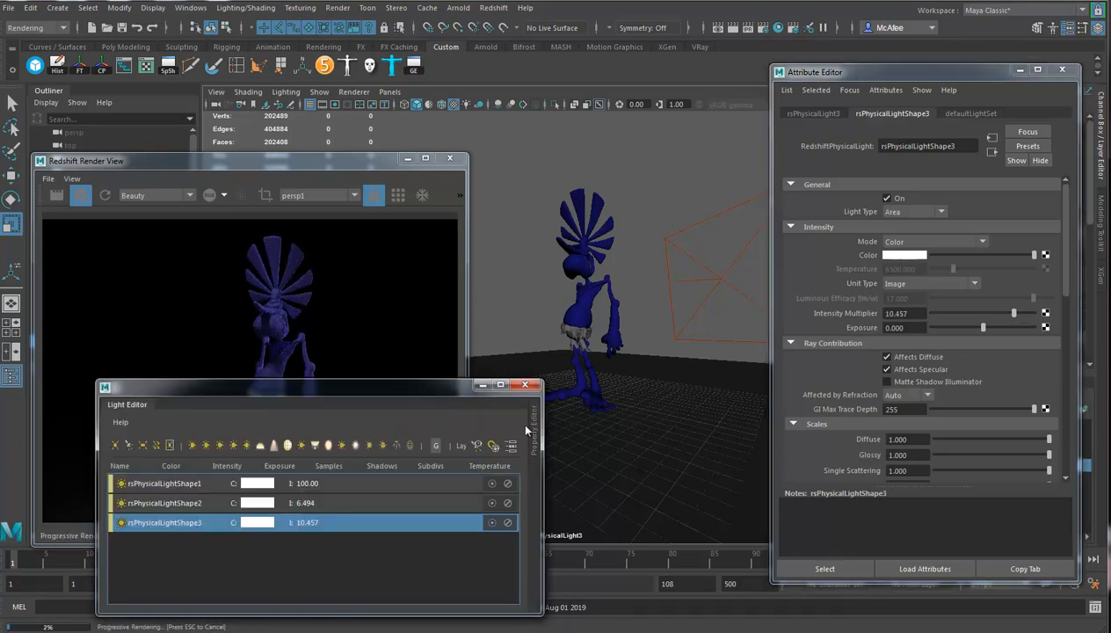
click(507, 483)
click(508, 503)
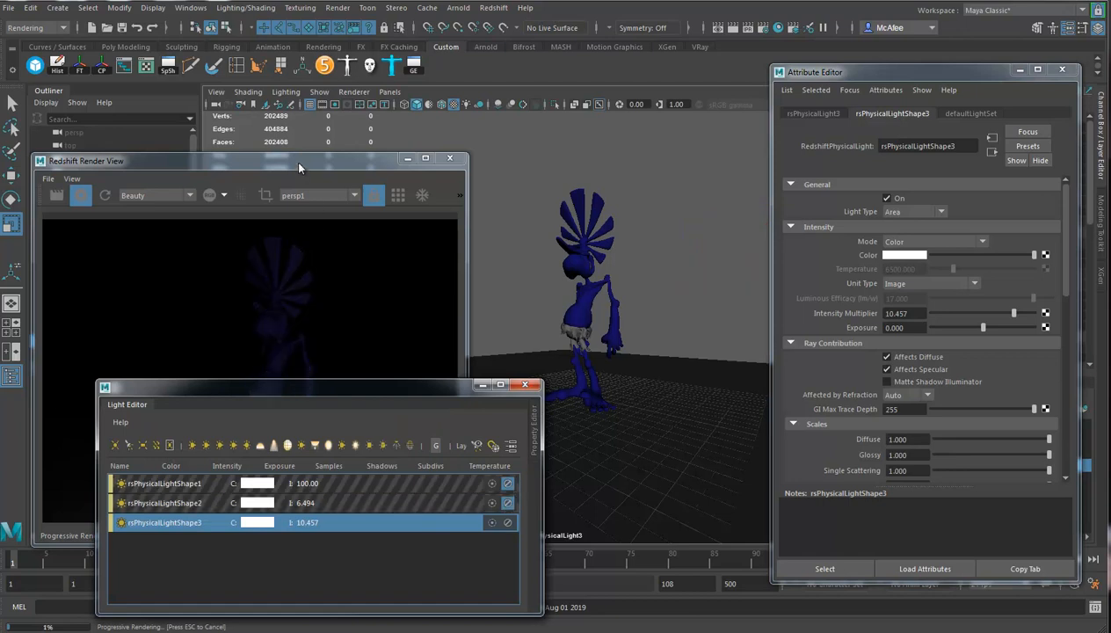
click(299, 168)
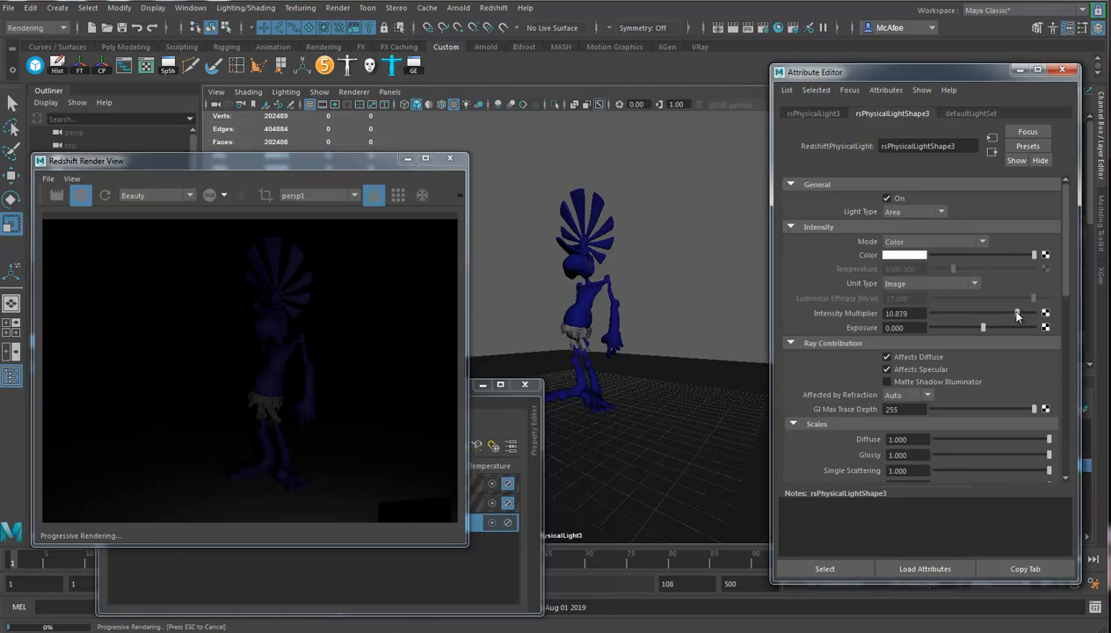
drag(1015, 315, 1029, 315)
Break the light links between the floor plane and the third light.
click(685, 424)
click(245, 8)
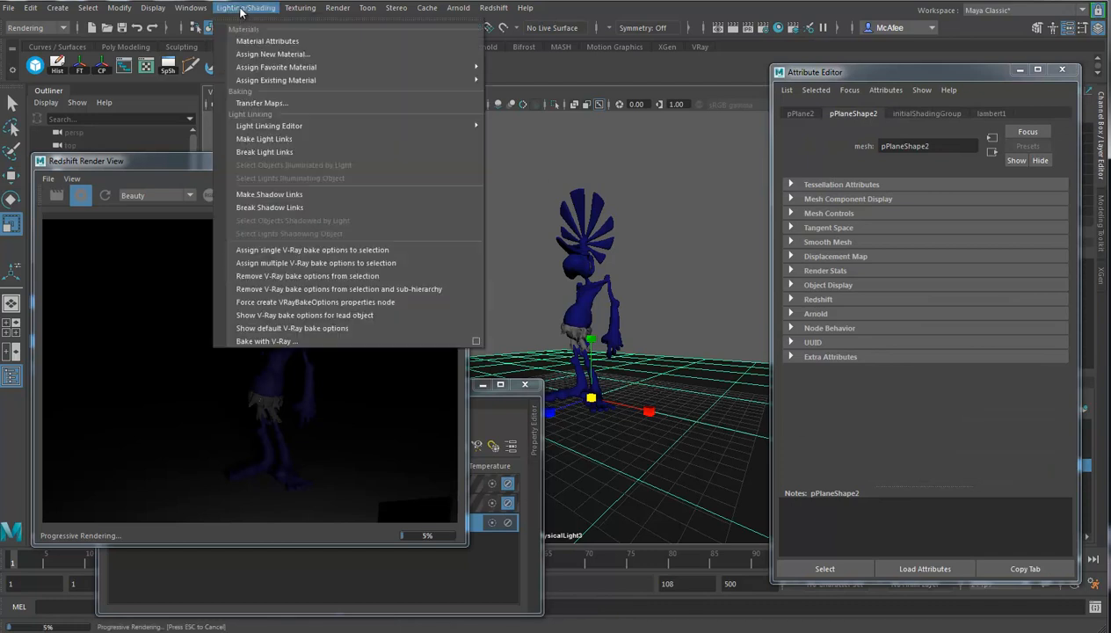
click(268, 152)
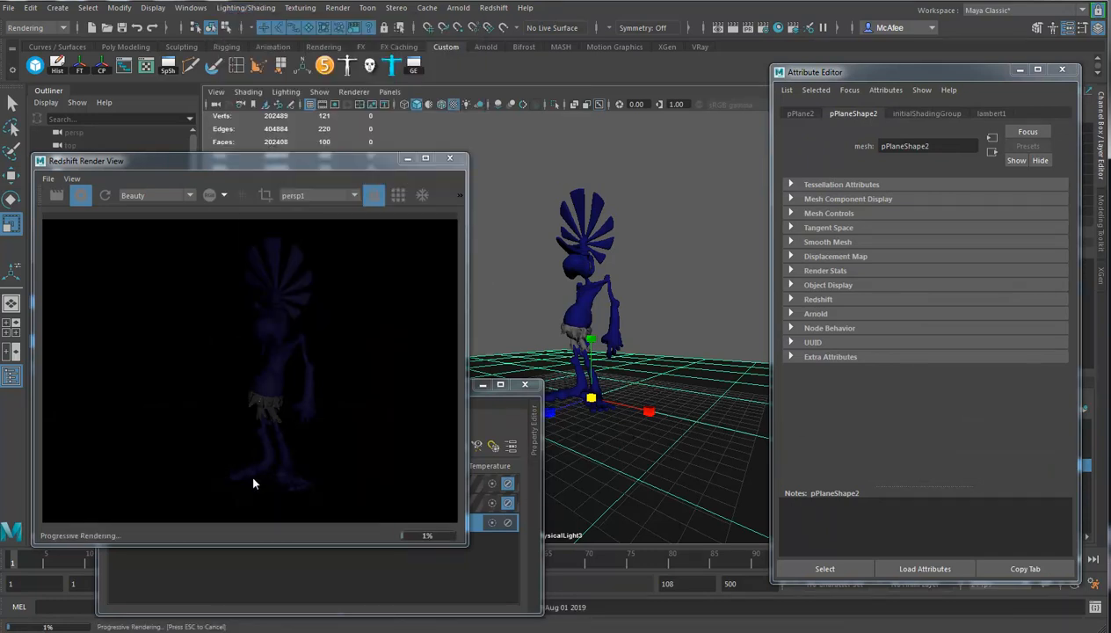
Set the third light's exposure to about 2.468 and turn the first two lights back on.
shift+click(676, 381)
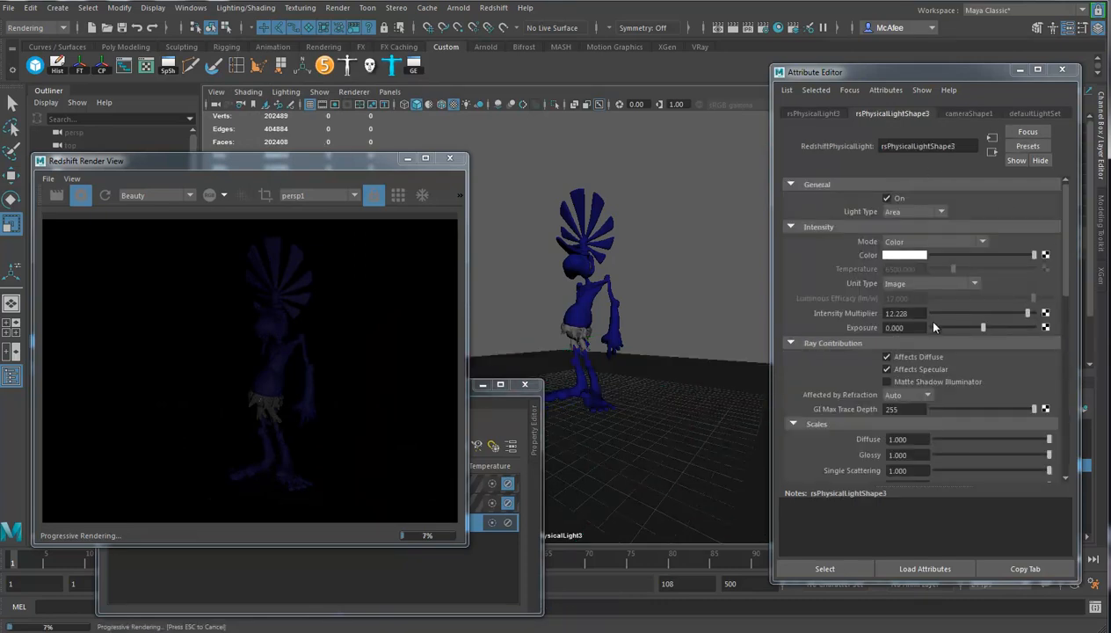
drag(970, 322, 996, 330)
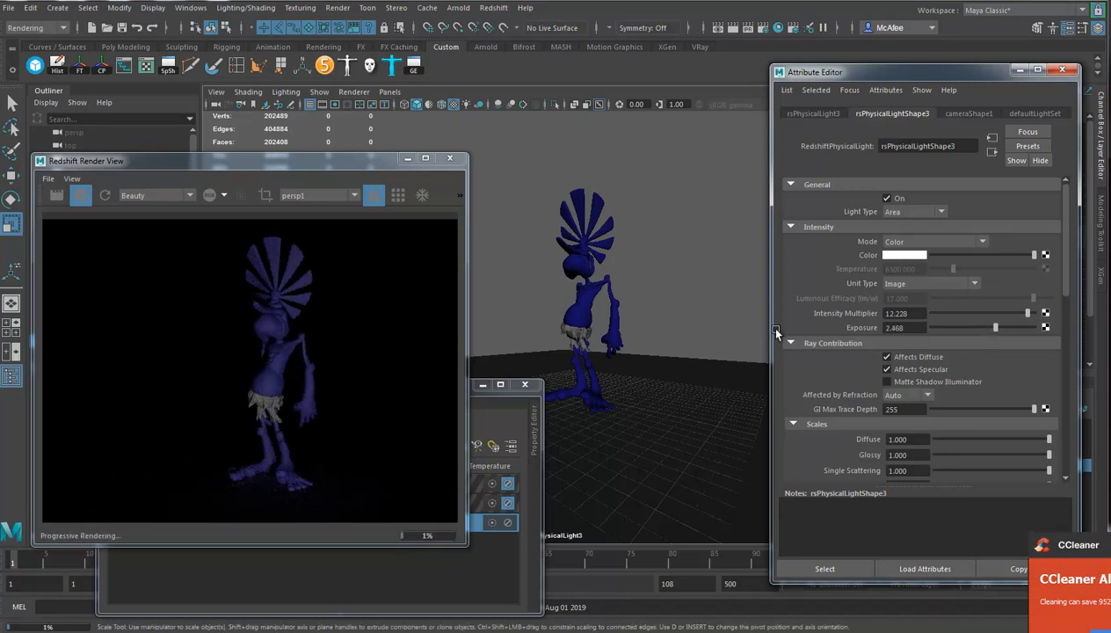
click(493, 414)
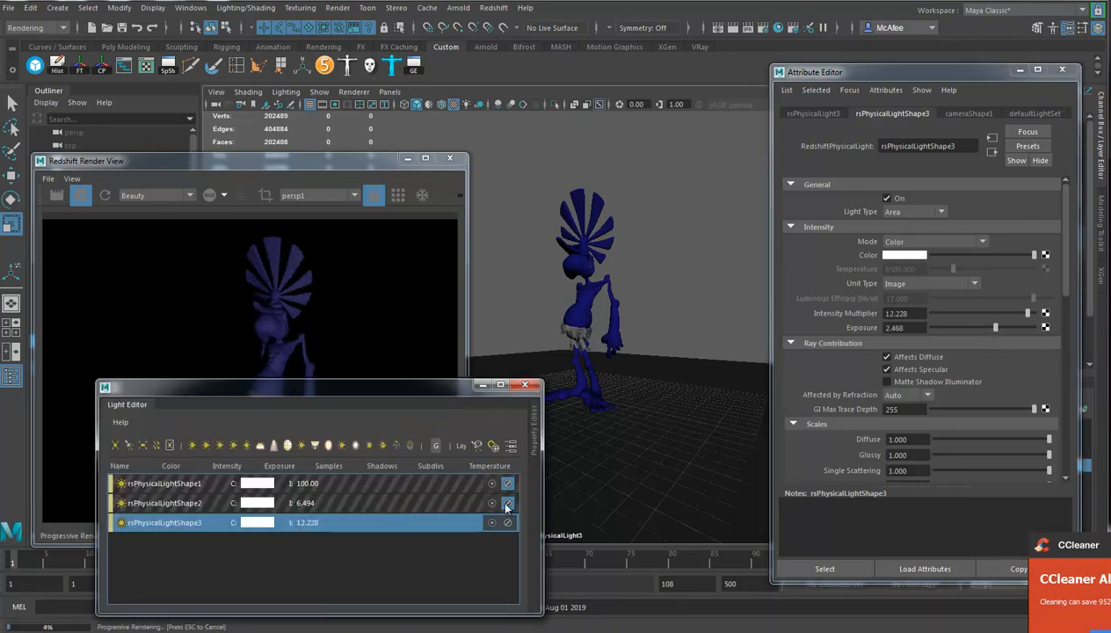
click(507, 486)
click(508, 504)
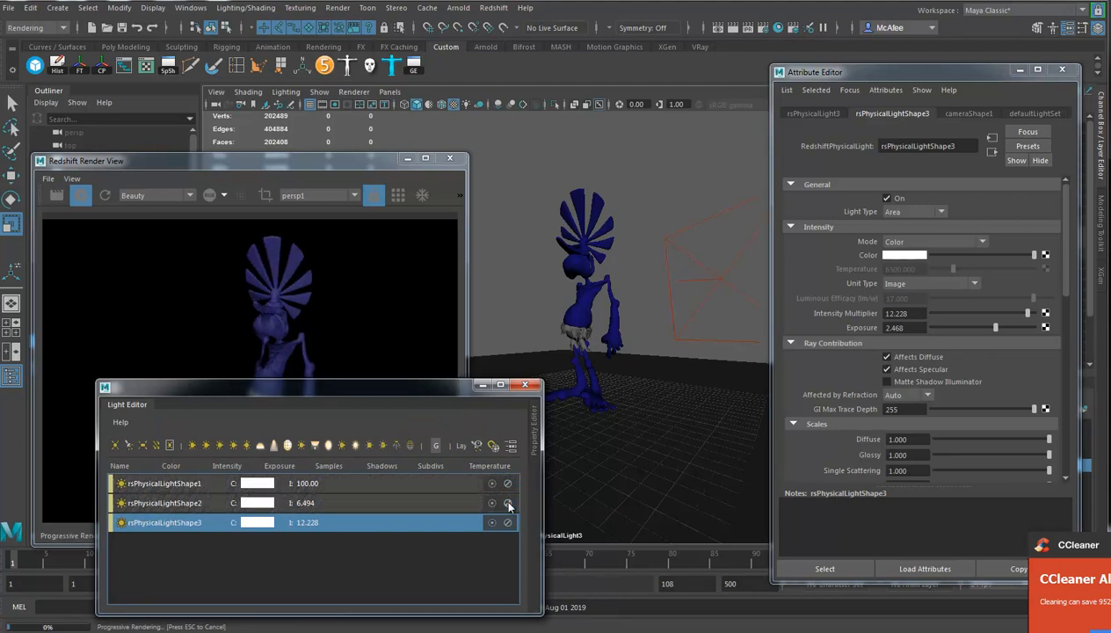
click(281, 167)
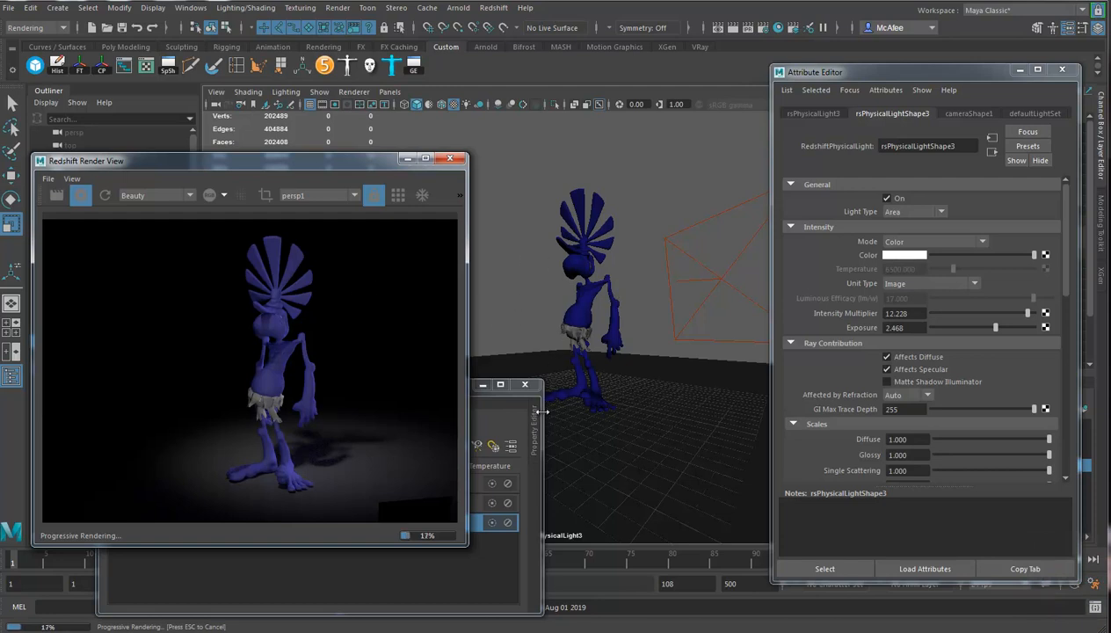
Add a Redshift IES Light to the scene.
click(493, 8)
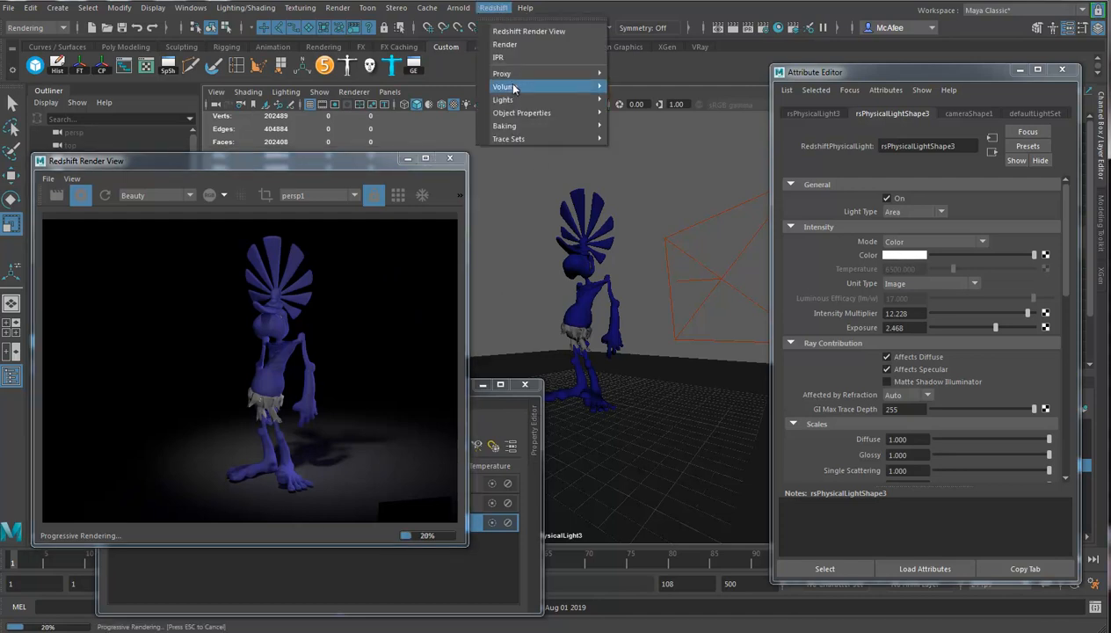
mouse_move(514, 91)
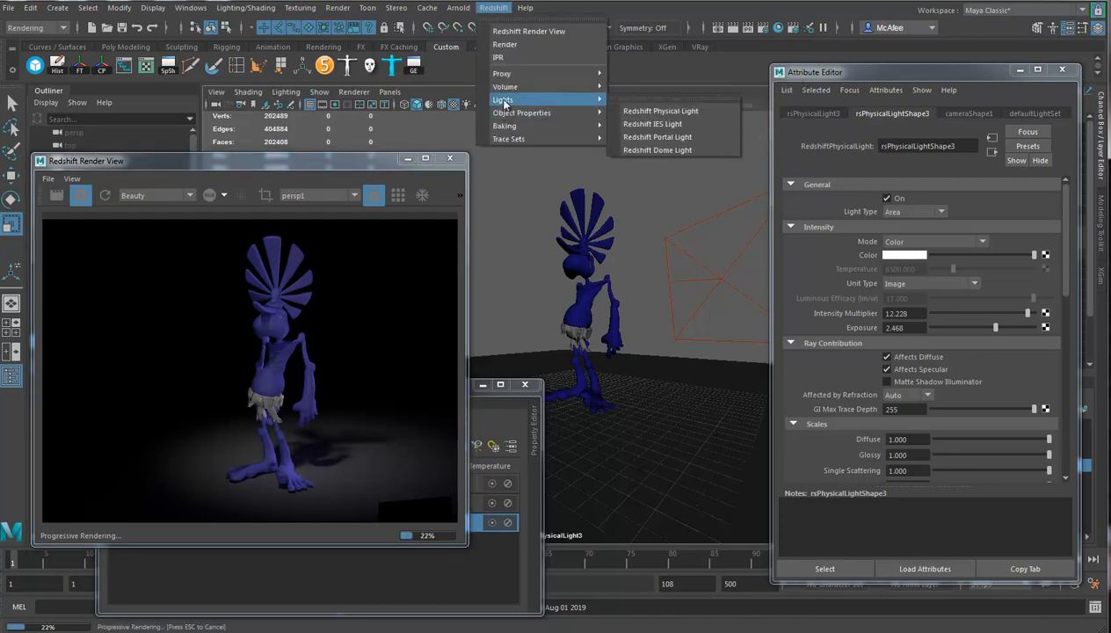
click(657, 124)
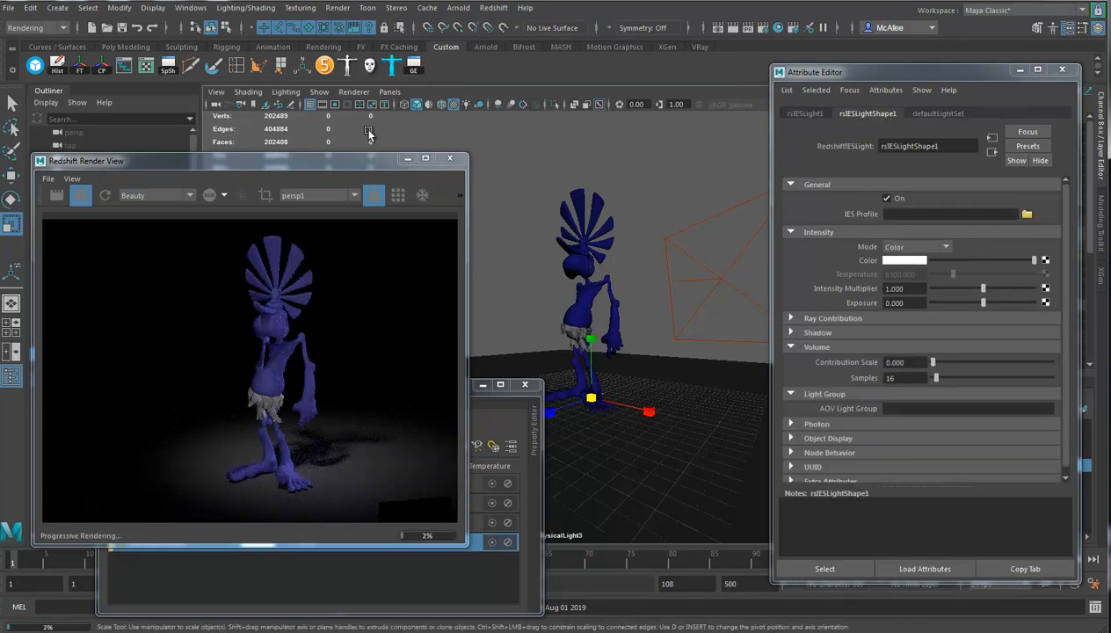
Look through the IES light and move it high above the character, aimed down at the body.
click(390, 92)
click(427, 145)
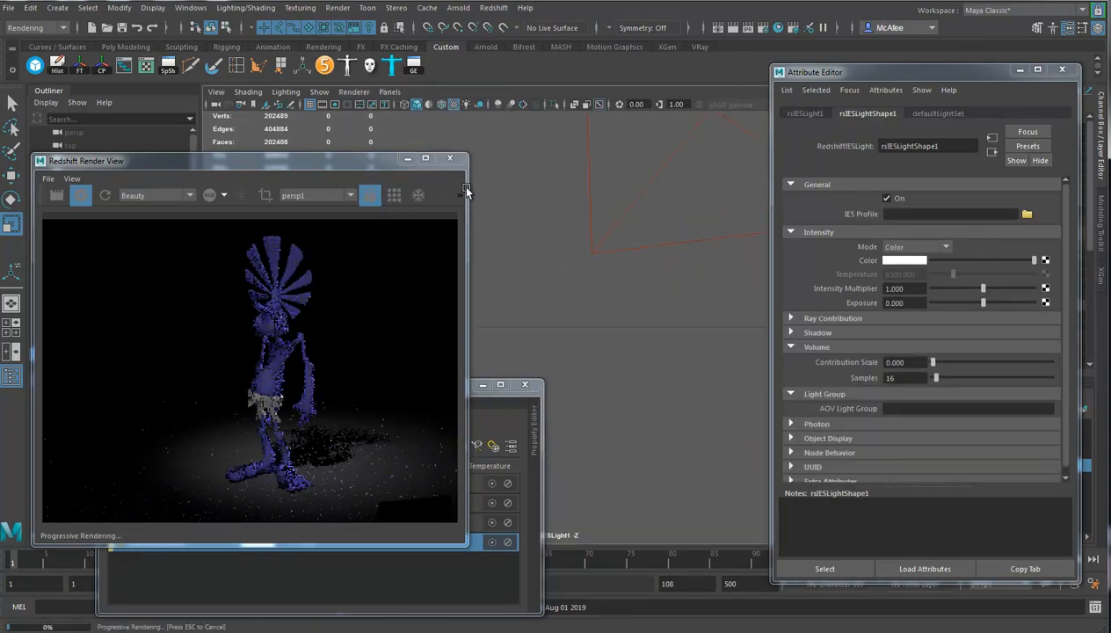
alt+right_drag(640, 313, 424, 290)
alt+drag(581, 286, 625, 359)
alt+right_drag(625, 360, 556, 342)
alt+drag(555, 342, 651, 400)
alt+drag(669, 361, 616, 353)
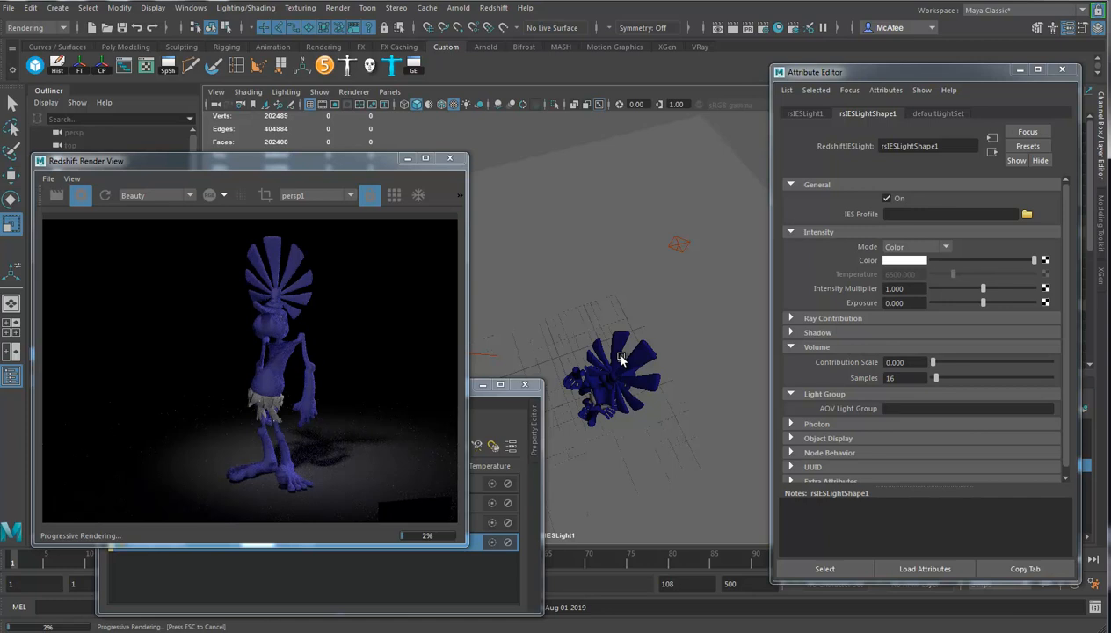
alt+drag(625, 358, 610, 322)
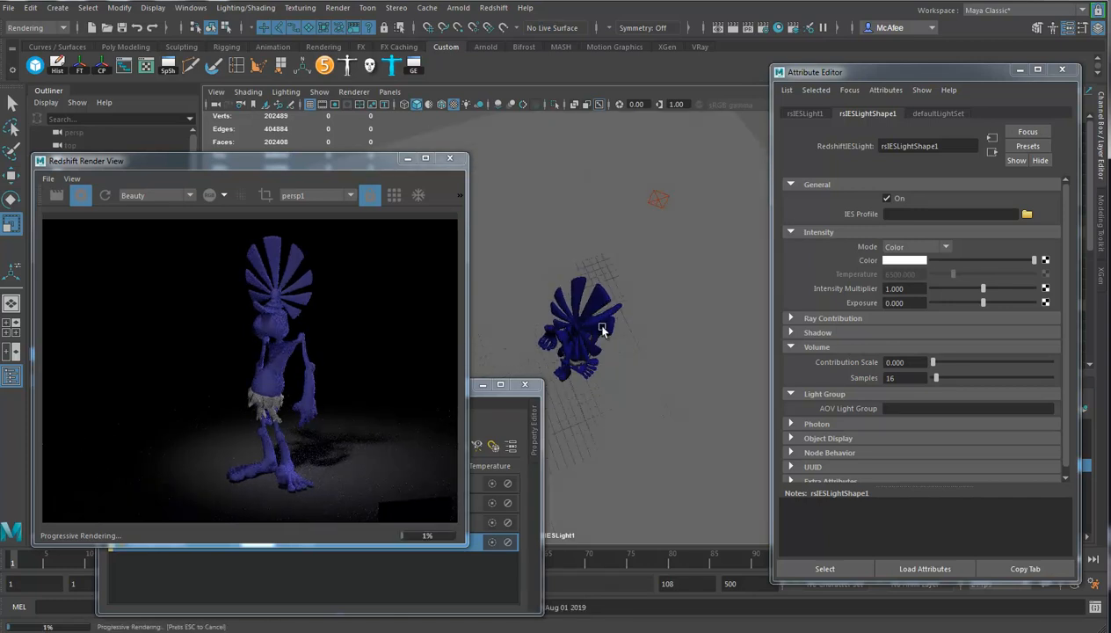
Load the 12.IES profile into the IES light and re-aim it from a low angle at the character's legs and the floor.
click(1026, 214)
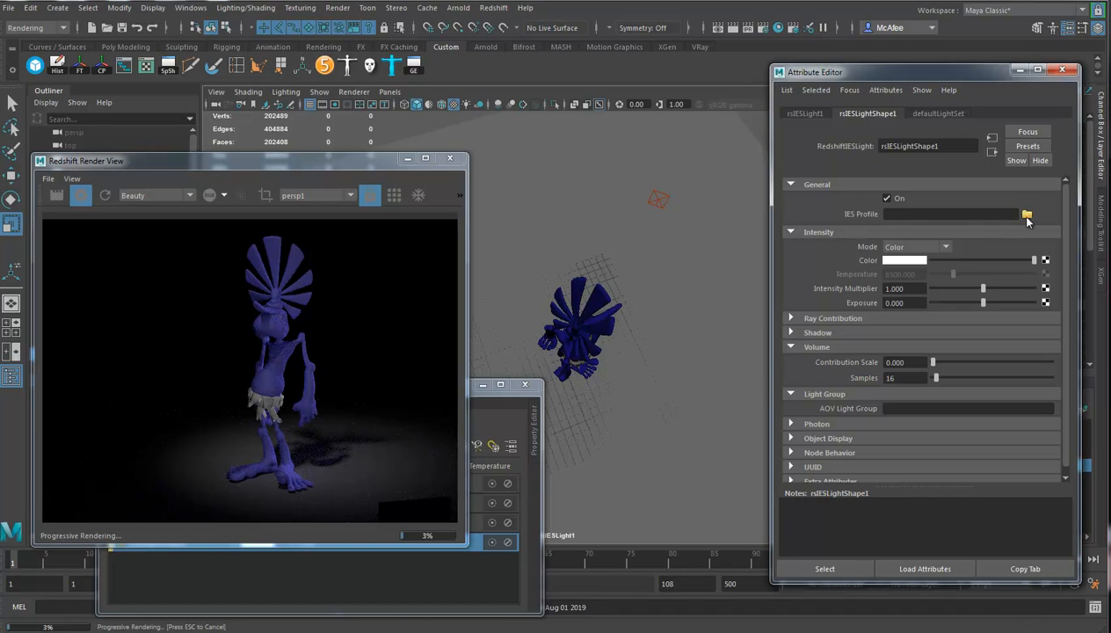
key(Escape)
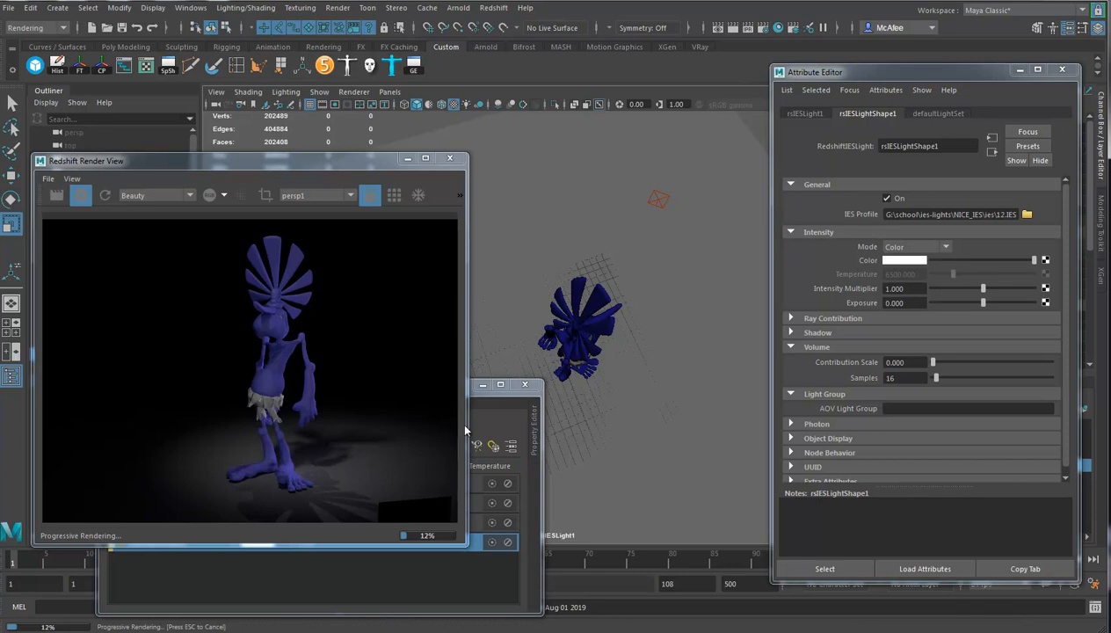
alt+right_drag(575, 304, 649, 302)
alt+drag(649, 302, 659, 336)
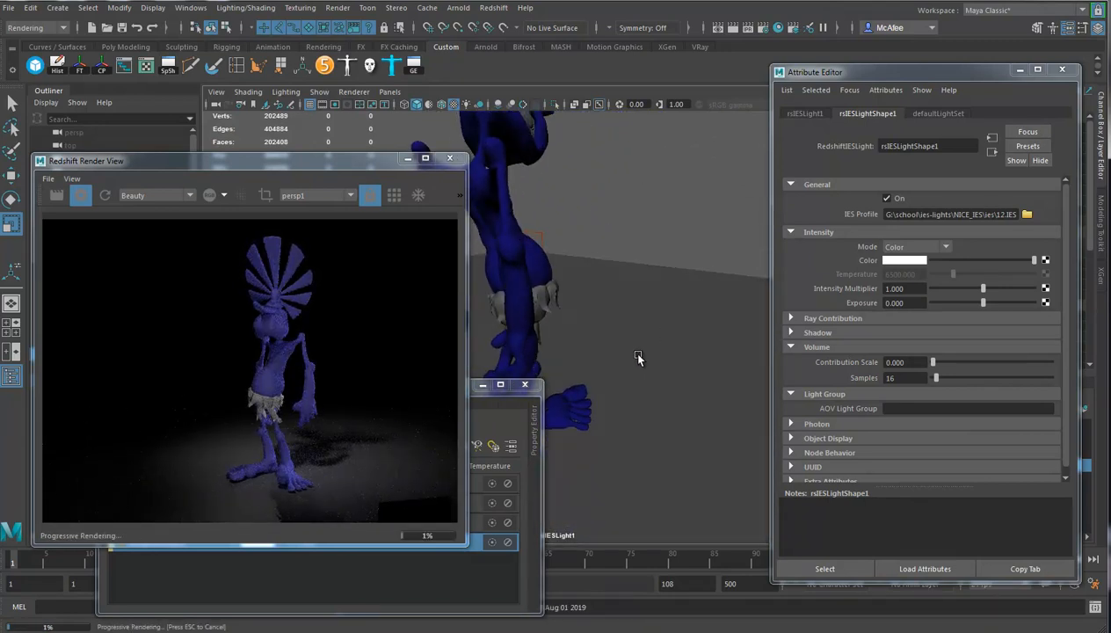
alt+drag(625, 377, 676, 320)
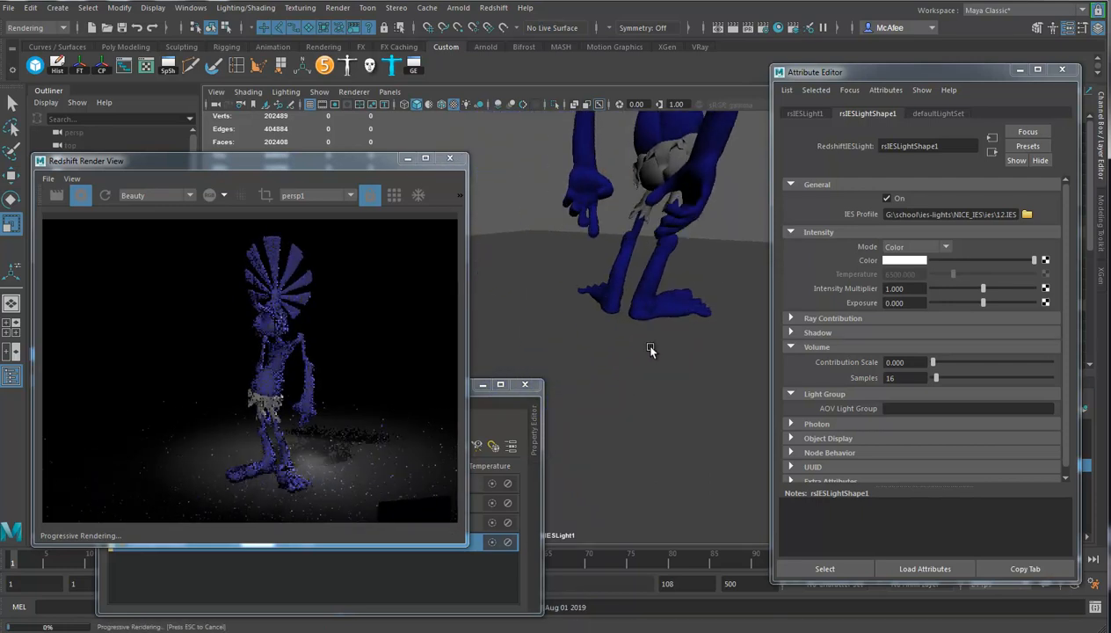
mouse_move(657, 367)
alt+mouse_down()
mouse_move(662, 347)
mouse_move(650, 355)
alt+mouse_up()
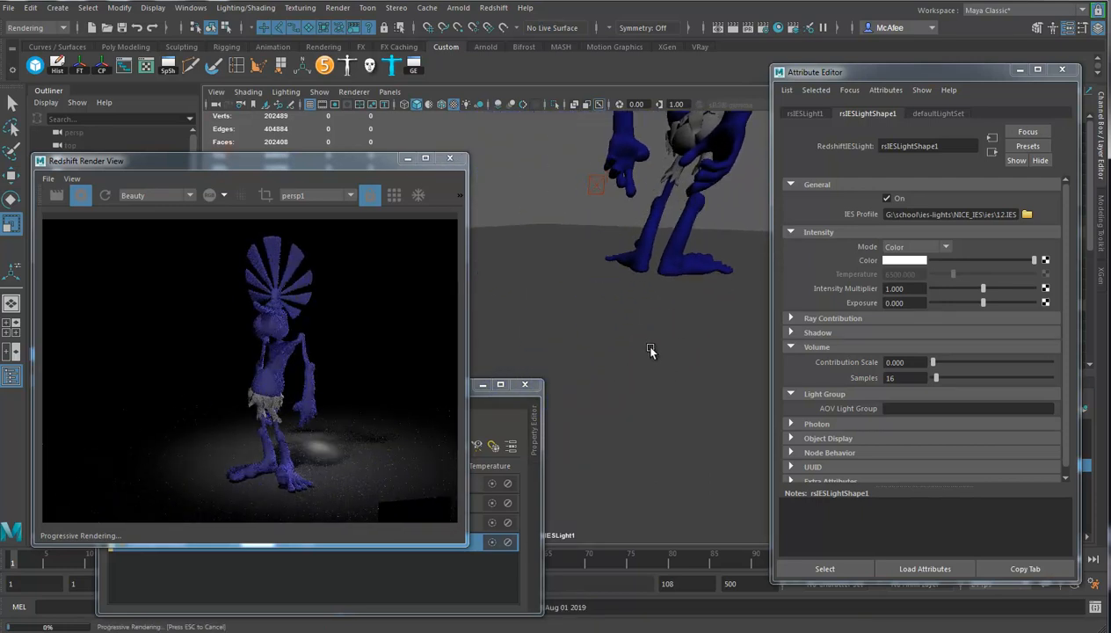
Undo the recent light changes, including the IES light's creation, and restore the light with its 12.IES profile.
key(ctrl+z)
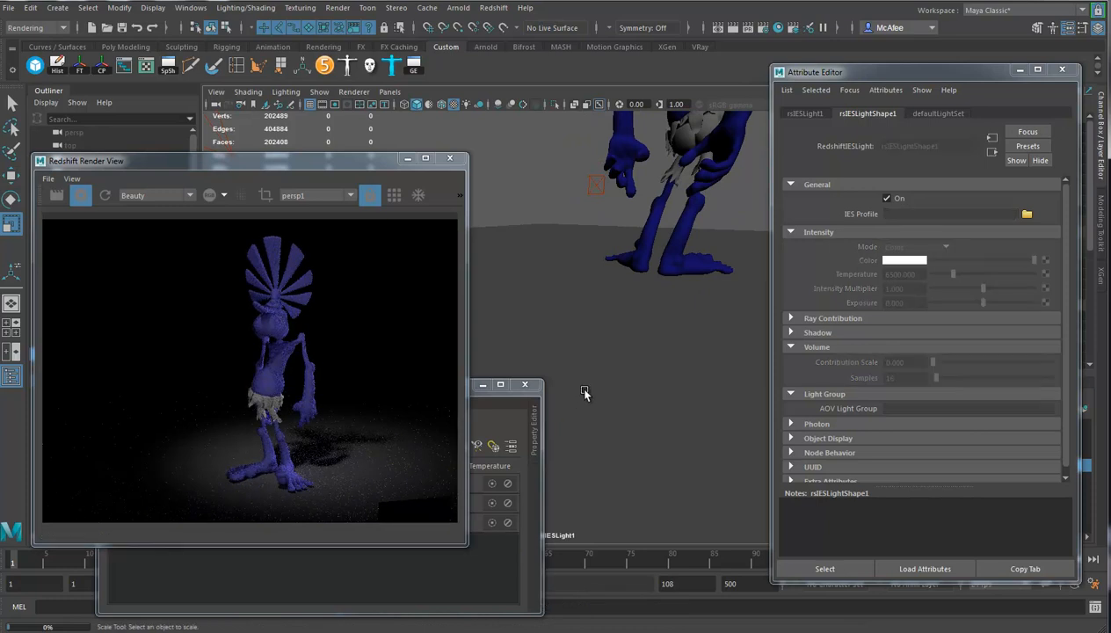
key(ctrl+z)
key(ctrl+z)
key(ctrl+z)
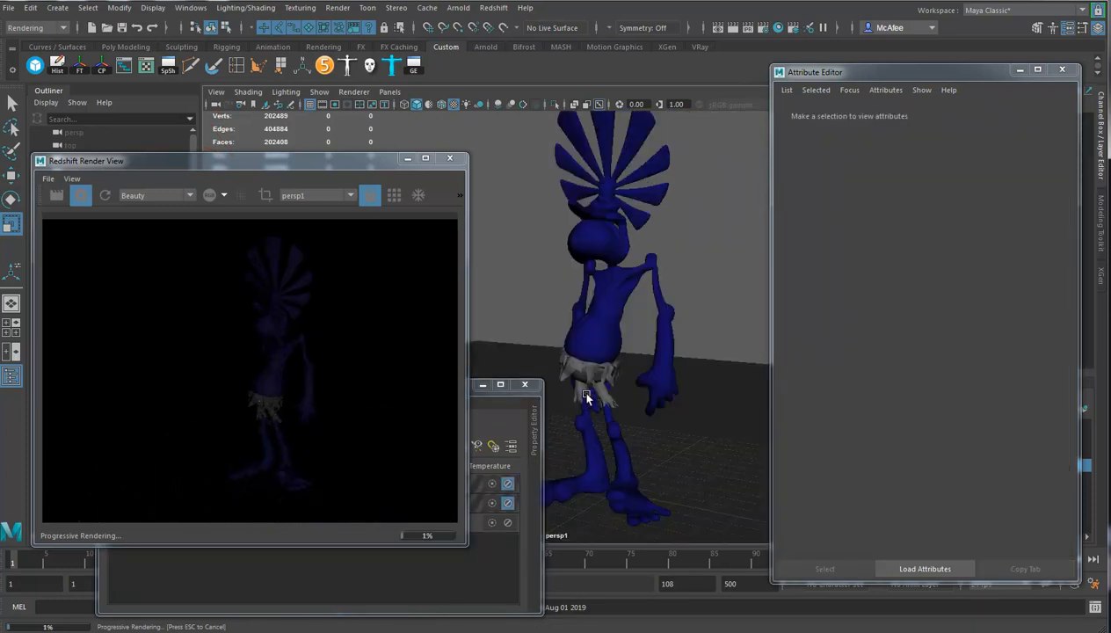
click(597, 393)
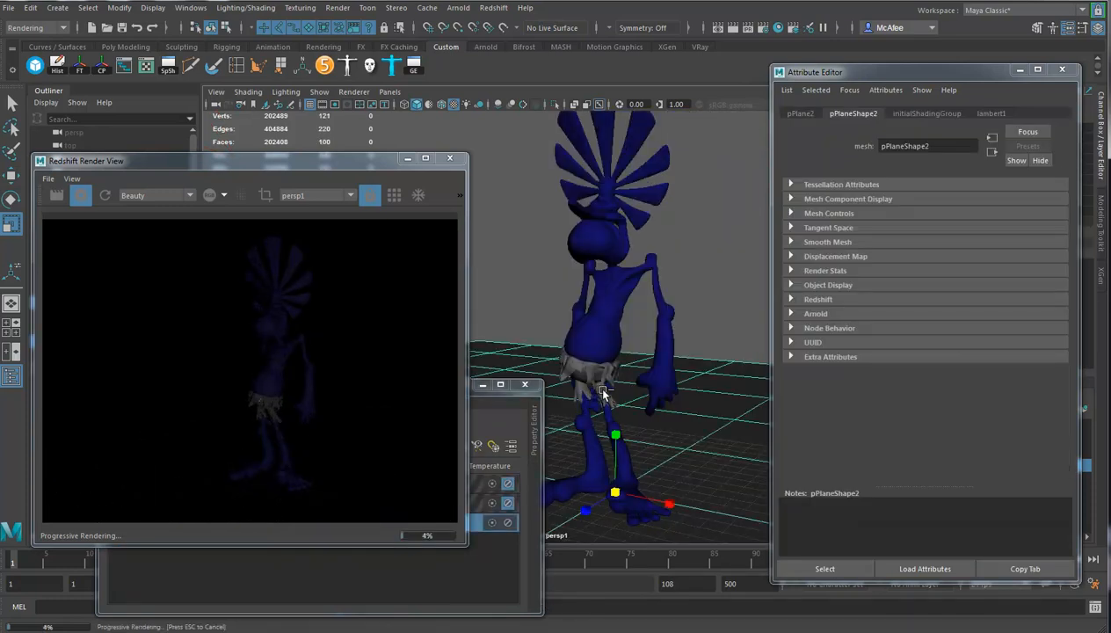
key(ctrl+z)
key(ctrl+z)
key(ctrl+z)
key(ctrl+z)
key(ctrl+z)
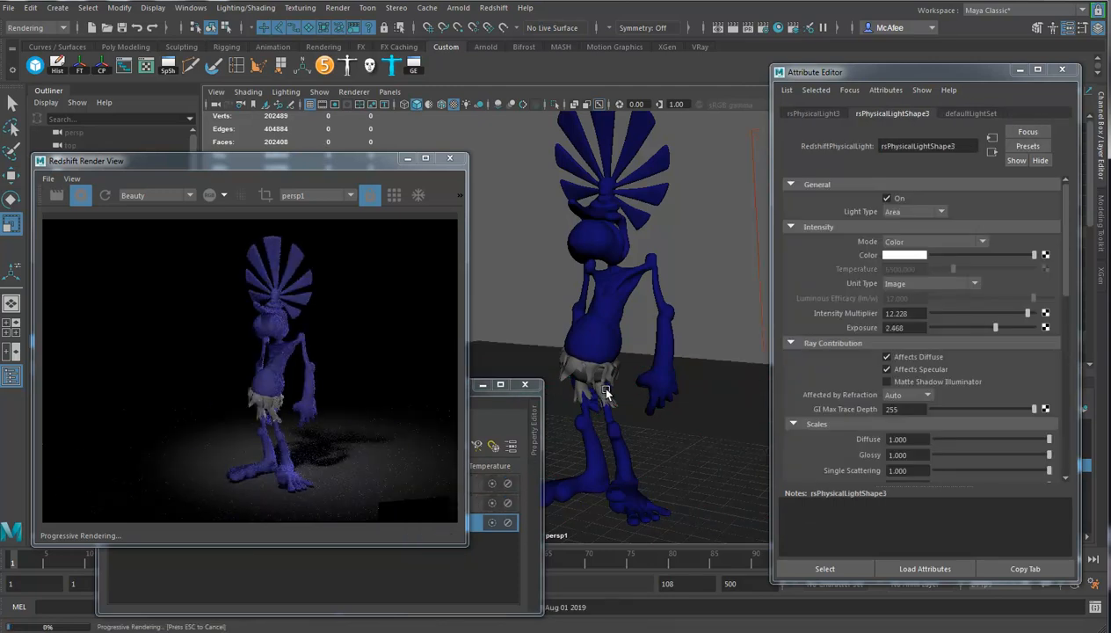
key(ctrl+z)
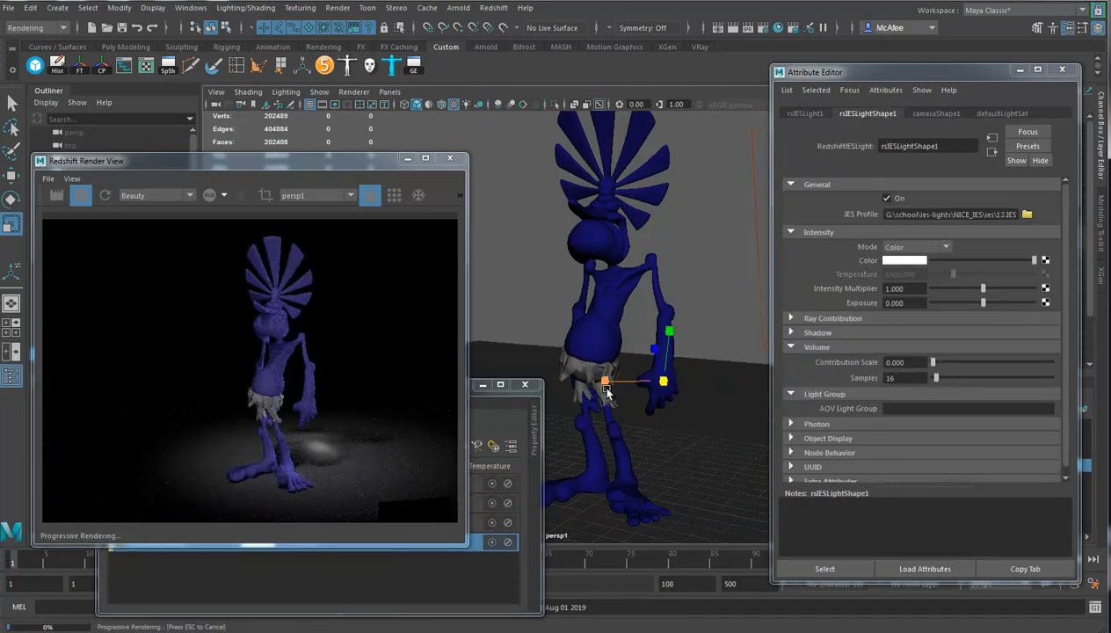
Look through the IES light and reposition it high above the character, aimed steeply down over the feathered head.
alt+drag(670, 385, 572, 413)
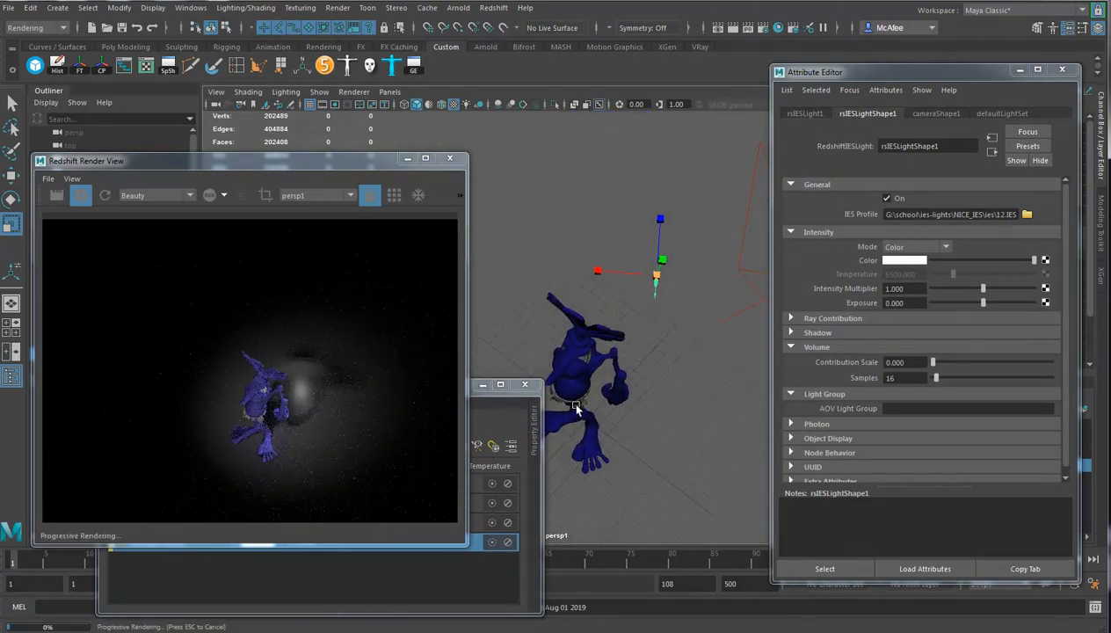
click(354, 92)
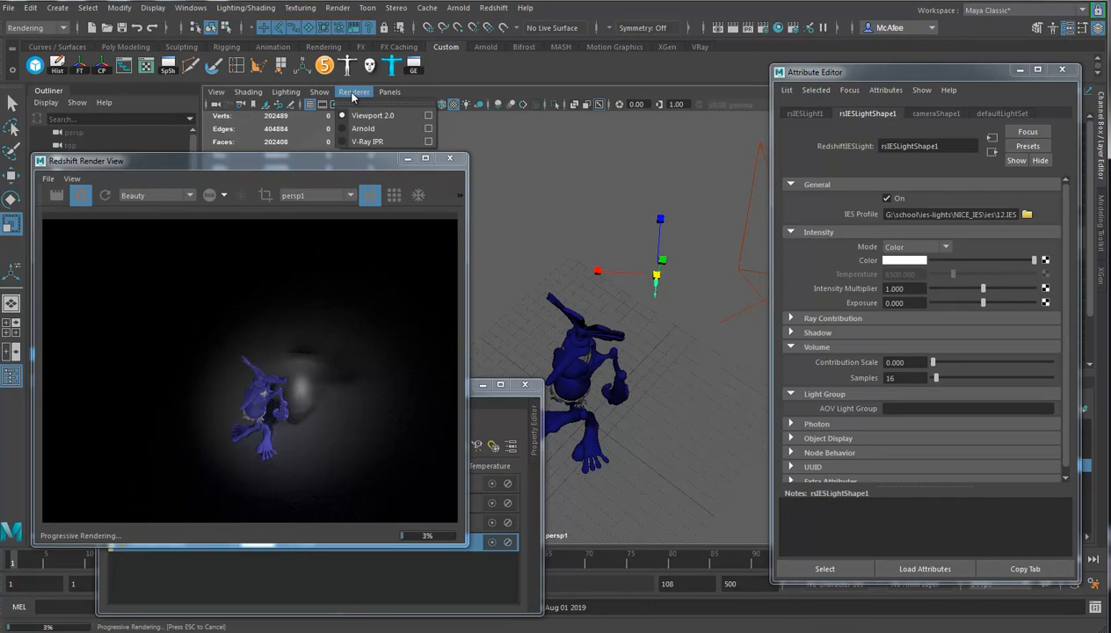
mouse_move(391, 92)
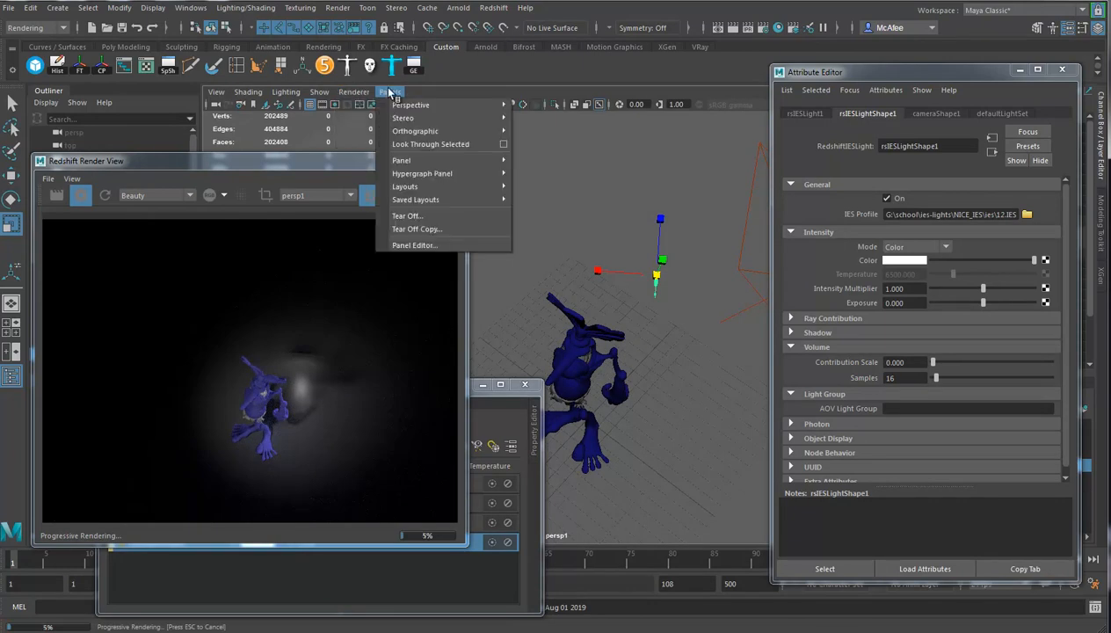
click(424, 144)
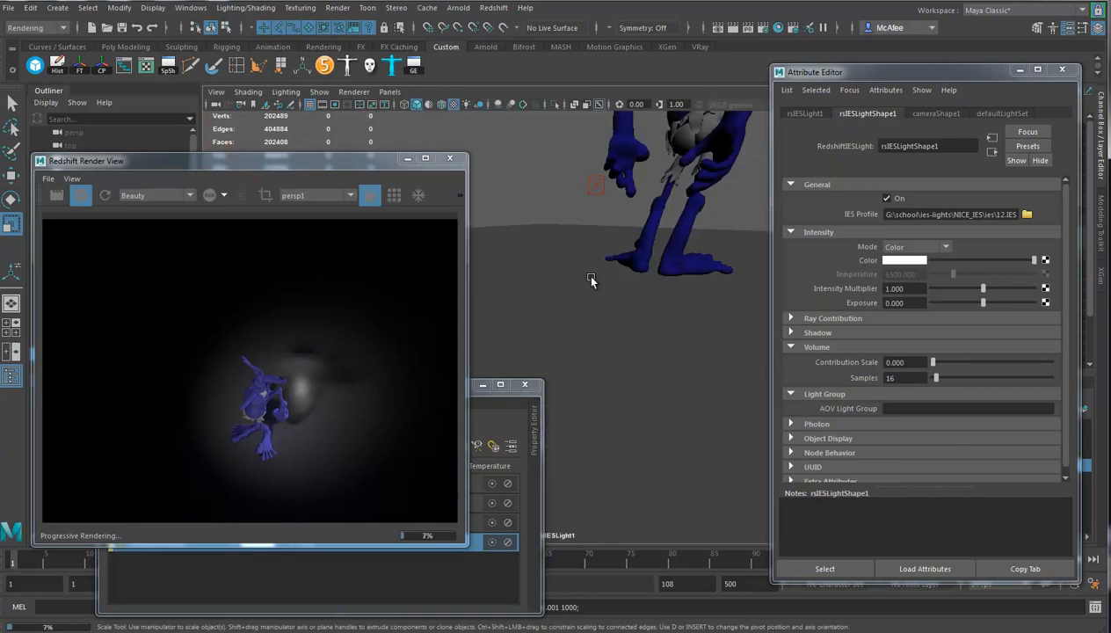
scroll(615, 291, up, 3)
alt+middle_drag(597, 369, 595, 397)
alt+middle_drag(625, 318, 583, 362)
alt+drag(582, 363, 588, 396)
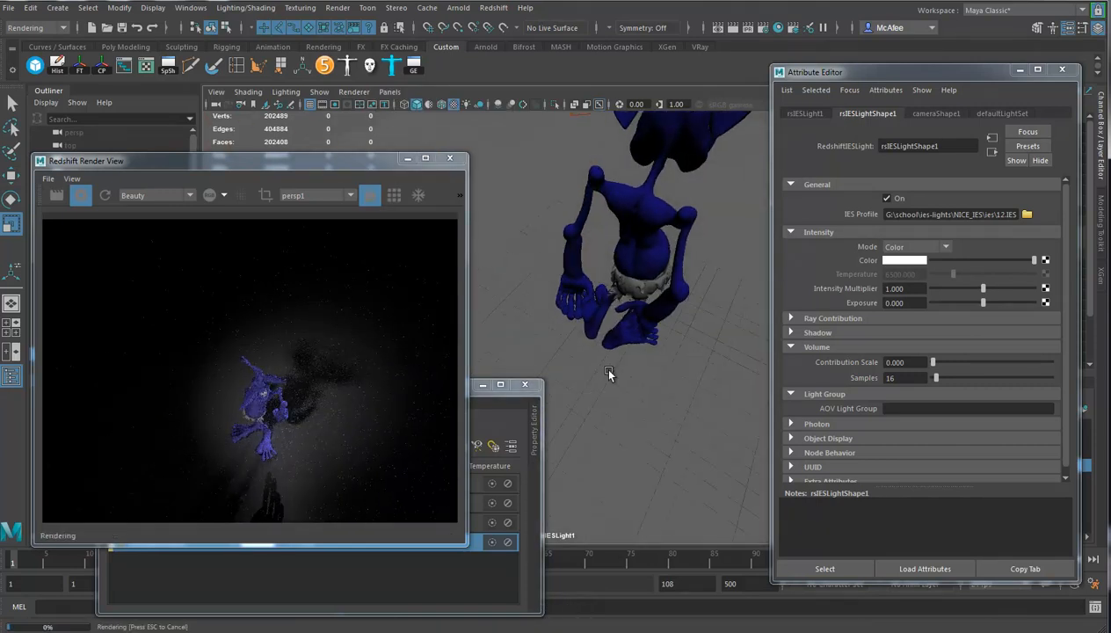
alt+middle_drag(633, 309, 619, 435)
alt+right_drag(635, 354, 506, 347)
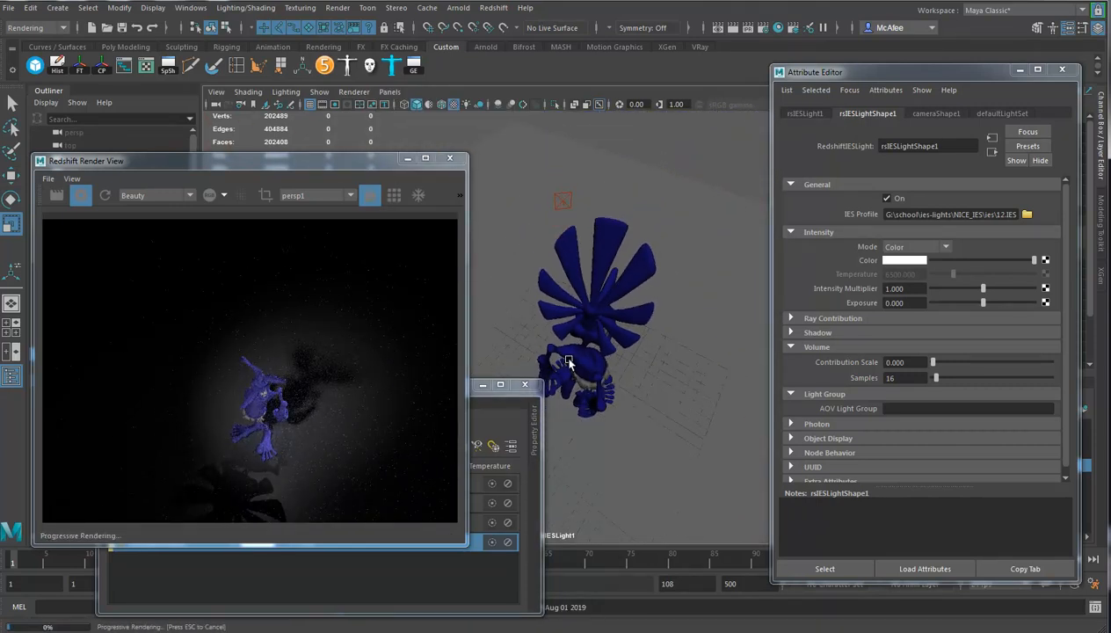
alt+drag(601, 384, 595, 396)
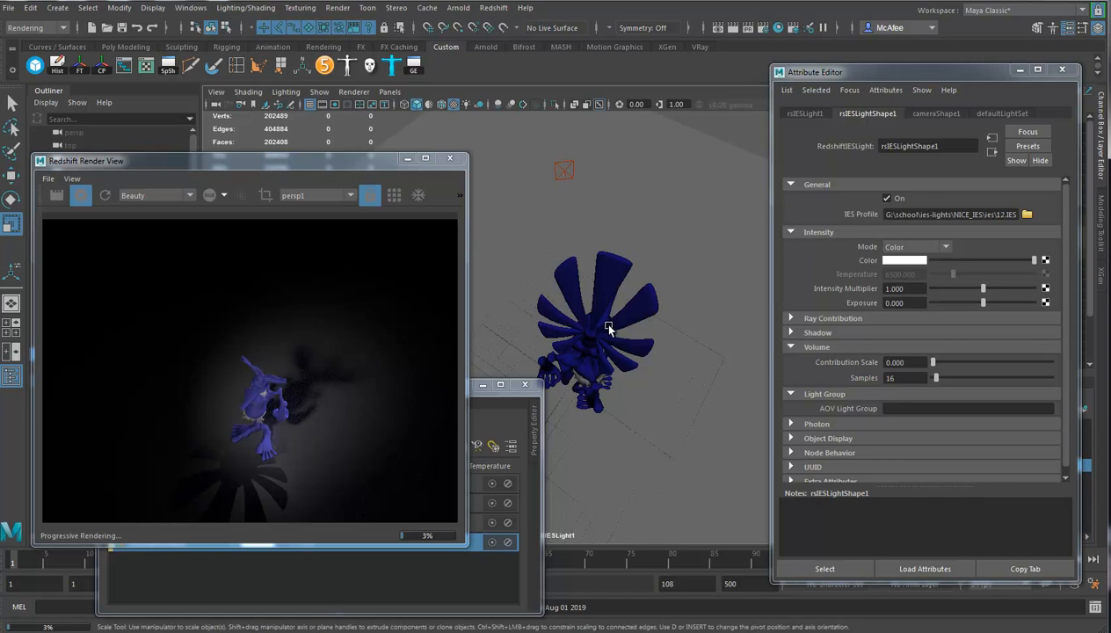
Return the viewport to the persp1 camera and frame the full character standing on the floor.
key(space)
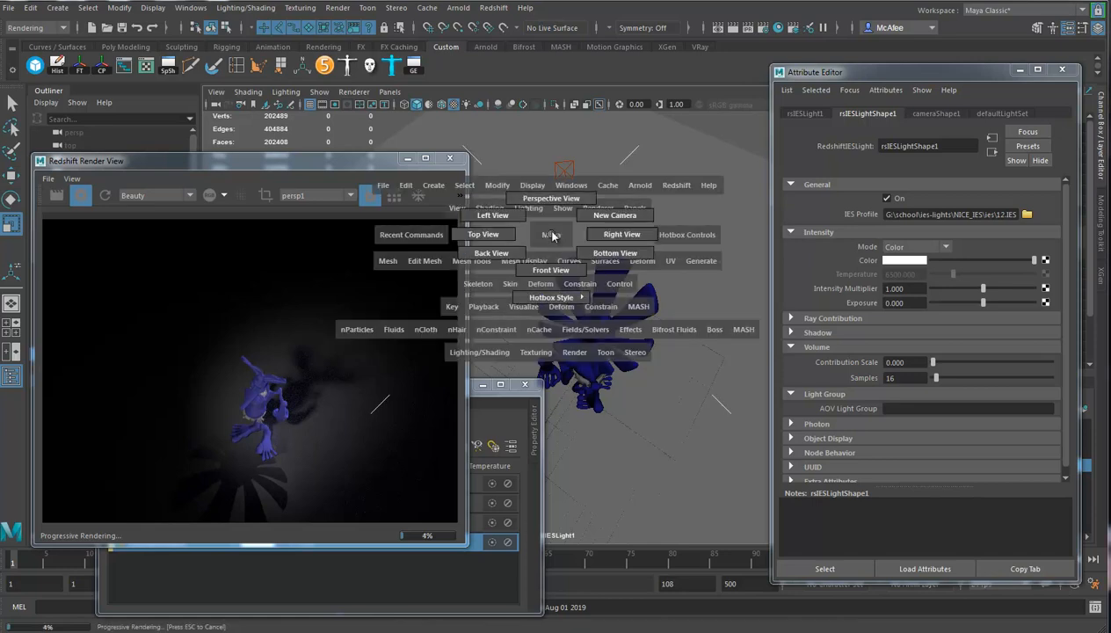
click(388, 92)
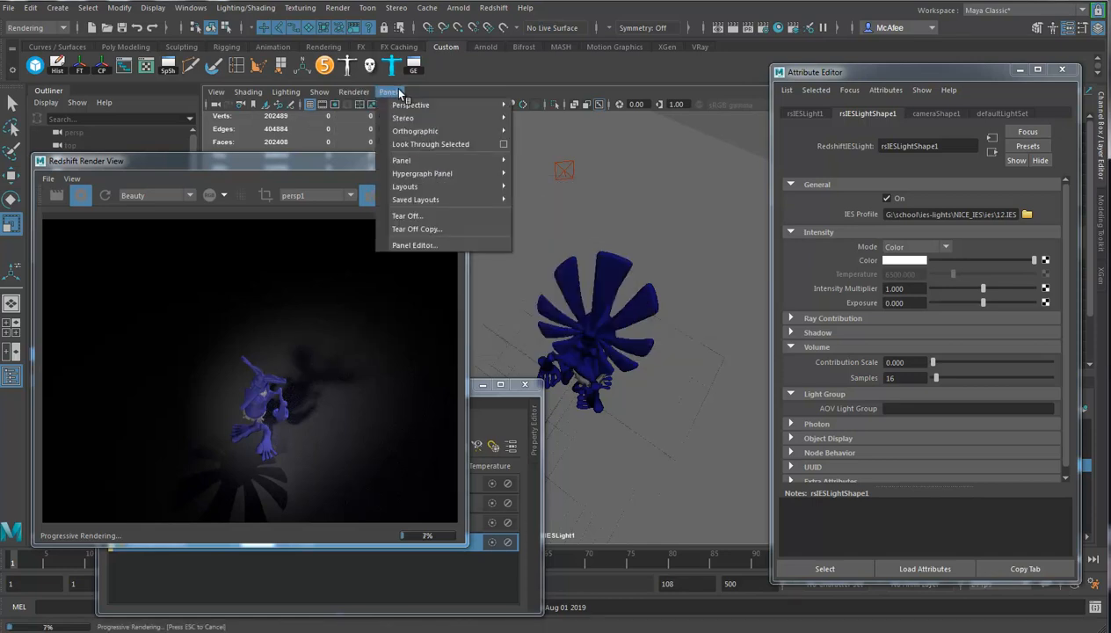
mouse_move(484, 106)
click(540, 130)
alt+drag(659, 414, 666, 362)
alt+right_drag(665, 362, 779, 373)
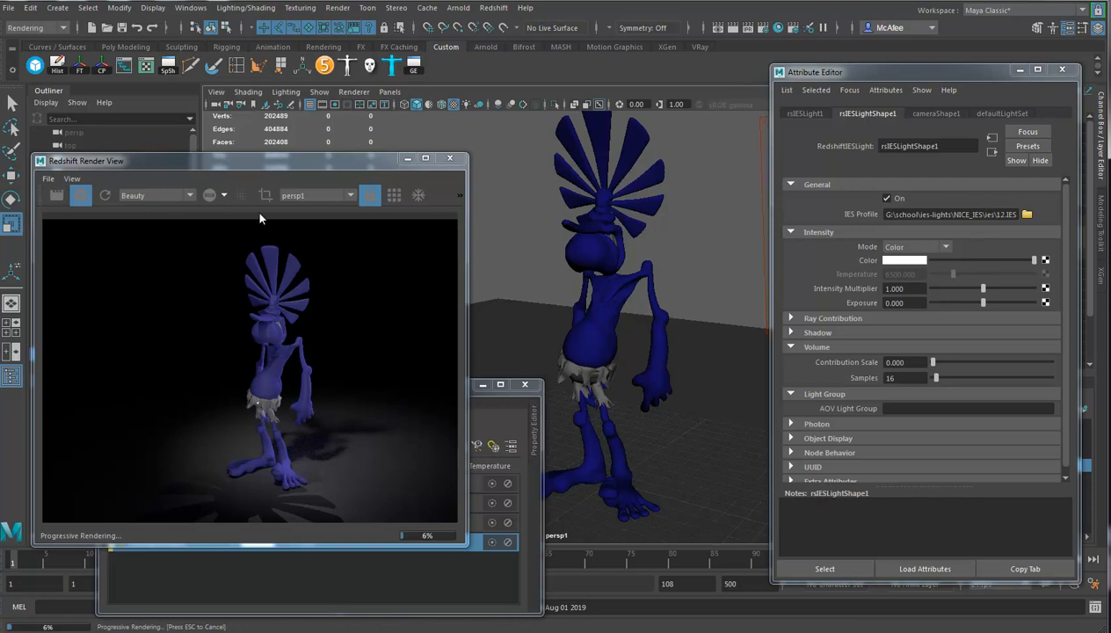
Add a RedshiftVolumeScattering node as the atmosphere in the Redshift output render settings.
click(763, 28)
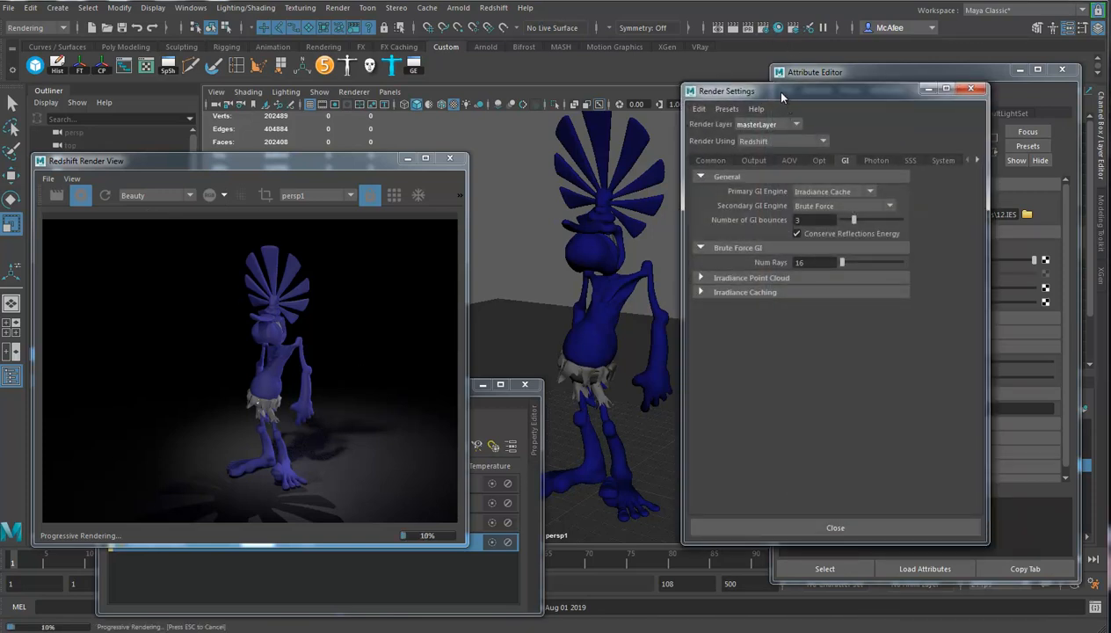
drag(781, 97, 674, 91)
click(634, 153)
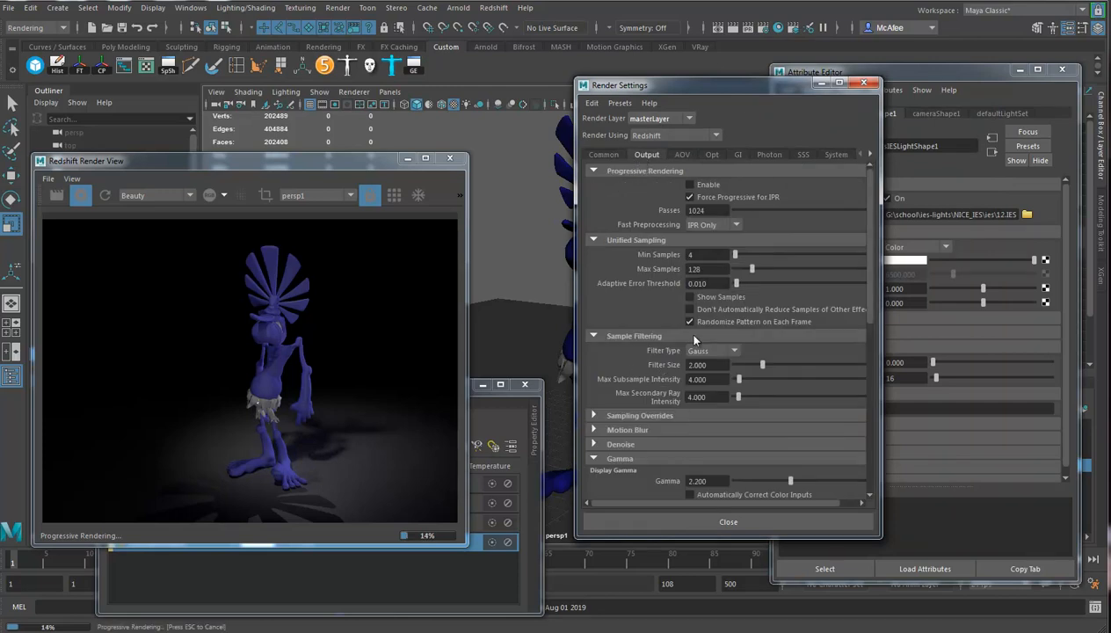
scroll(700, 380, down, 6)
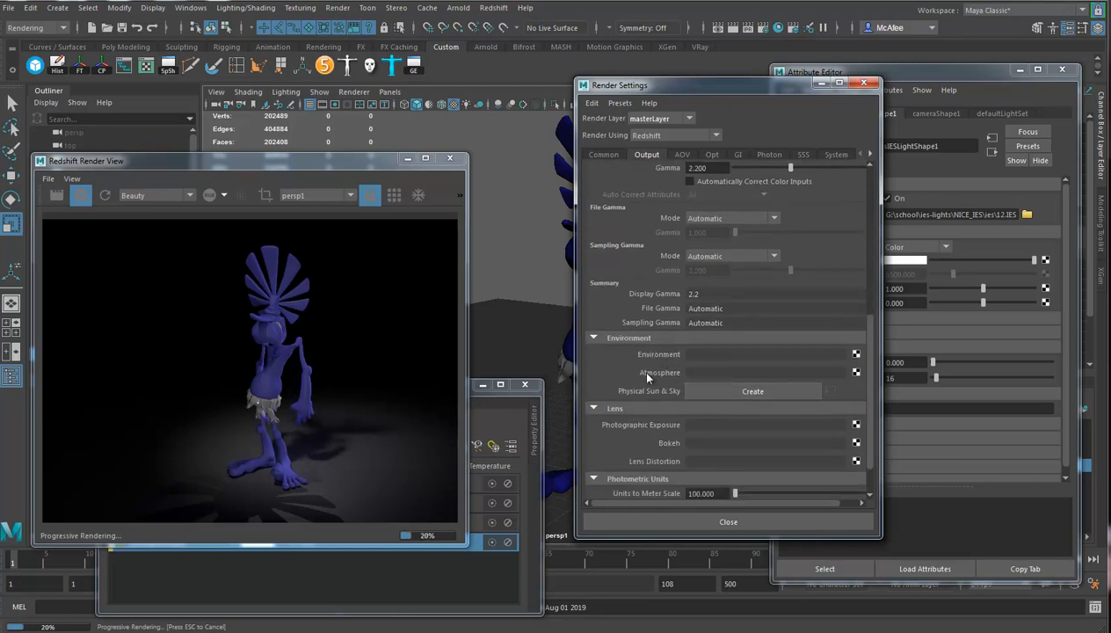
right_click(856, 374)
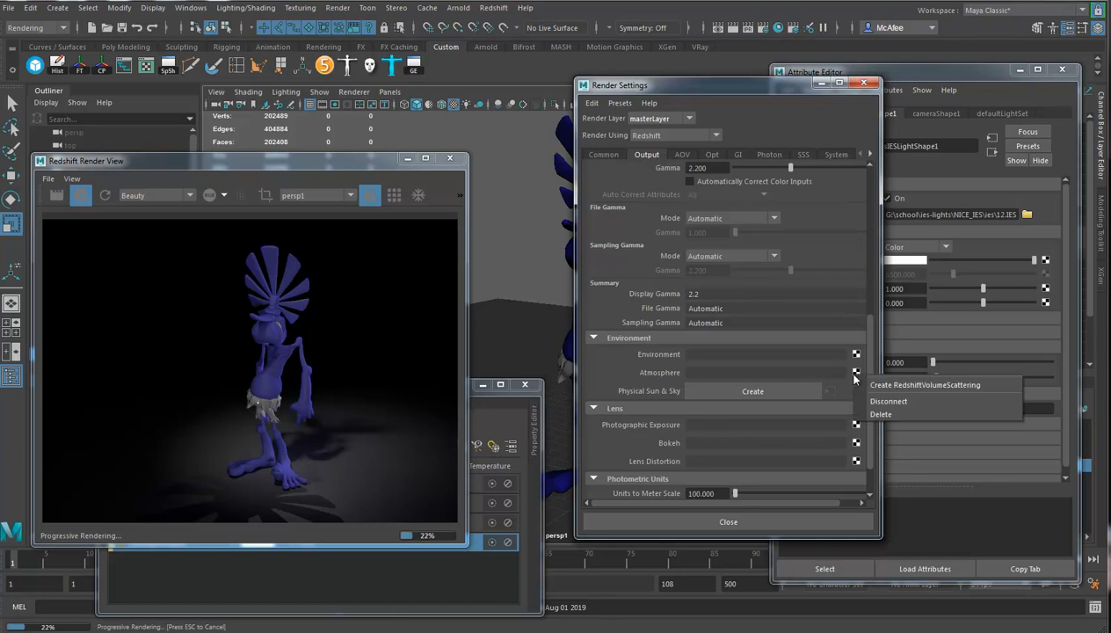
click(889, 385)
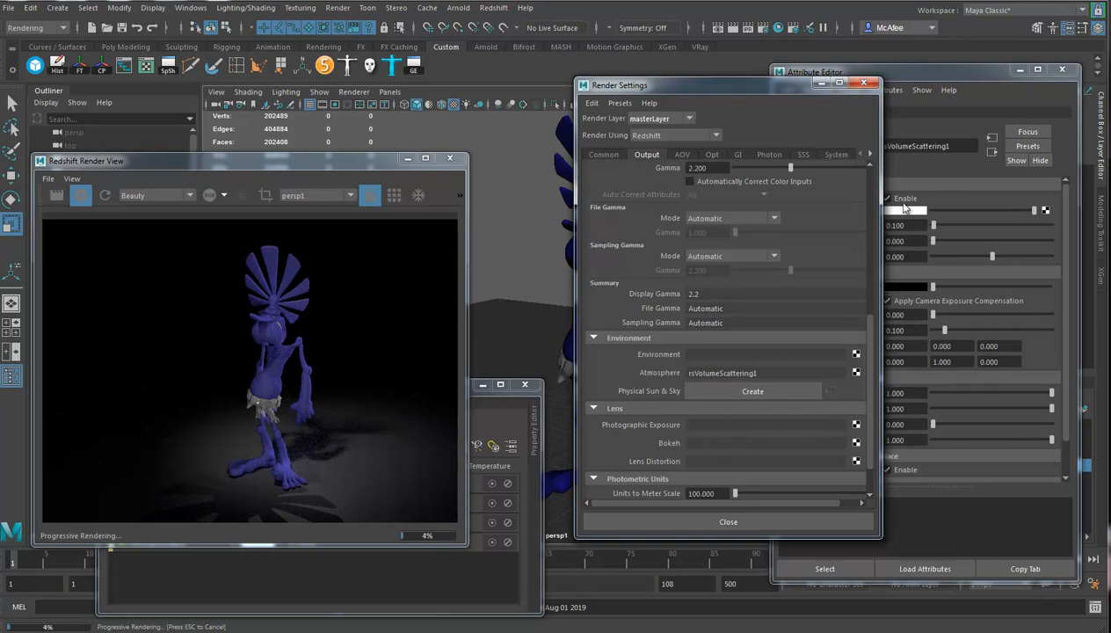
Select the IES light and set its volume contribution scale to 1.000 and its volume samples to 128.
drag(785, 92, 645, 97)
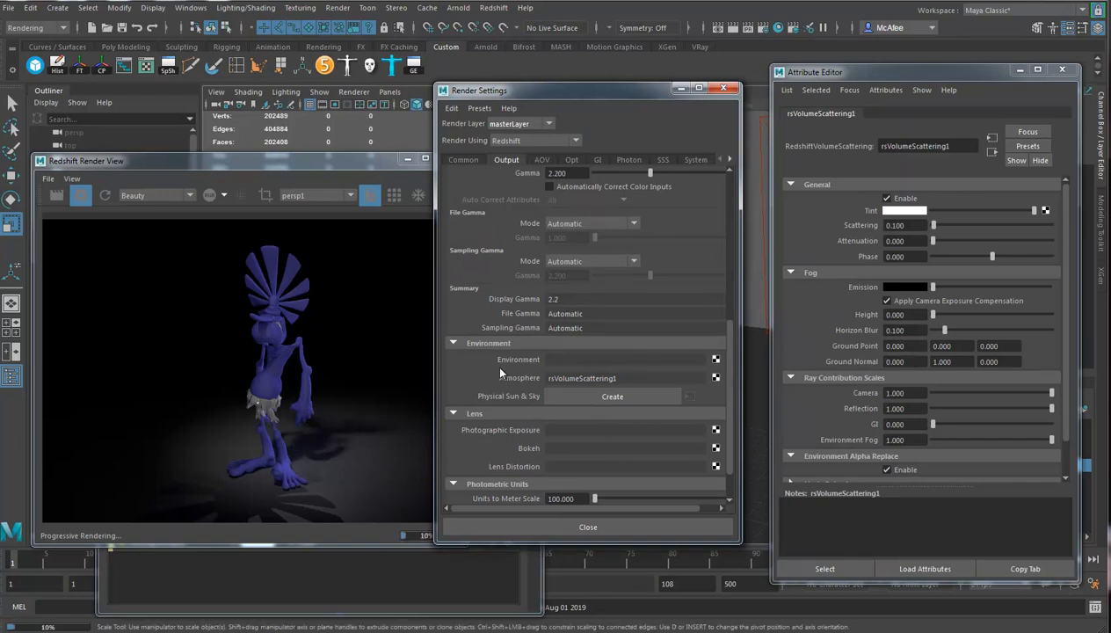
drag(546, 94, 594, 86)
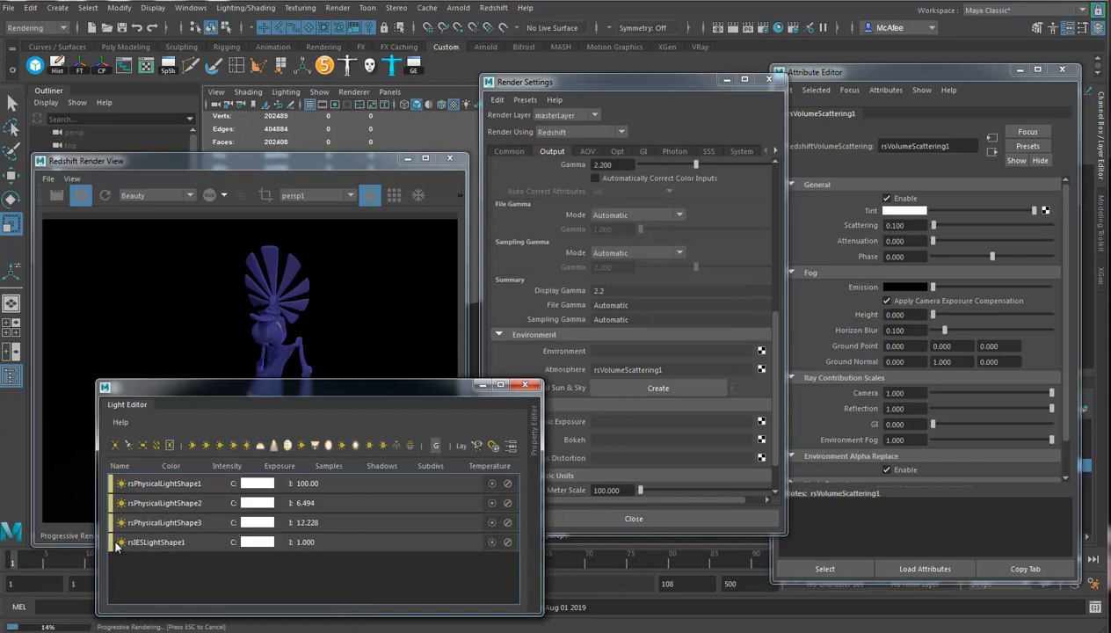
click(115, 543)
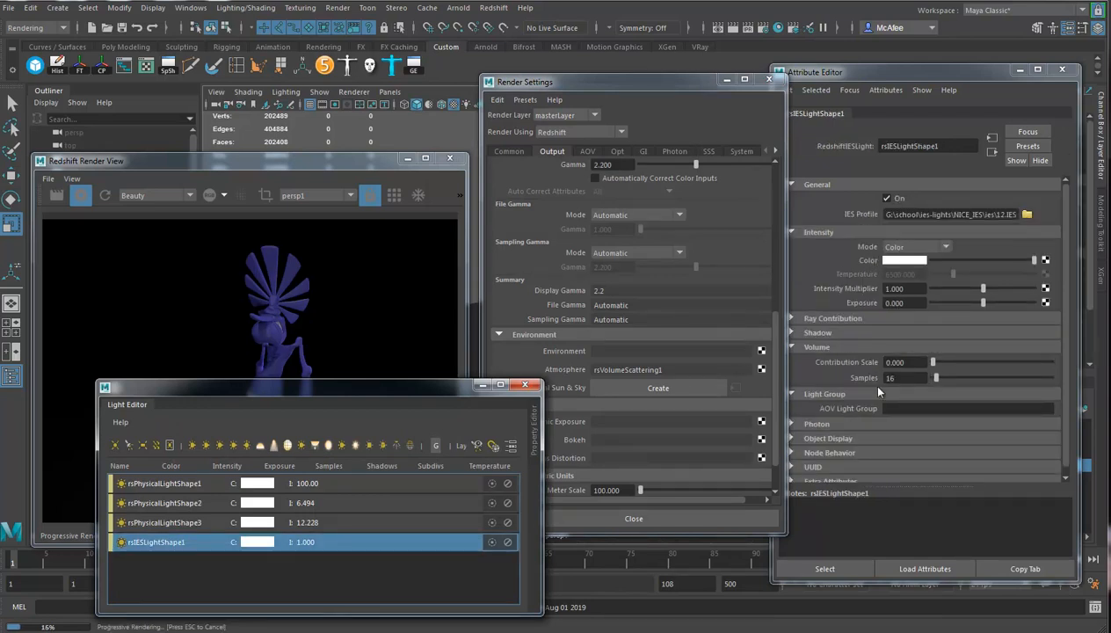
click(947, 74)
click(344, 163)
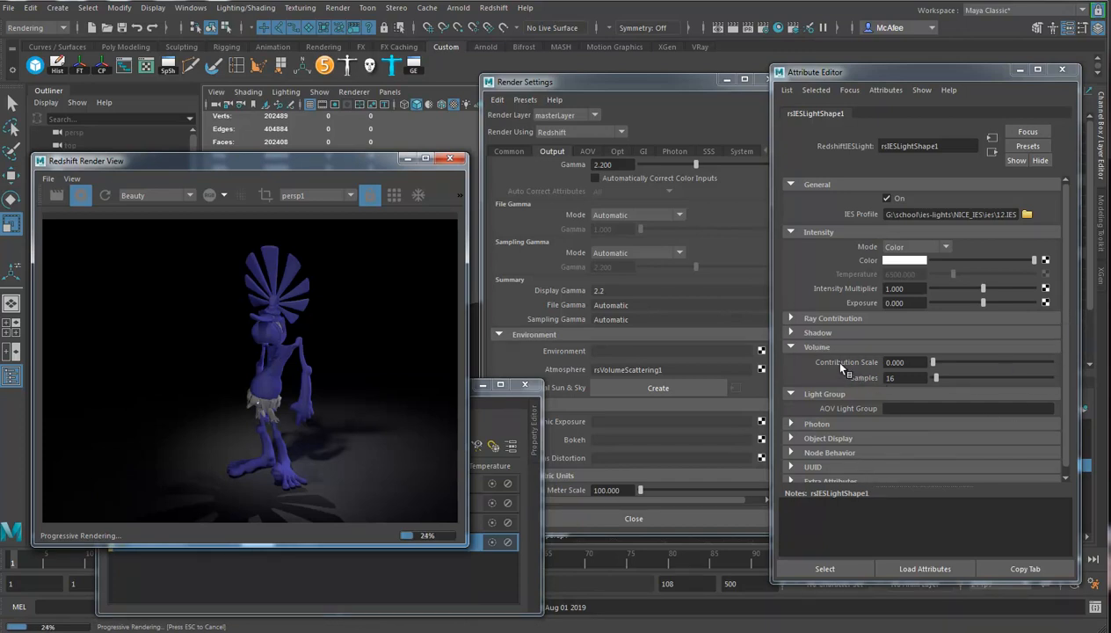
drag(935, 366, 1012, 362)
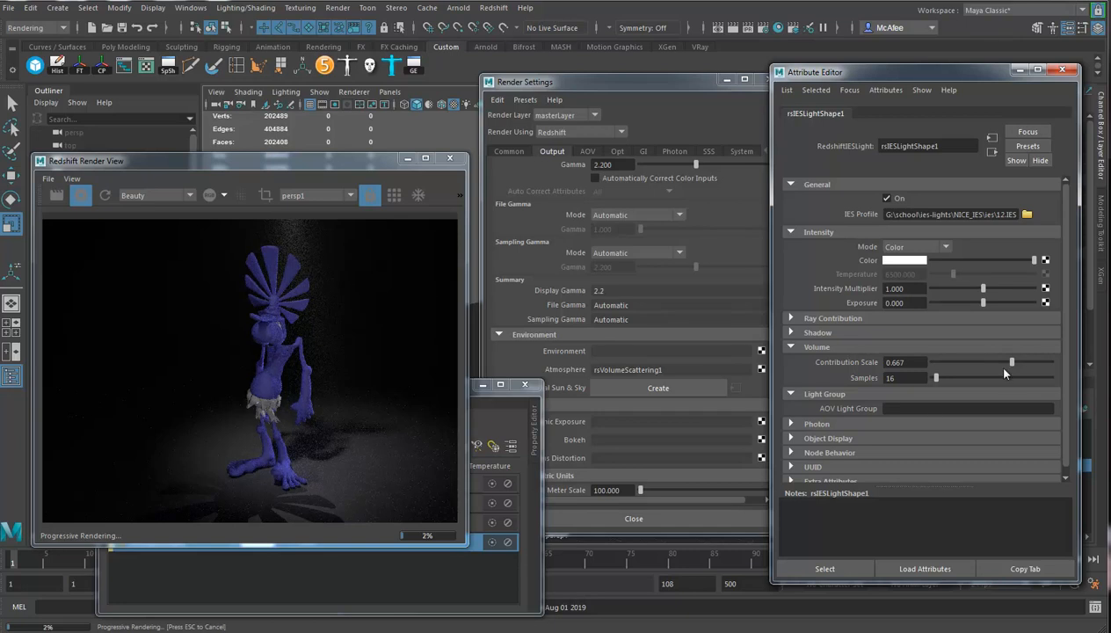
drag(1011, 362, 1052, 362)
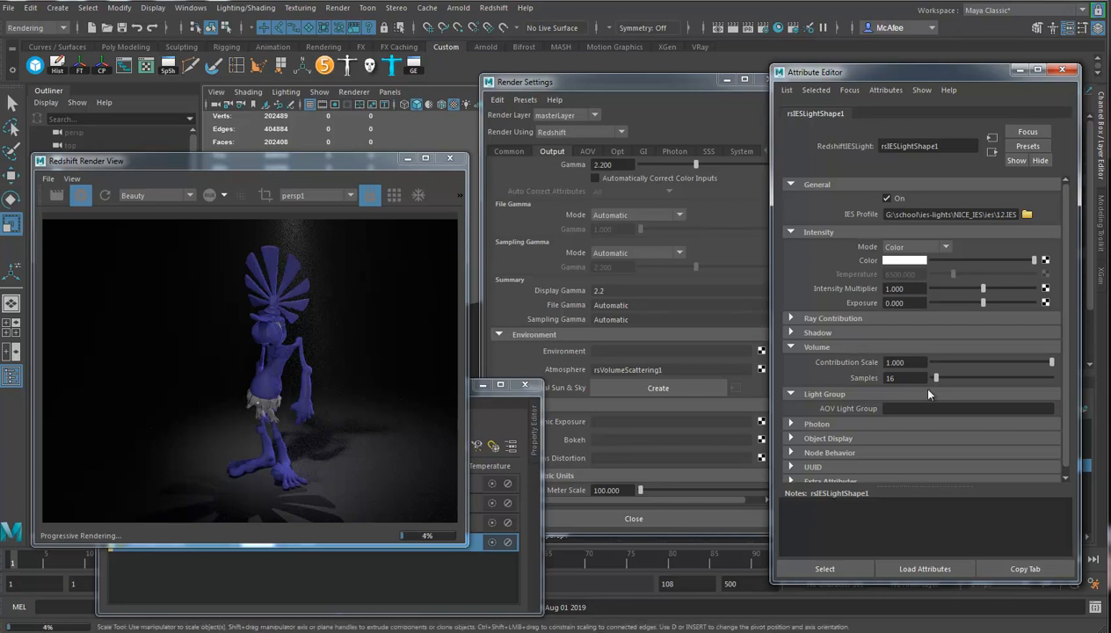
double_click(911, 378)
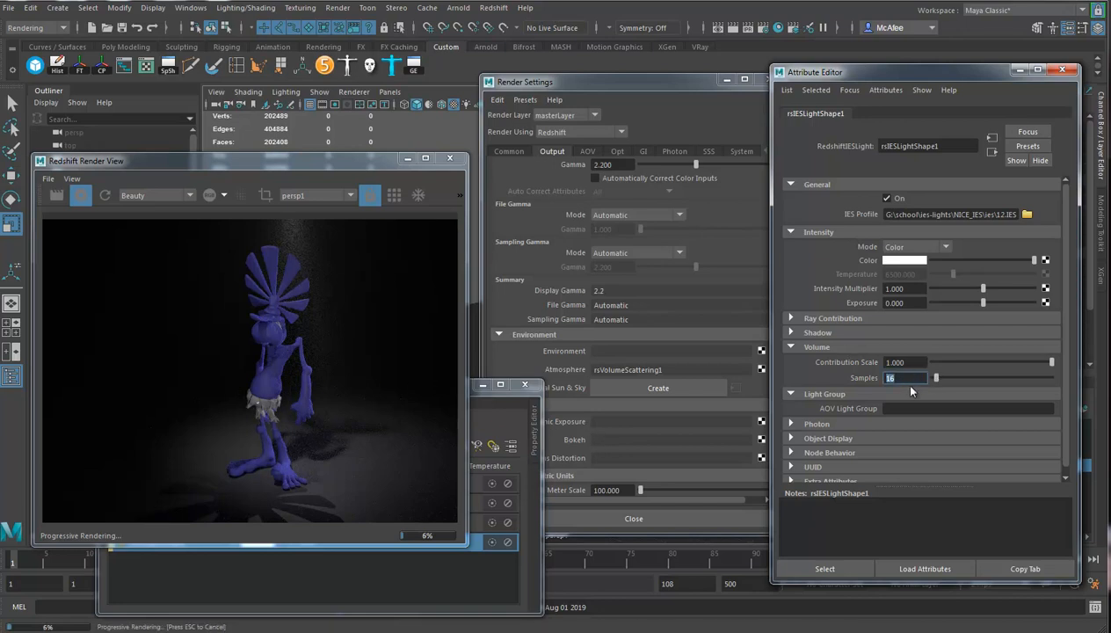
text(128)
key(Return)
Look through the IES light again and fine-tune its distance and downward aim at the character.
drag(592, 83, 905, 111)
click(390, 91)
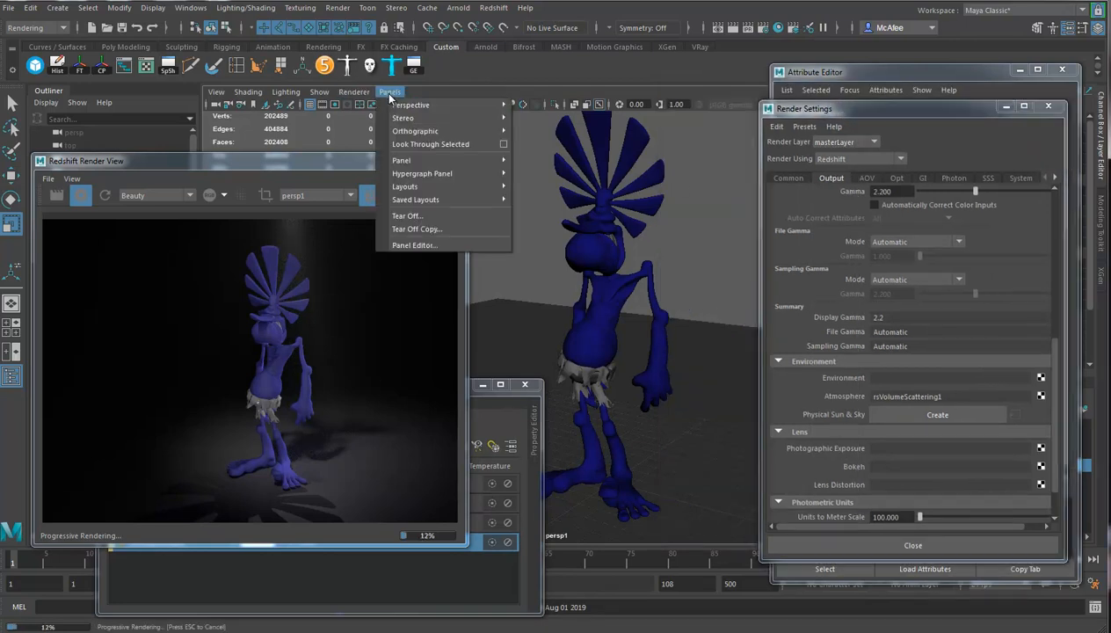
click(418, 143)
alt+drag(646, 308, 563, 245)
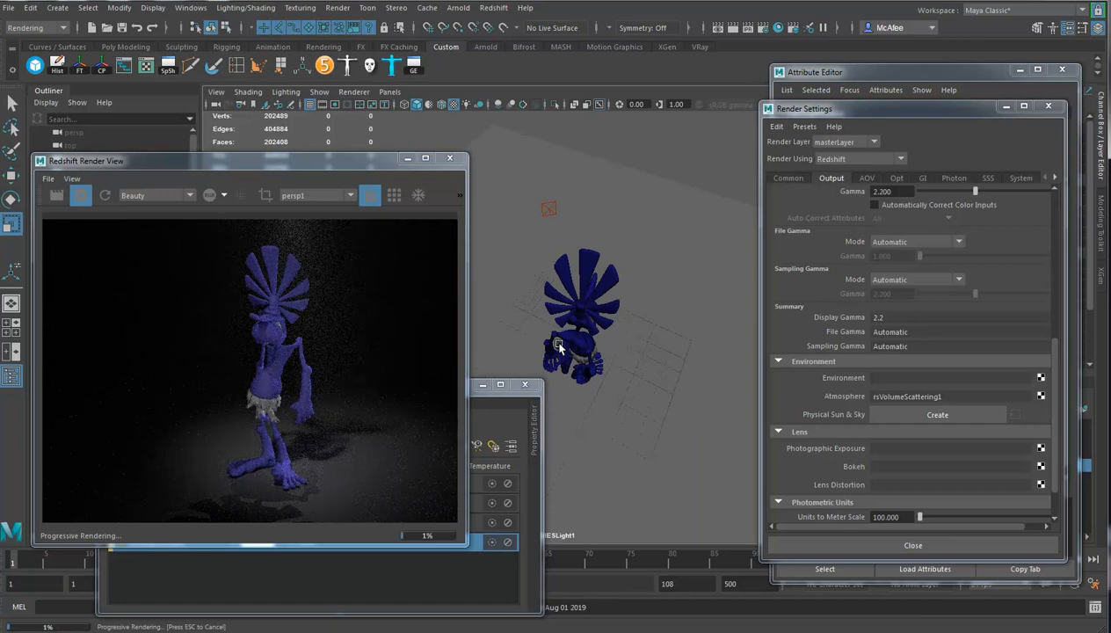
alt+drag(606, 369, 615, 341)
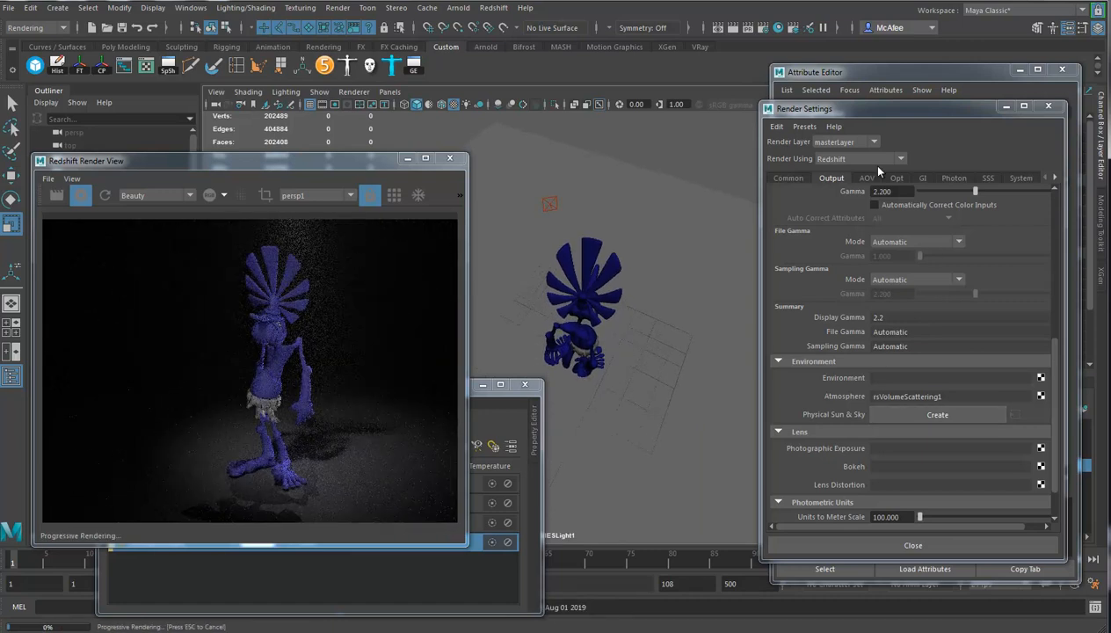
Raise the IES light's exposure to 3.247 and its volume samples to the slider maximum.
click(860, 77)
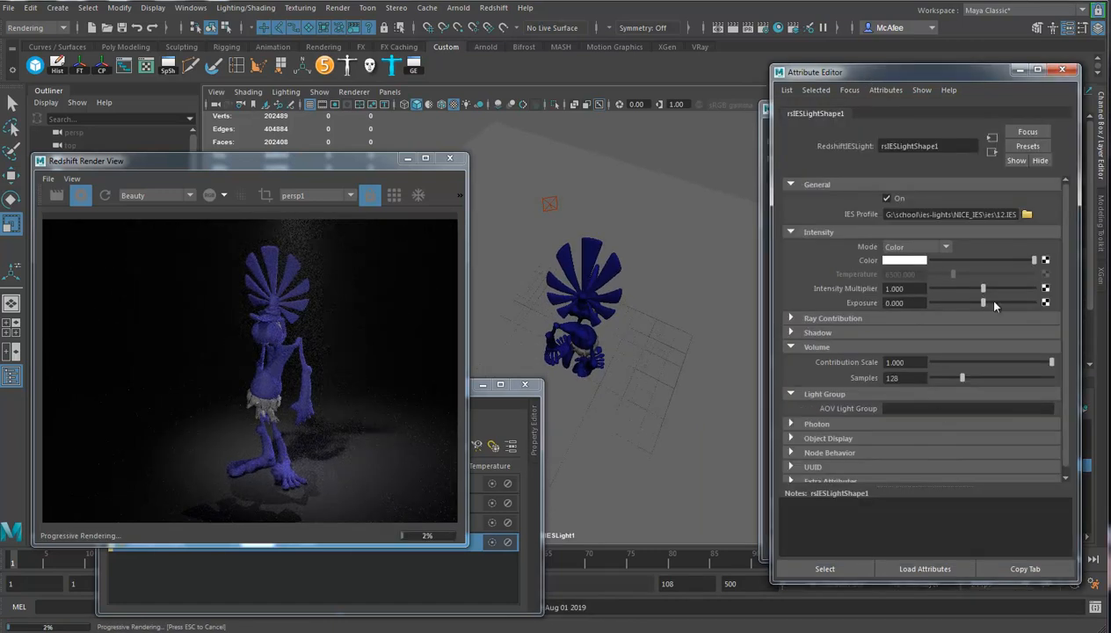
drag(995, 303, 999, 303)
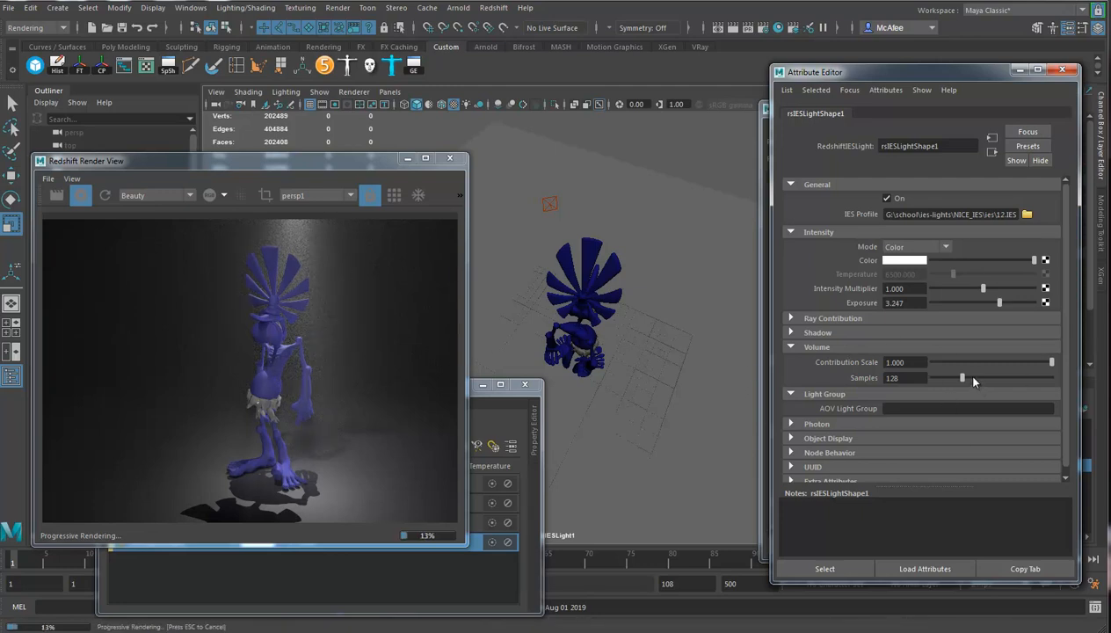
drag(970, 379, 1052, 378)
Open the attributes of the rsVolumeScattering1 atmosphere node from the render settings.
drag(873, 79, 929, 91)
click(804, 105)
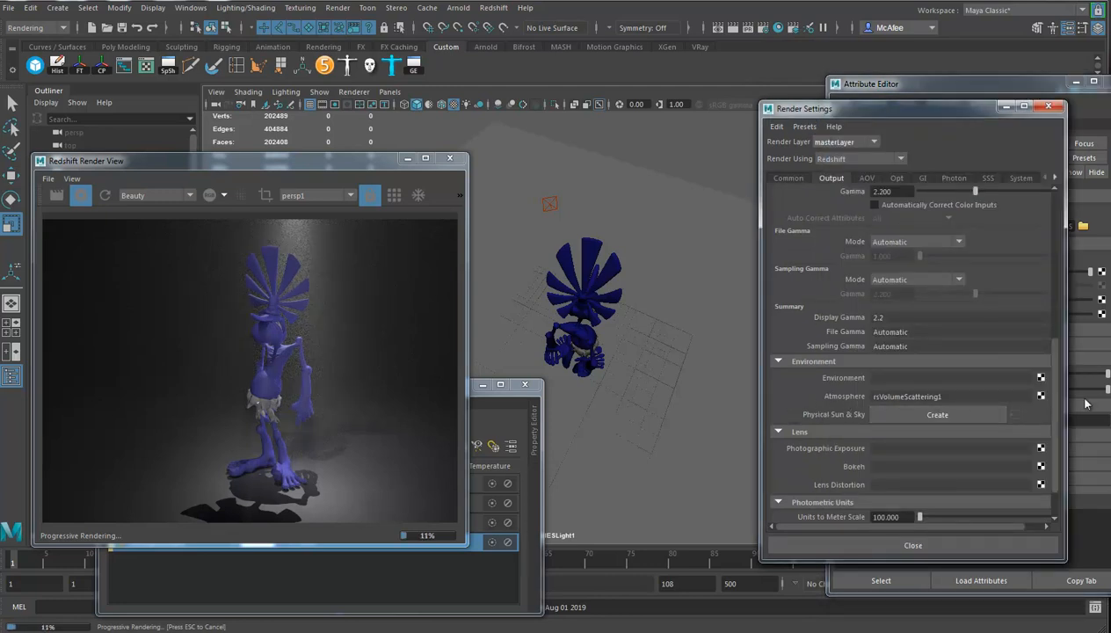
right_click(1041, 396)
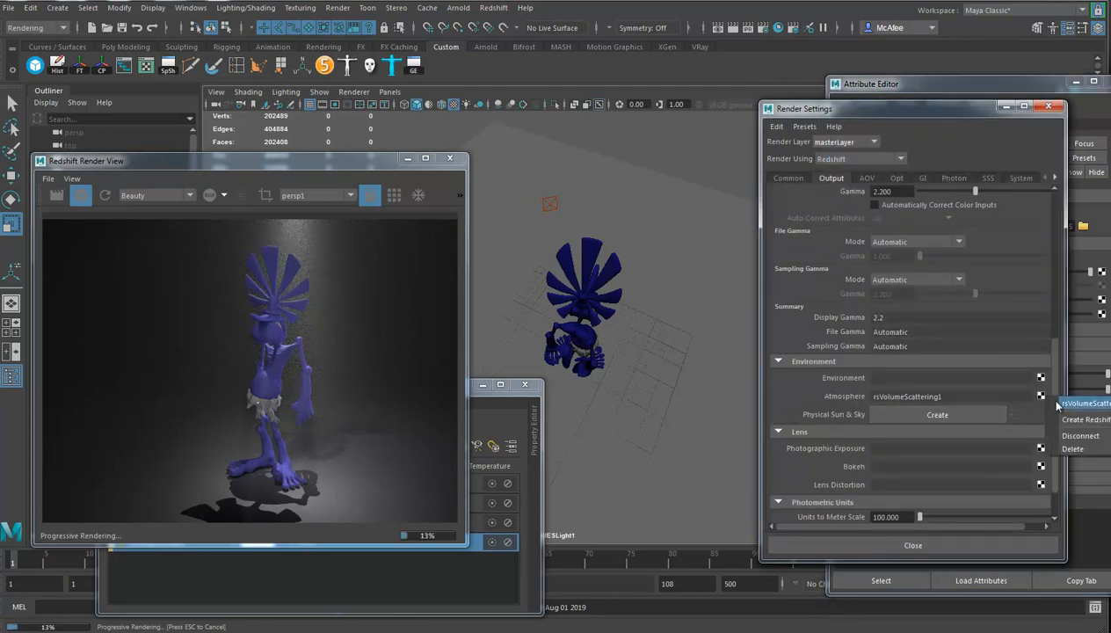
click(1092, 405)
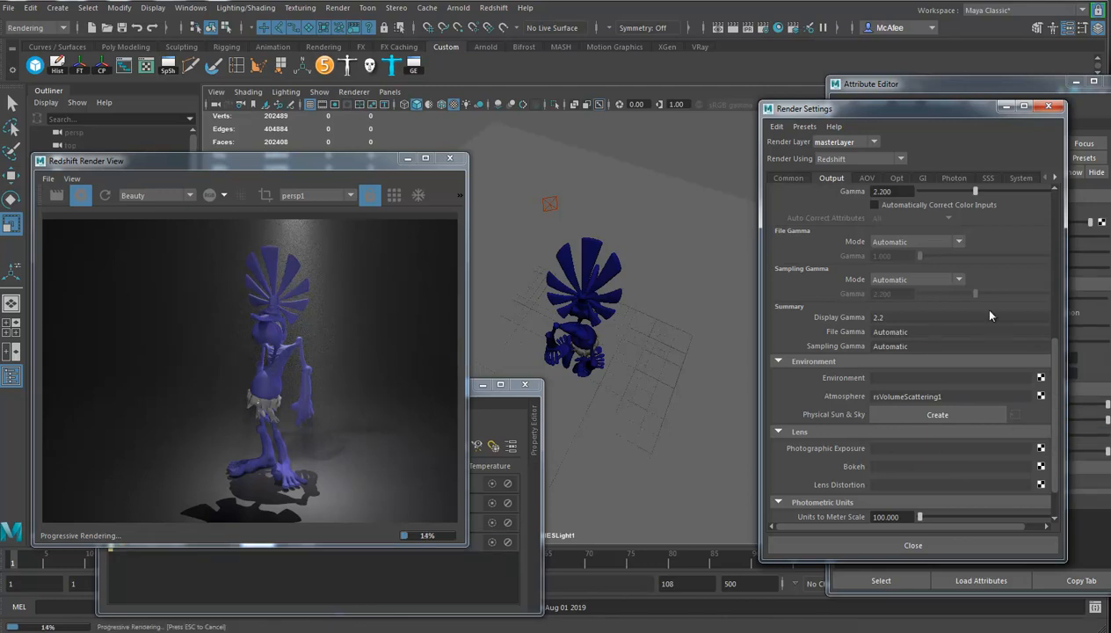
click(920, 95)
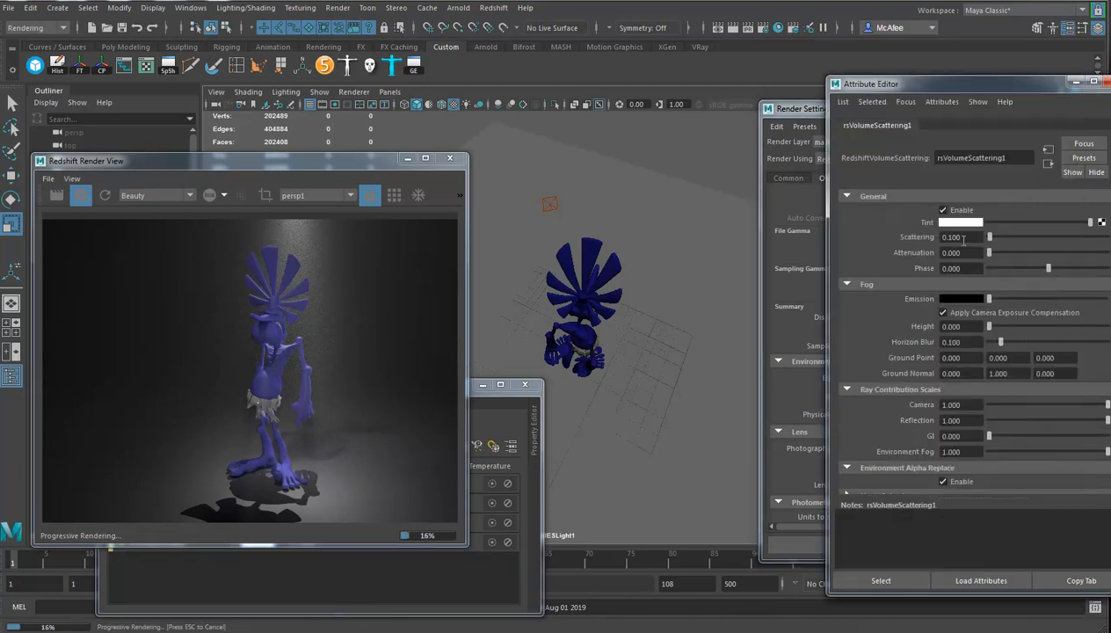
Try a grey and a yellow tint on the volume scattering and reset the tint to white.
drag(1090, 223, 1065, 224)
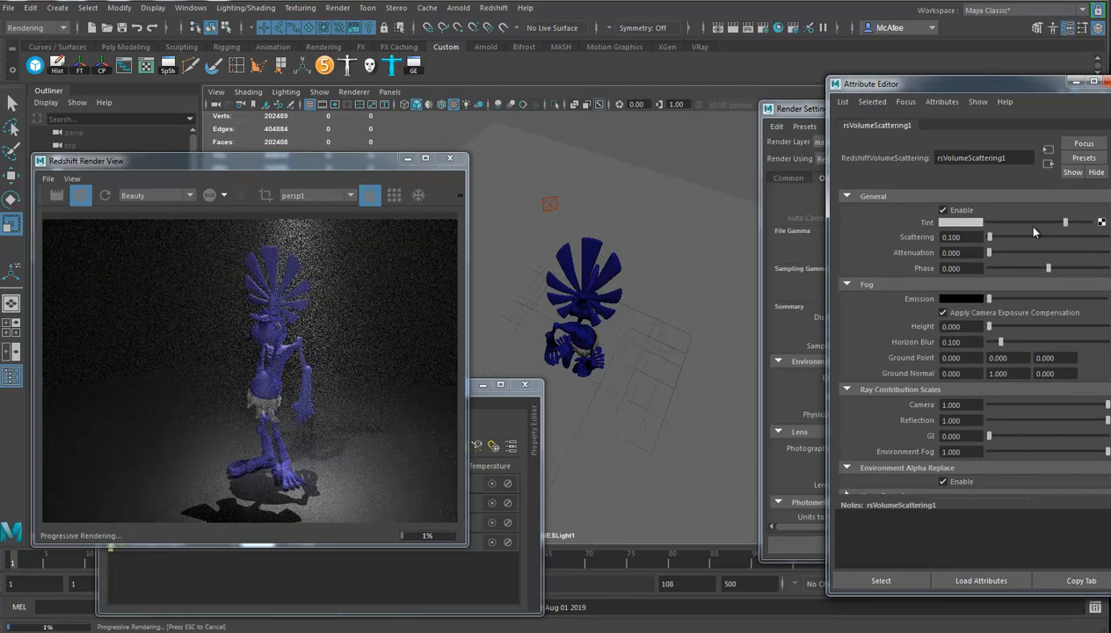
click(960, 223)
click(927, 187)
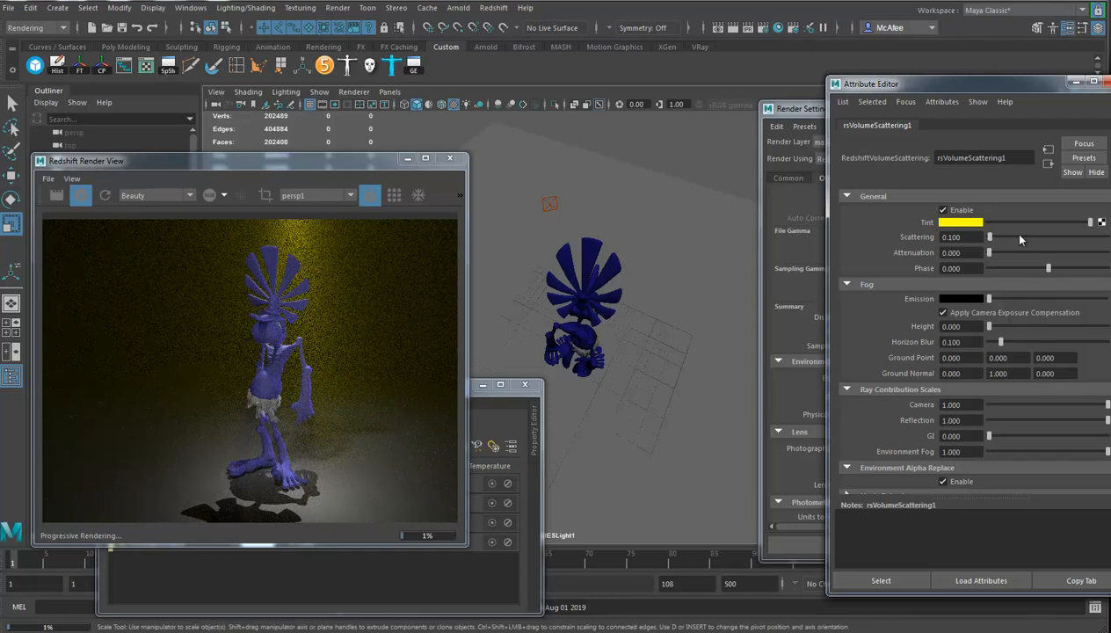
right_click(927, 226)
click(928, 226)
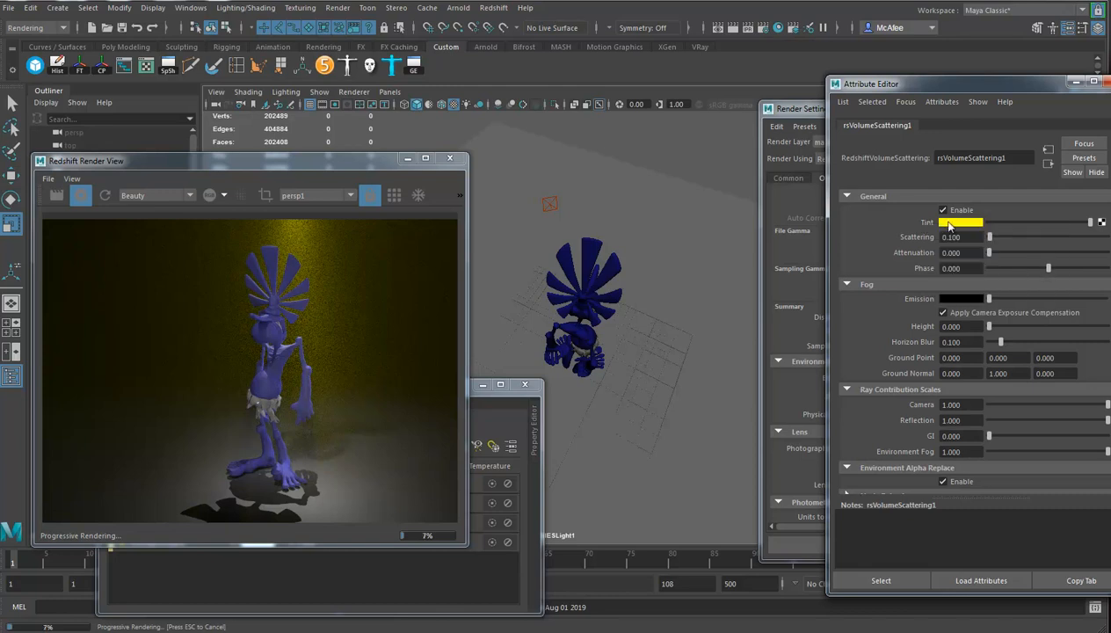
click(947, 220)
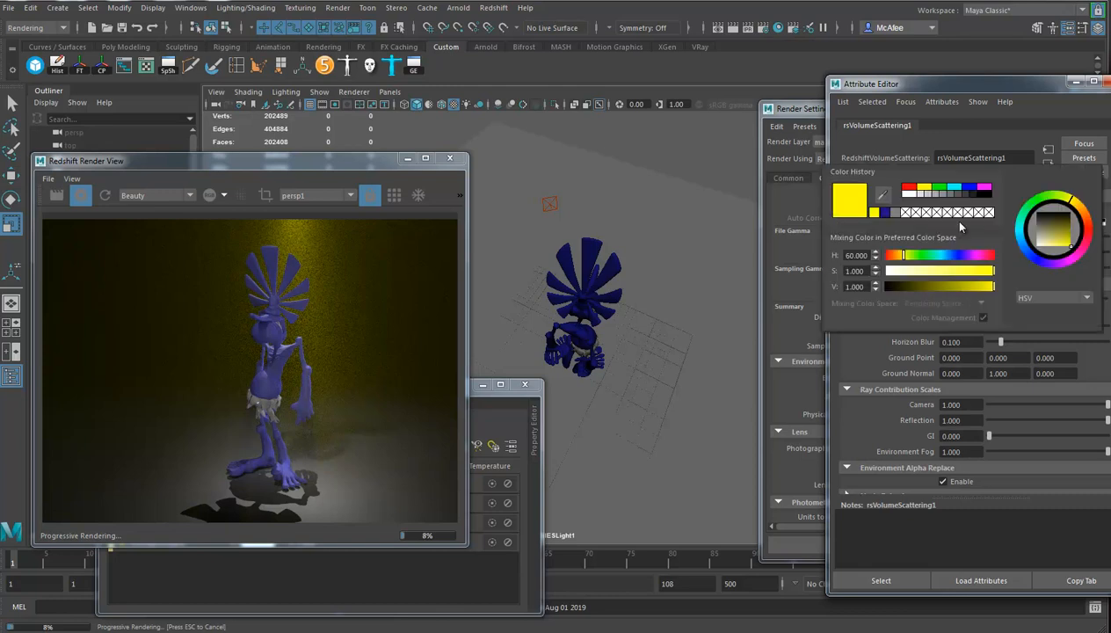
click(906, 194)
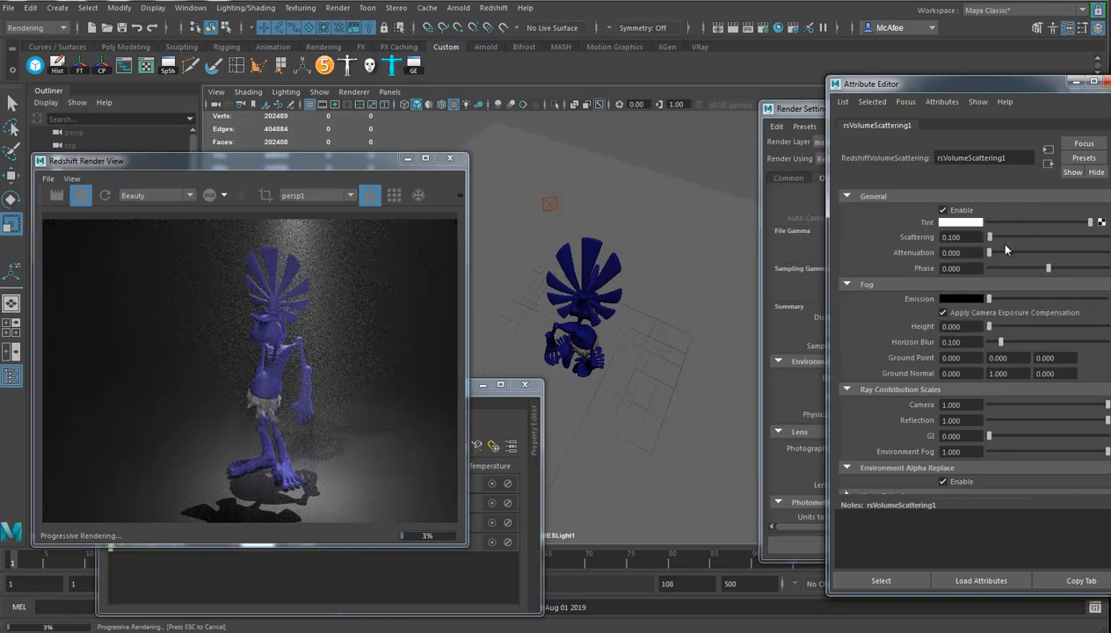
Map a Solid Fractal 3D texture to the volume scattering tint and scale its 3D placement uniformly to 2.474.
click(1103, 223)
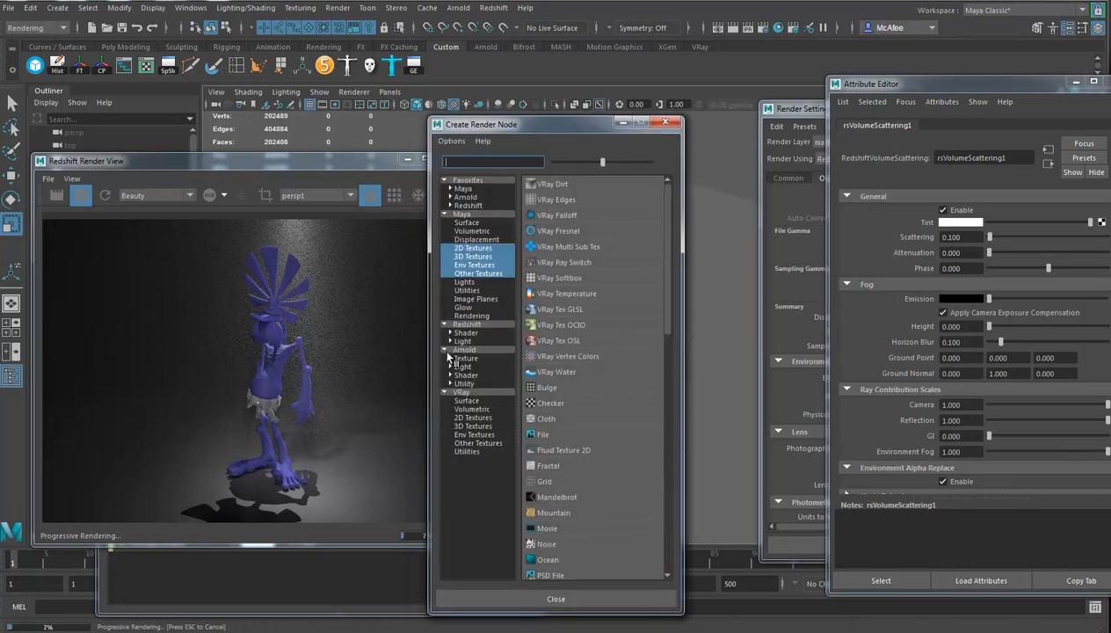
click(472, 257)
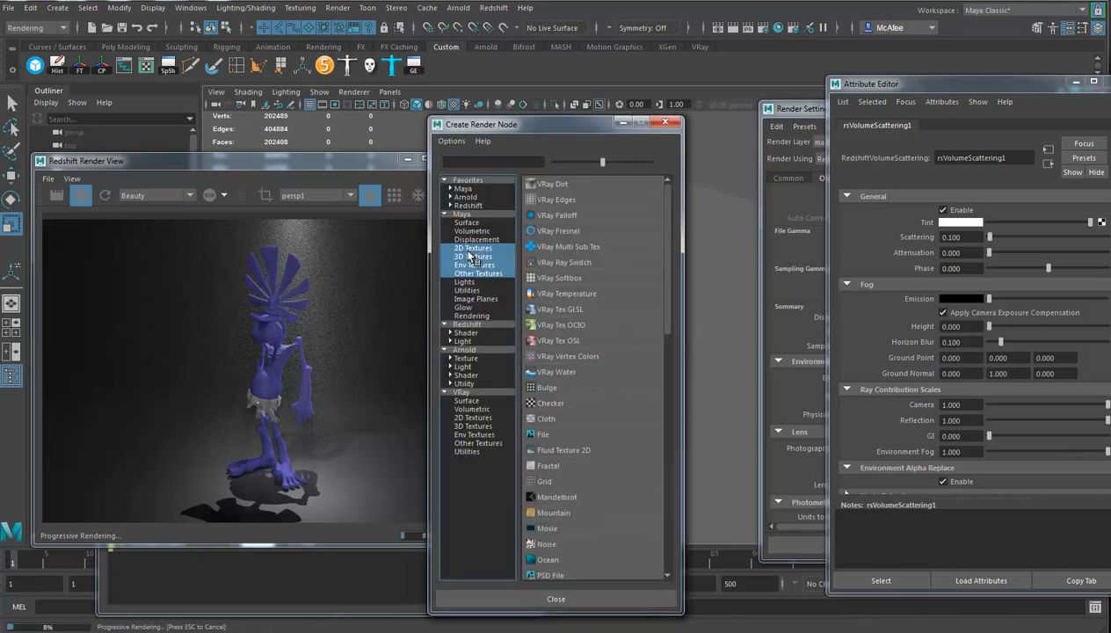
click(553, 356)
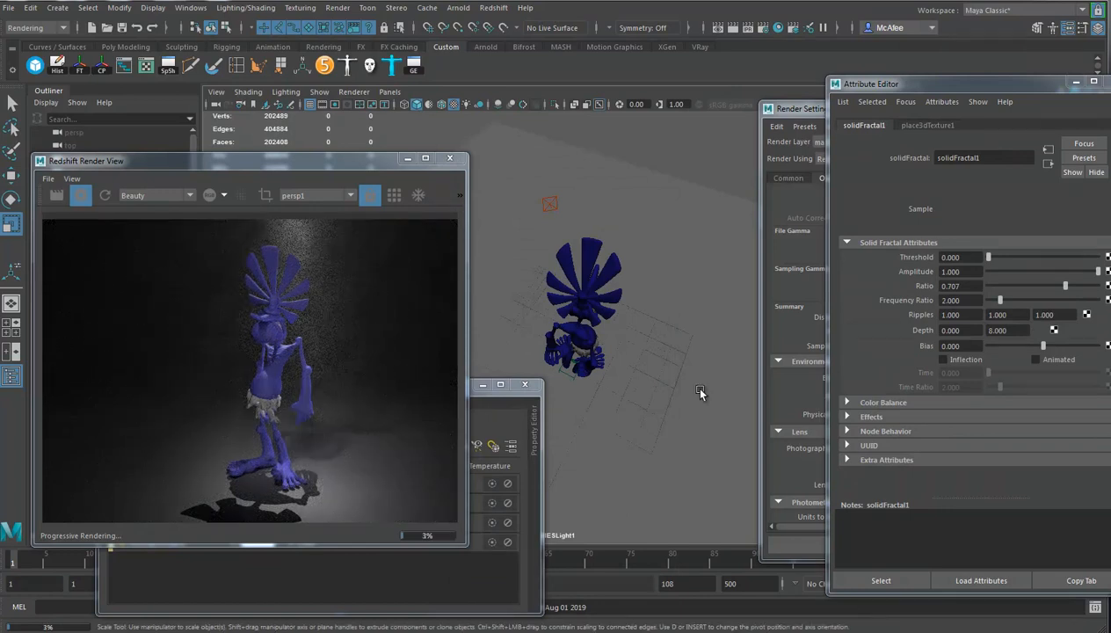
click(572, 379)
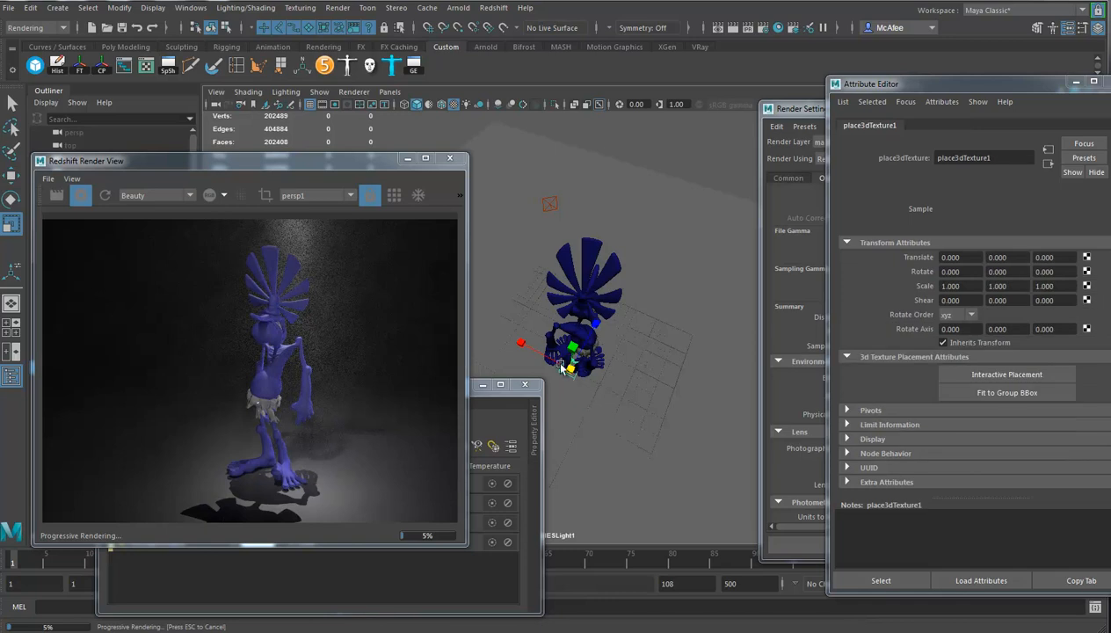
mouse_move(573, 370)
mouse_down()
mouse_move(618, 369)
mouse_move(577, 371)
mouse_up()
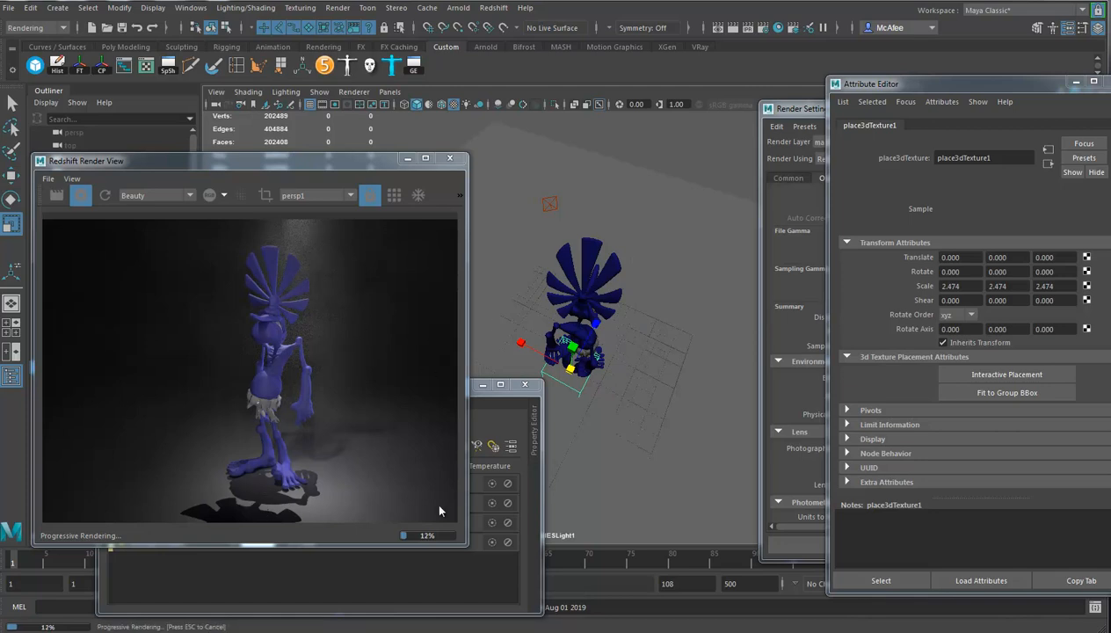
Break both the shadow links and the light links between rsIESLight1 and the ground plane pPlane2.
click(536, 586)
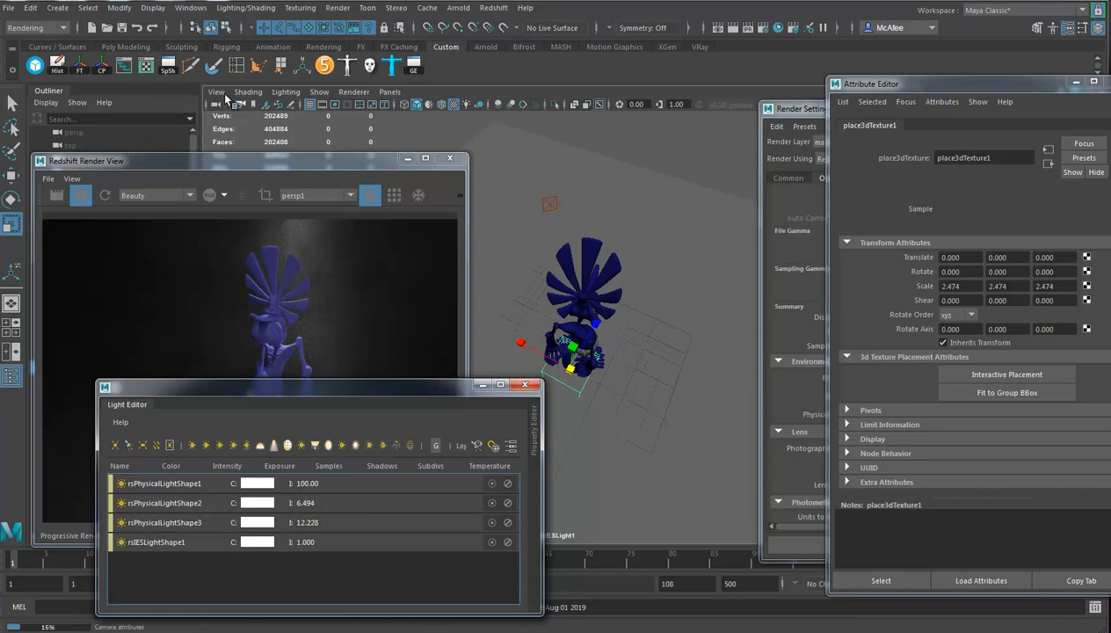
drag(148, 160, 262, 90)
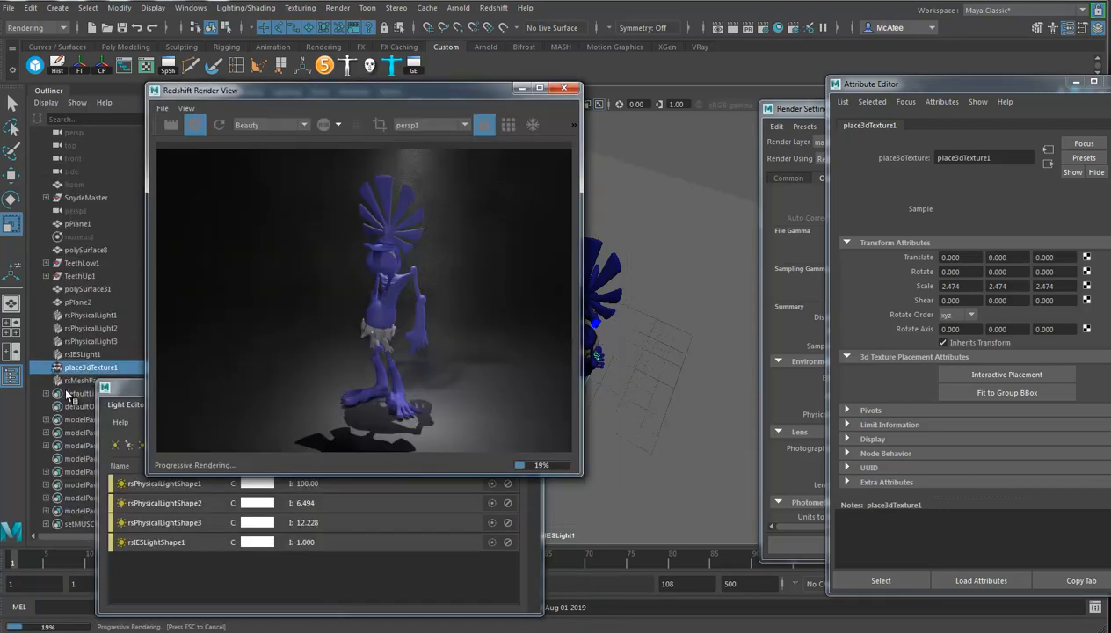
click(79, 355)
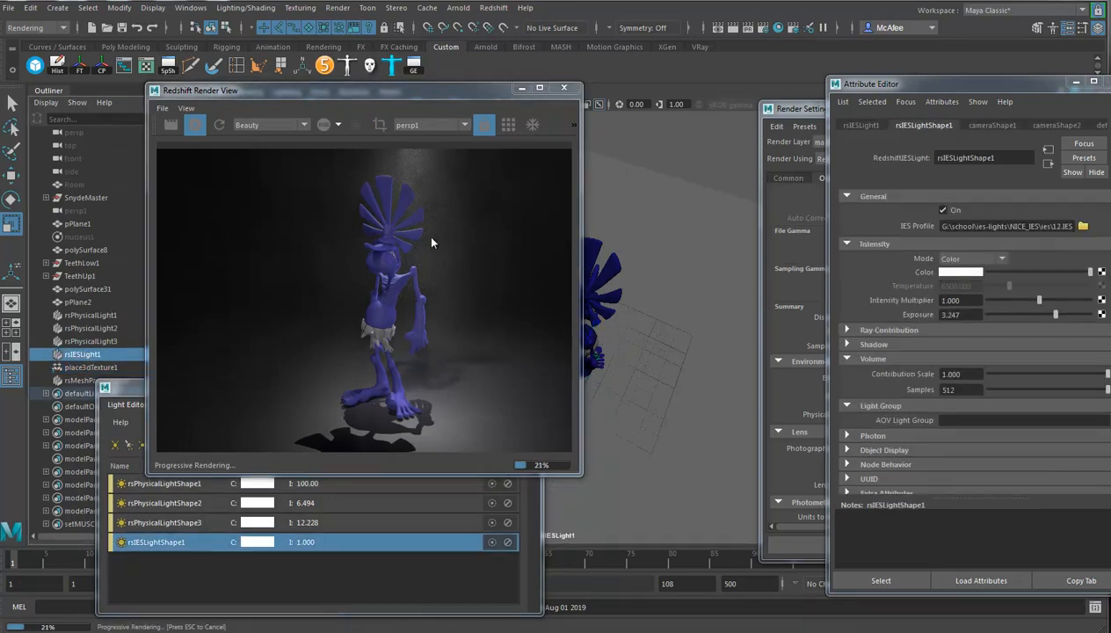
shift+click(698, 410)
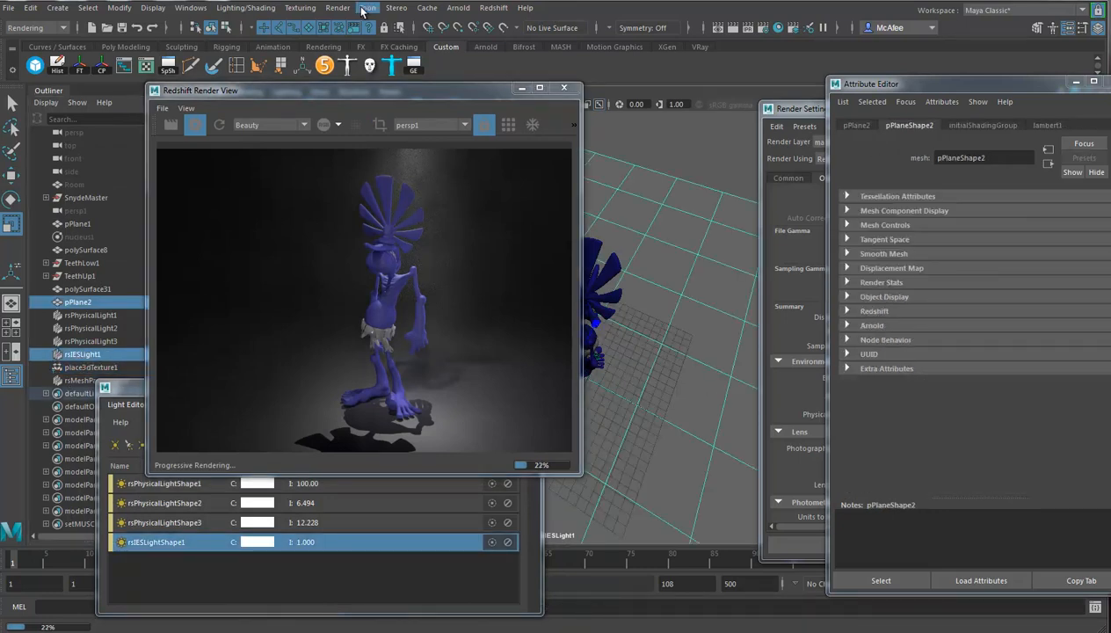
click(246, 8)
click(266, 208)
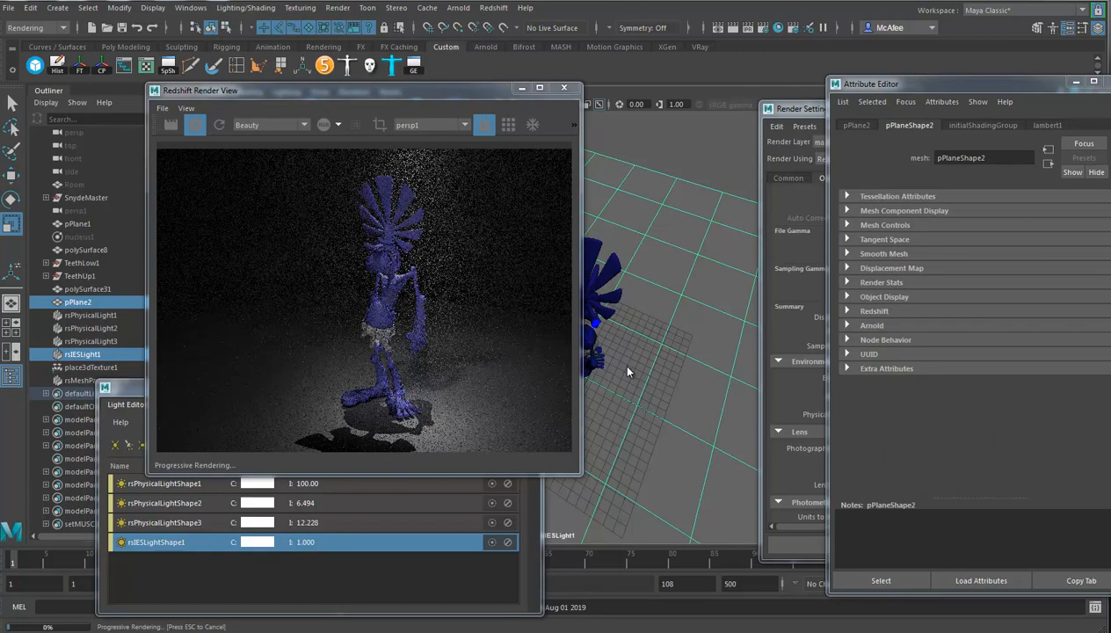
click(236, 9)
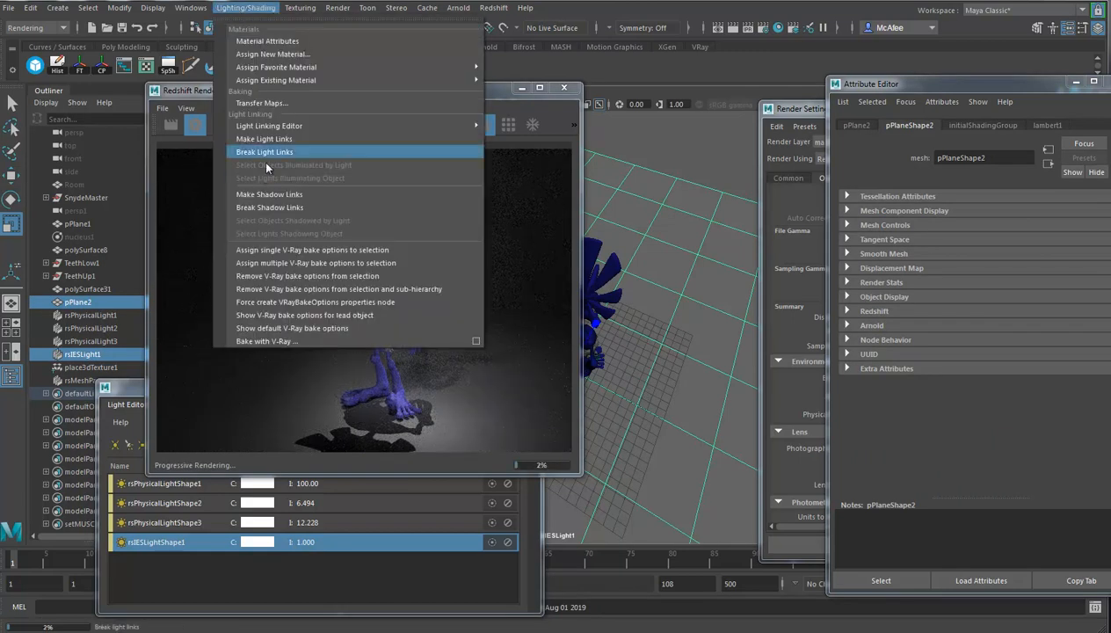
click(260, 152)
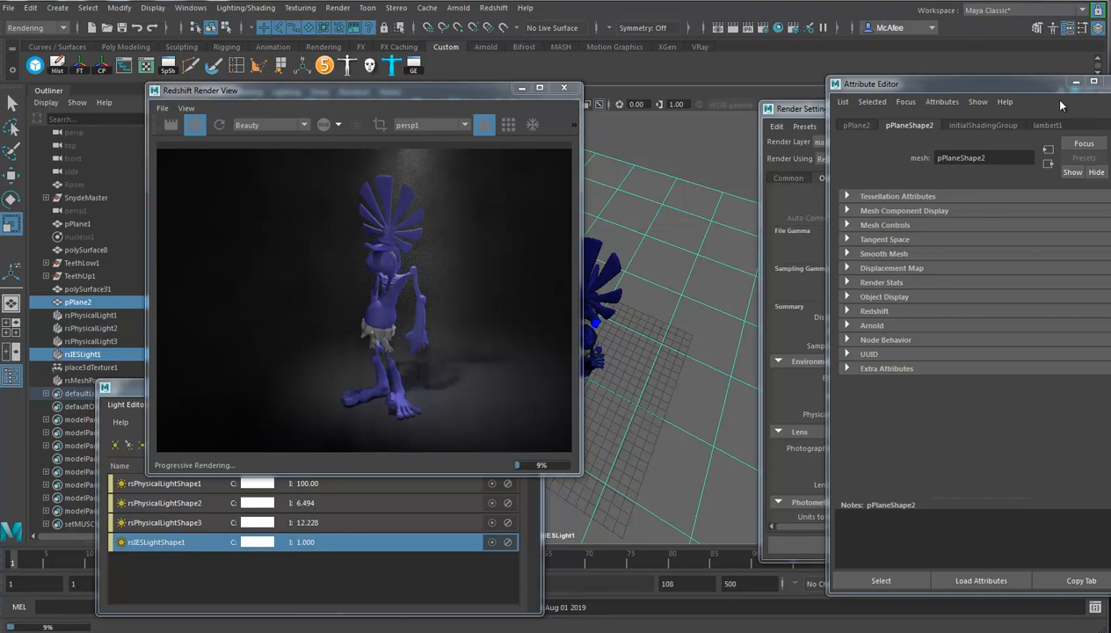
Close the plane's attributes and set the render output image format to PNG in the common render settings.
click(1107, 82)
drag(924, 108, 813, 72)
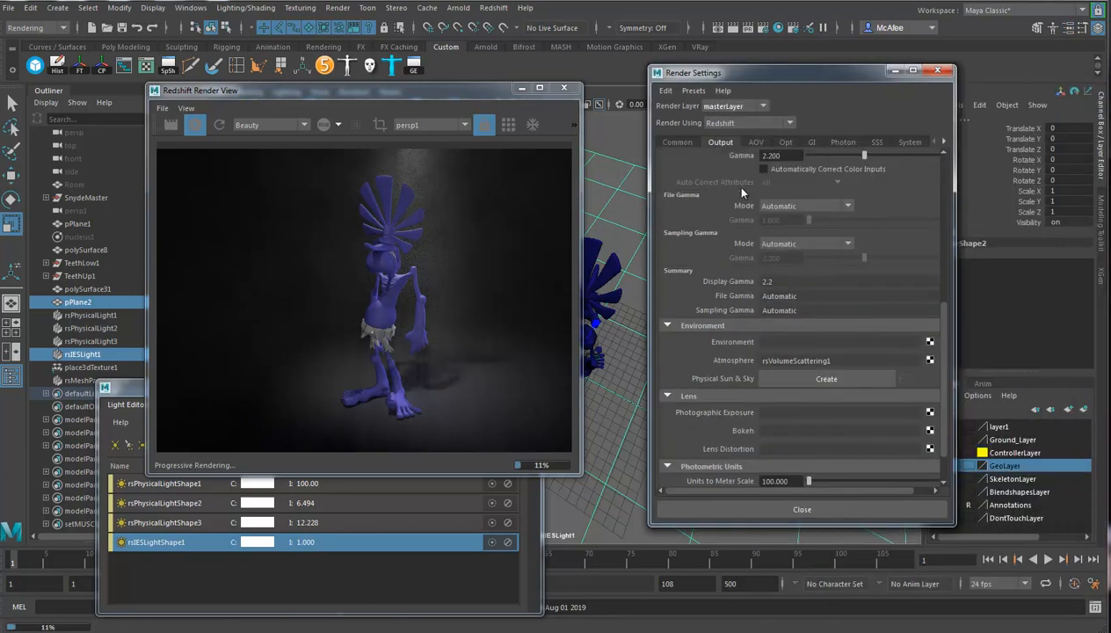
click(677, 142)
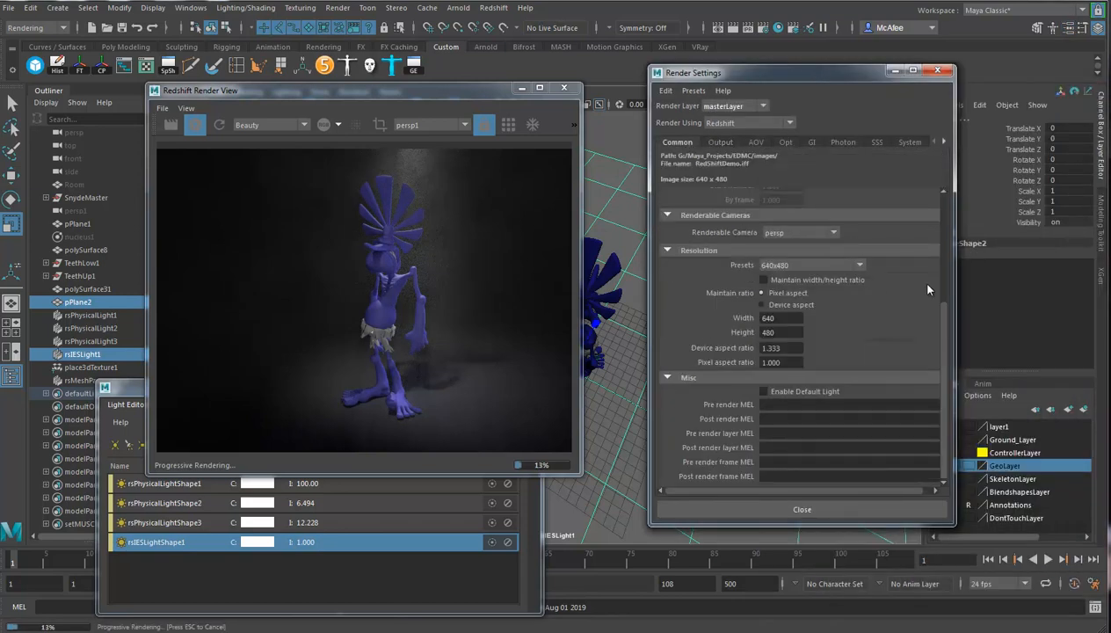
scroll(945, 320, up, 5)
click(804, 242)
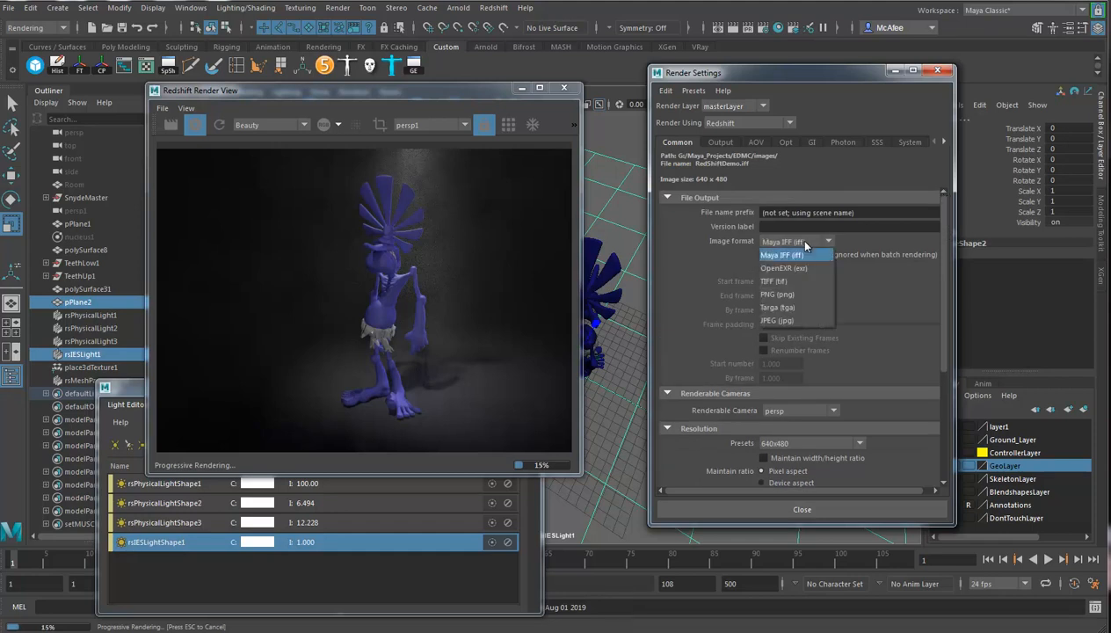
click(801, 295)
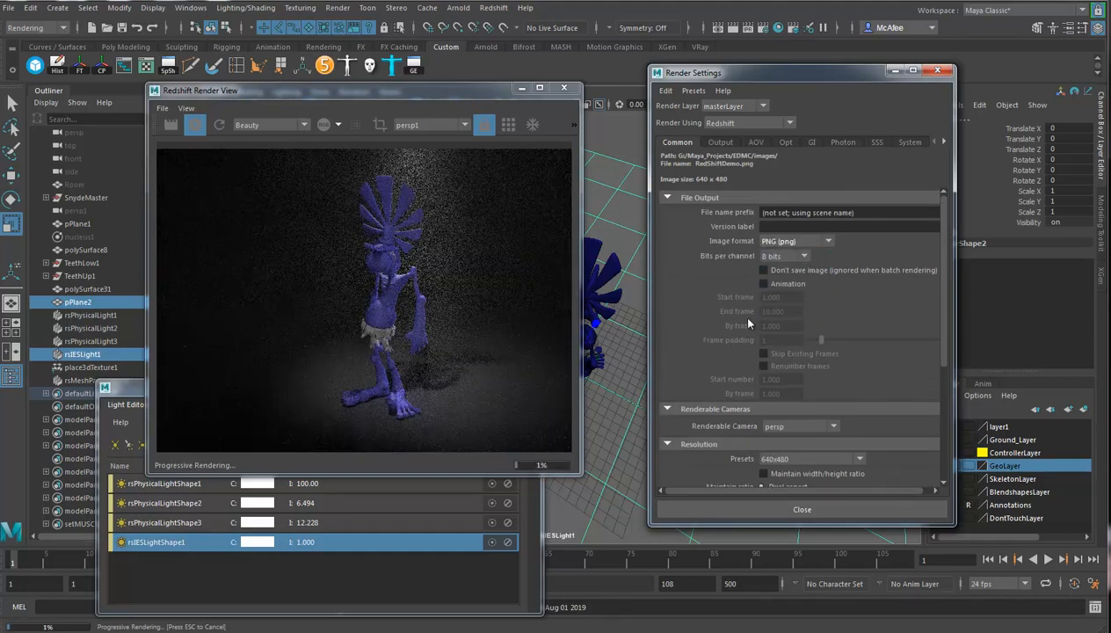
click(824, 248)
click(818, 244)
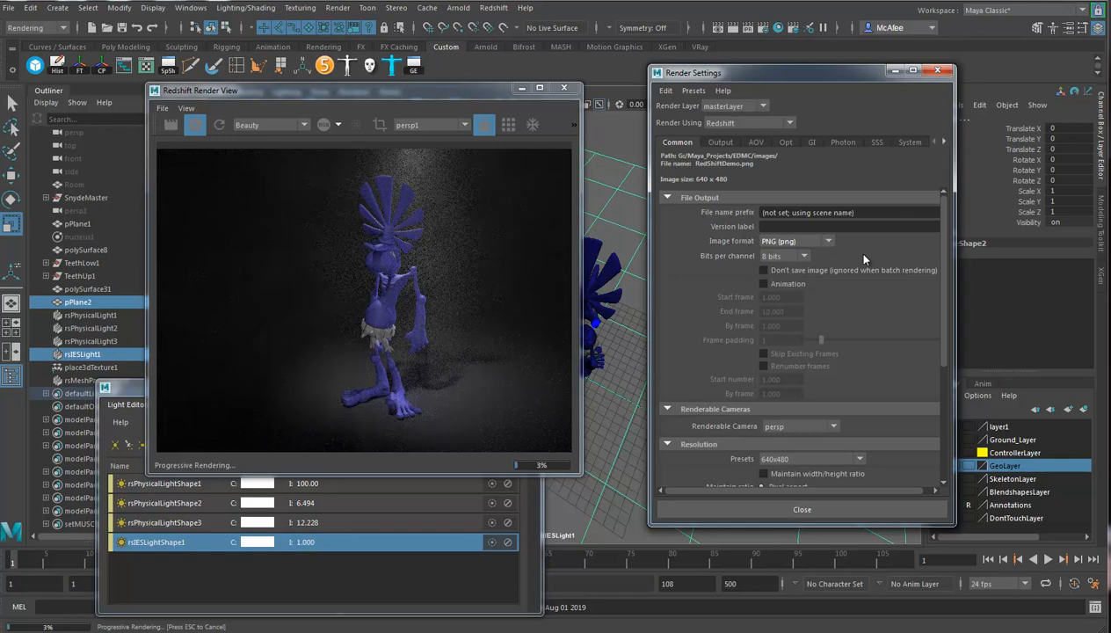
Enable animation output and review the end frame, renderable camera and resolution preset options.
click(764, 283)
double_click(779, 311)
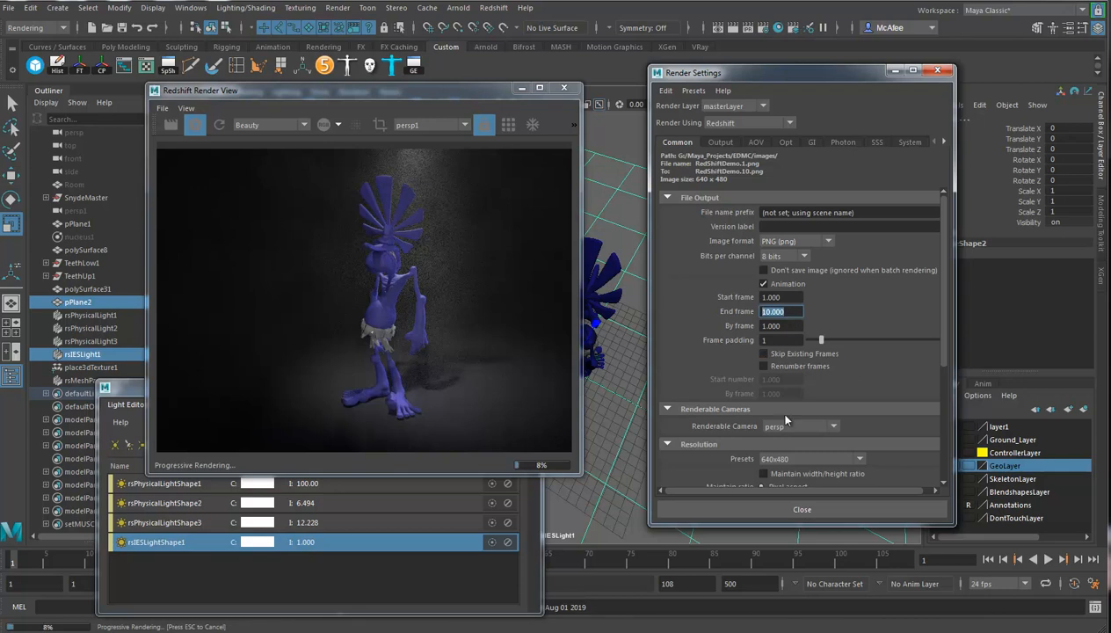
scroll(847, 369, down, 3)
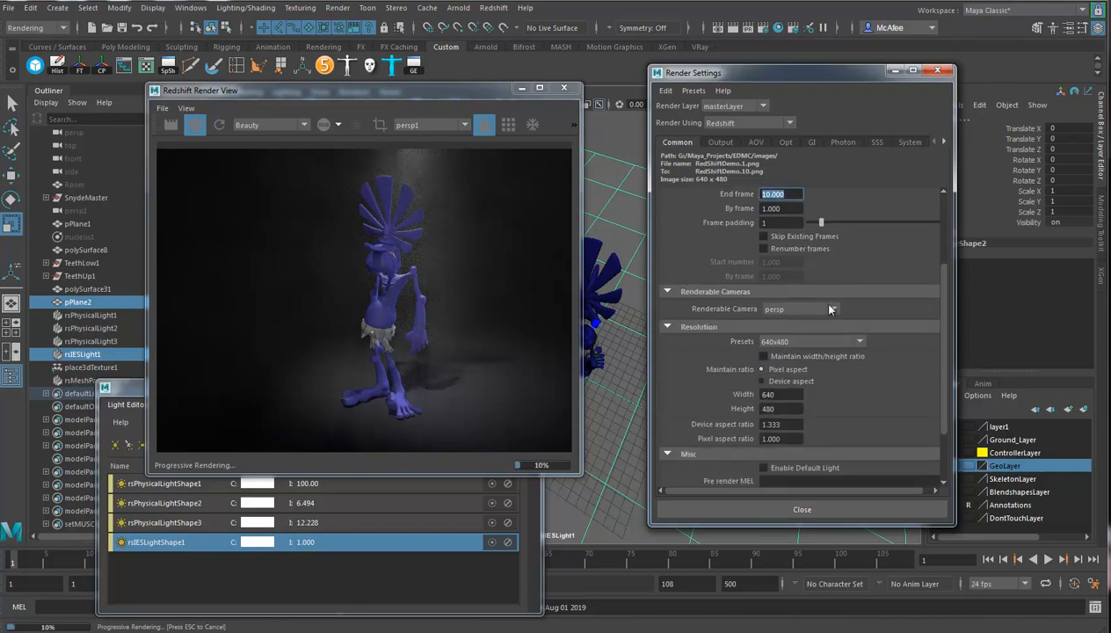
click(835, 308)
click(836, 310)
click(851, 340)
click(844, 341)
scroll(866, 392, down, 2)
scroll(860, 383, up, 5)
Set the unified sampling Max Samples to 512 in the Redshift output settings.
click(716, 143)
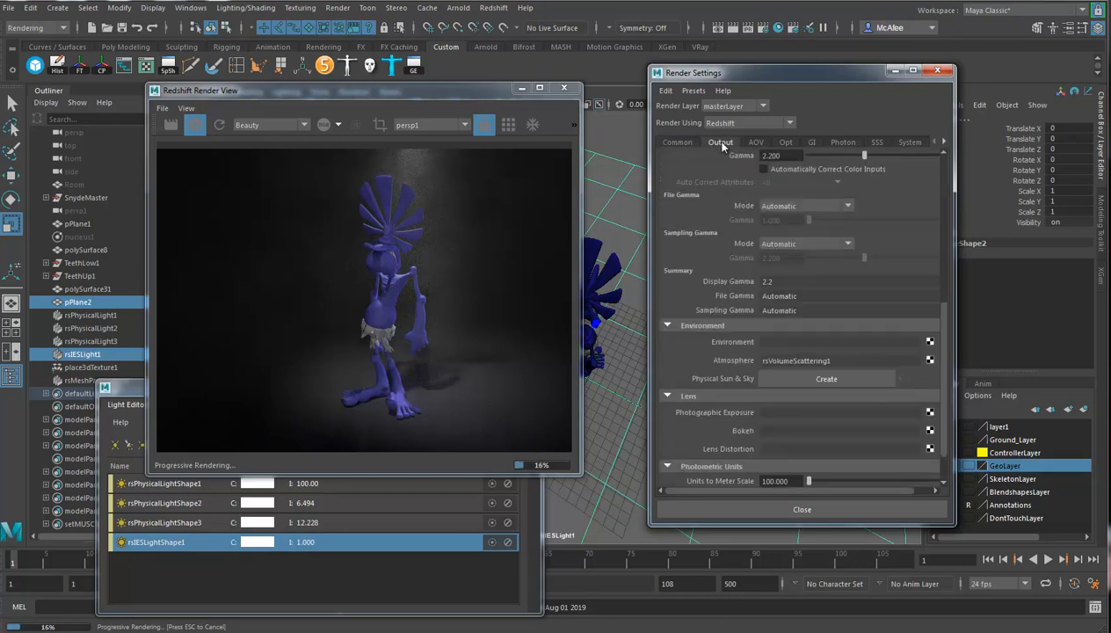
scroll(801, 312, up, 8)
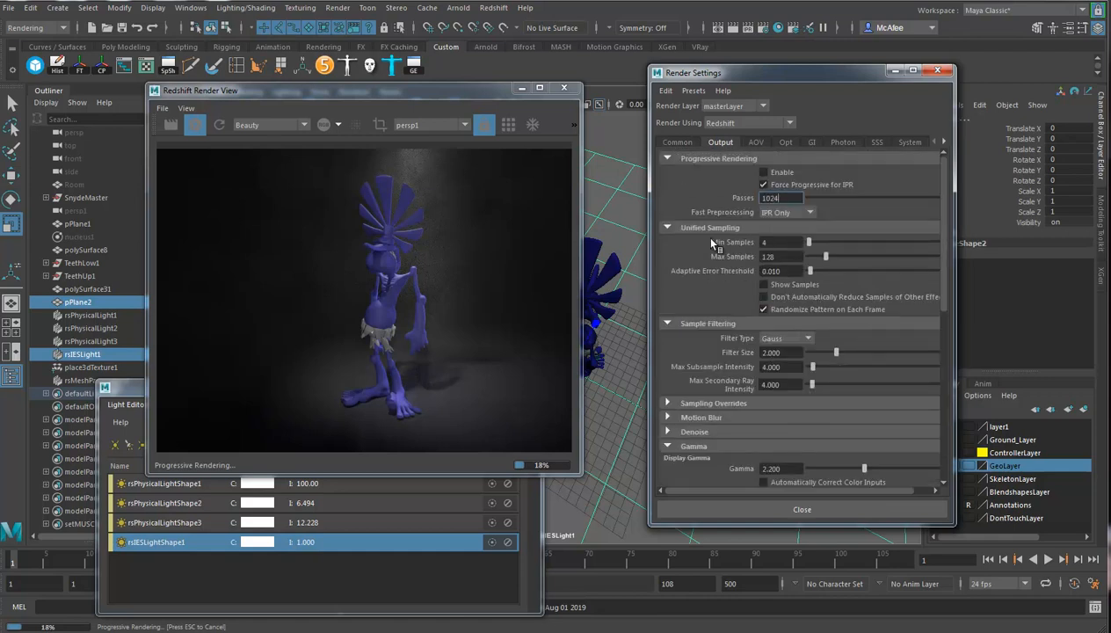
click(776, 255)
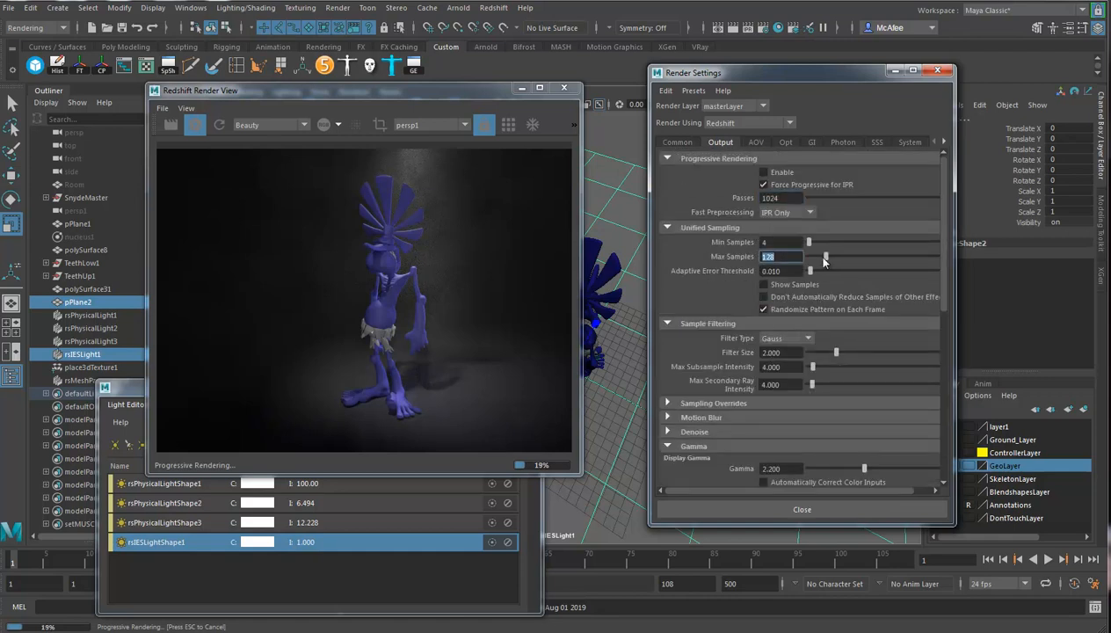
text(5)
key(Return)
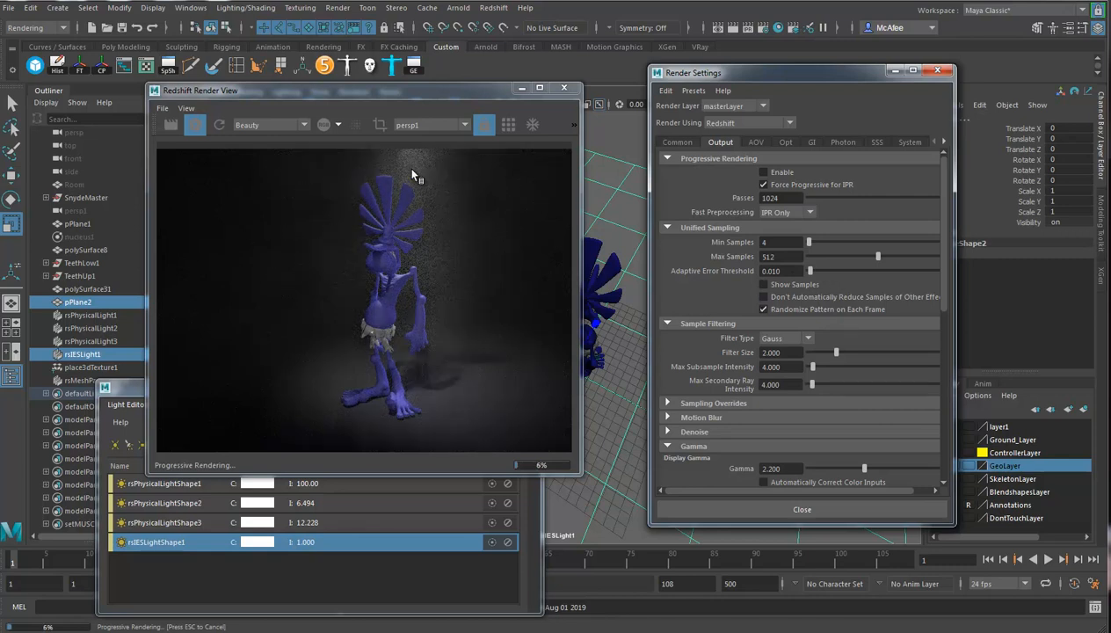
Look up the available current-frame, sequence and batch render commands.
click(339, 9)
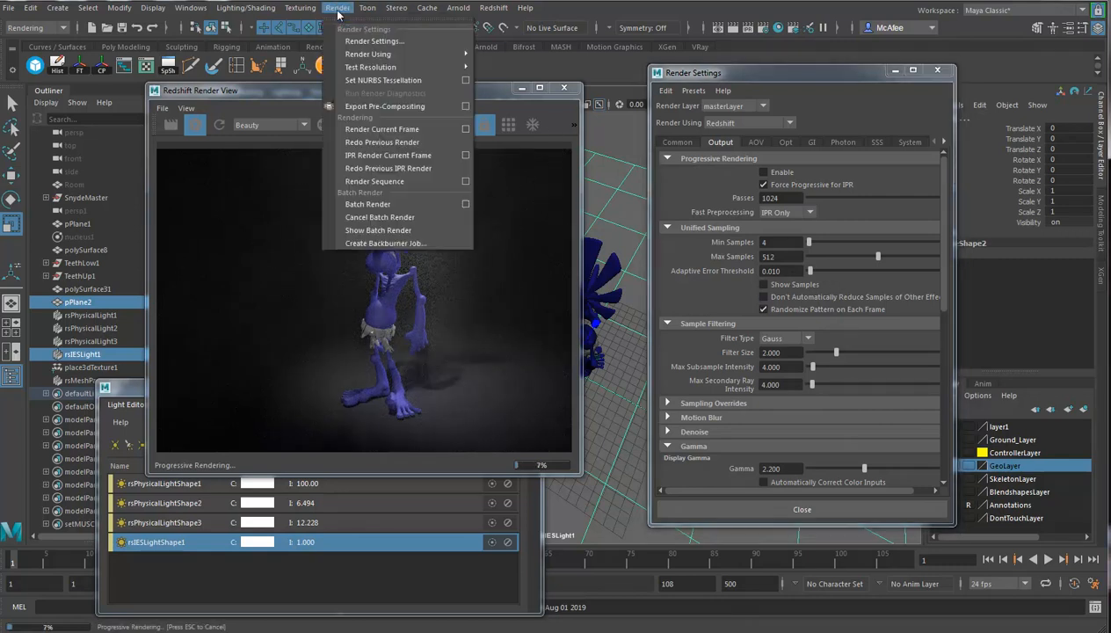